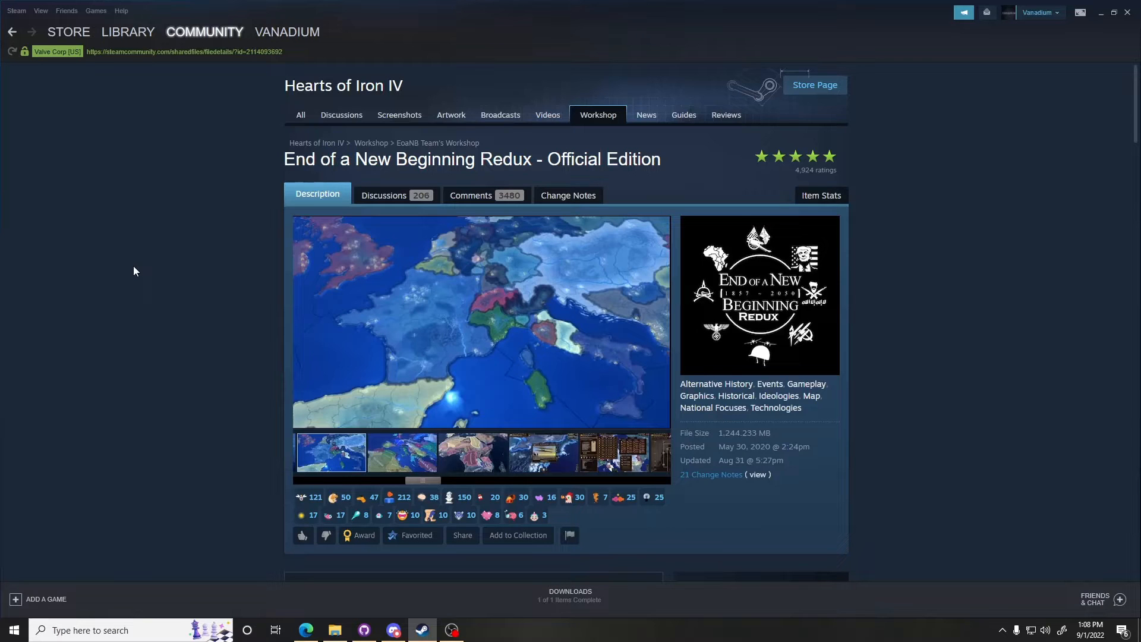
Step: Browse the End of a New Beginning Redux workshop page, flipping through its screenshot gallery and description
drag(426, 482, 286, 442)
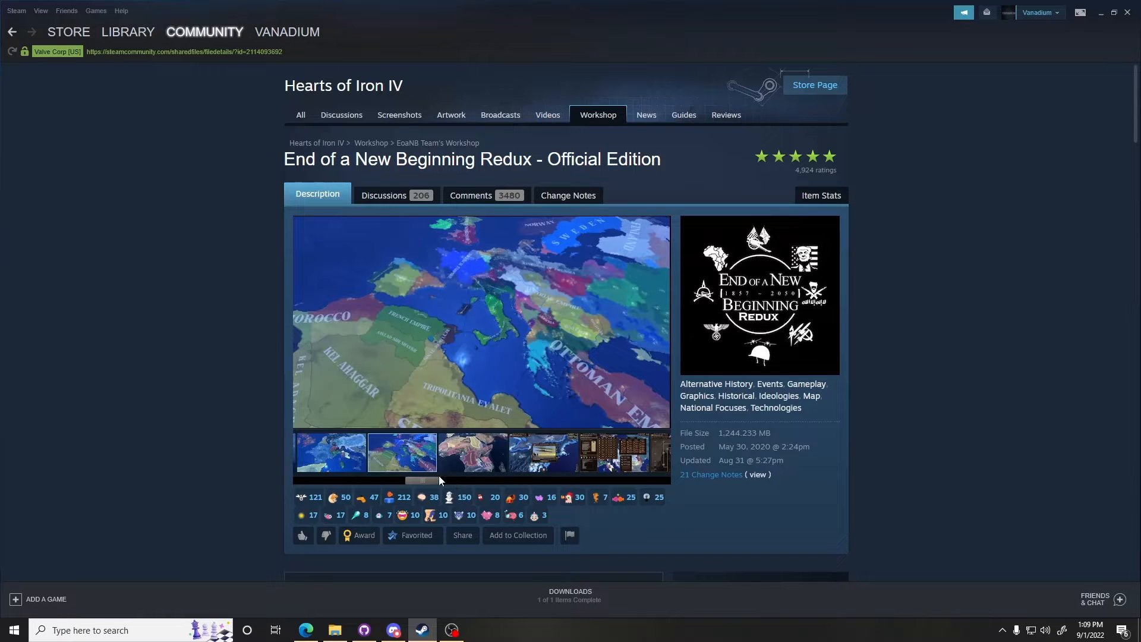
drag(436, 476, 325, 476)
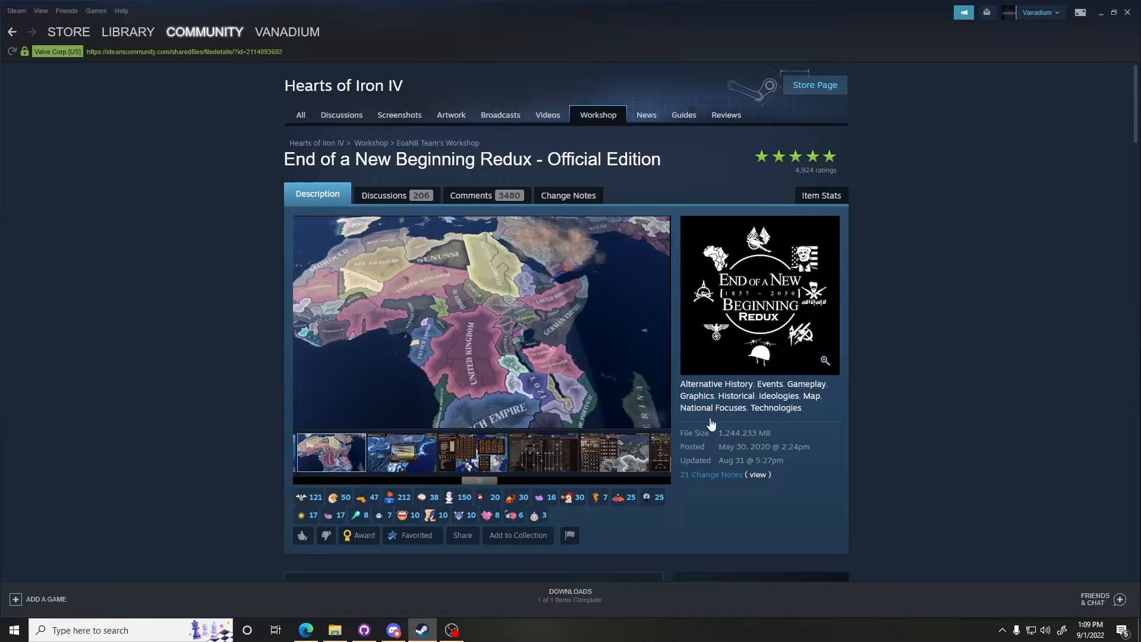
drag(488, 482, 308, 488)
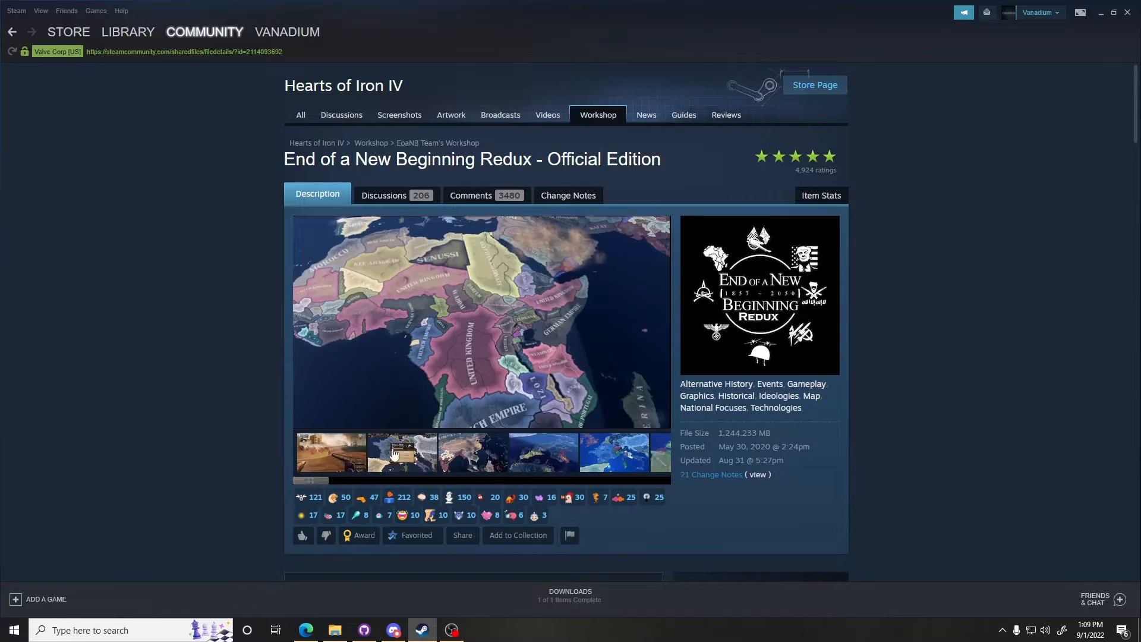
scroll(1039, 353, down, 1)
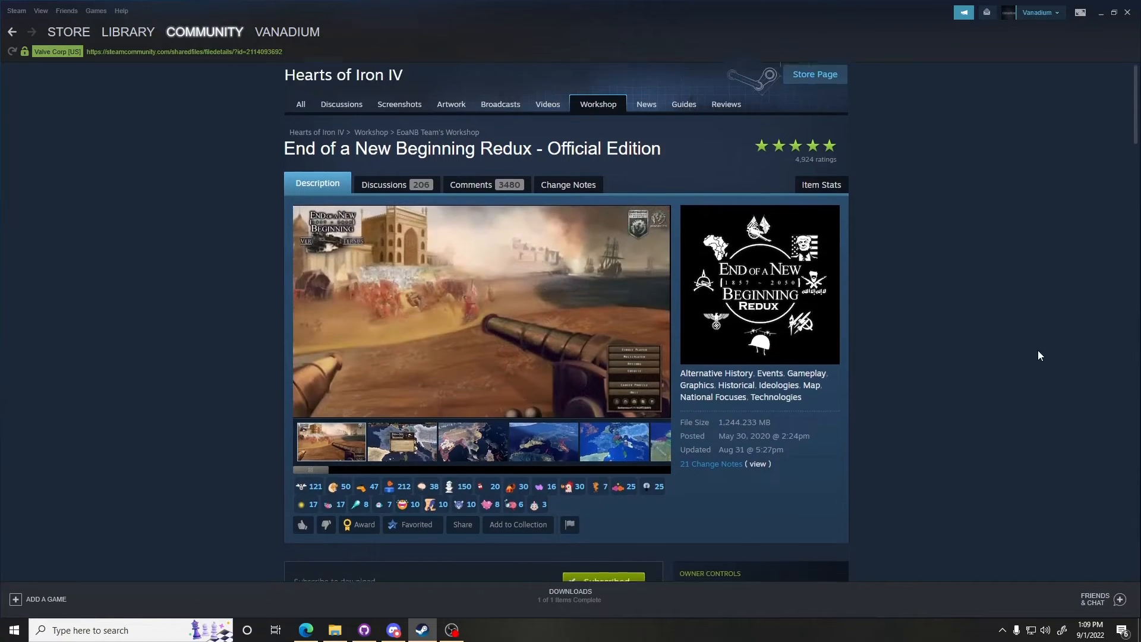
scroll(1038, 350, up, 1)
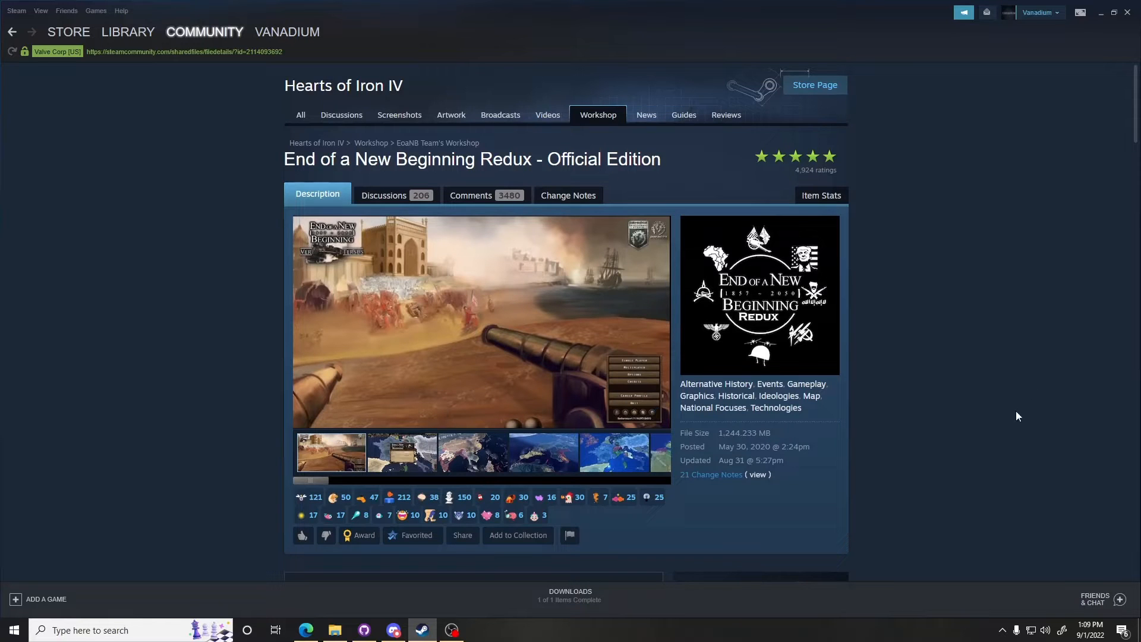
scroll(930, 309, down, 2)
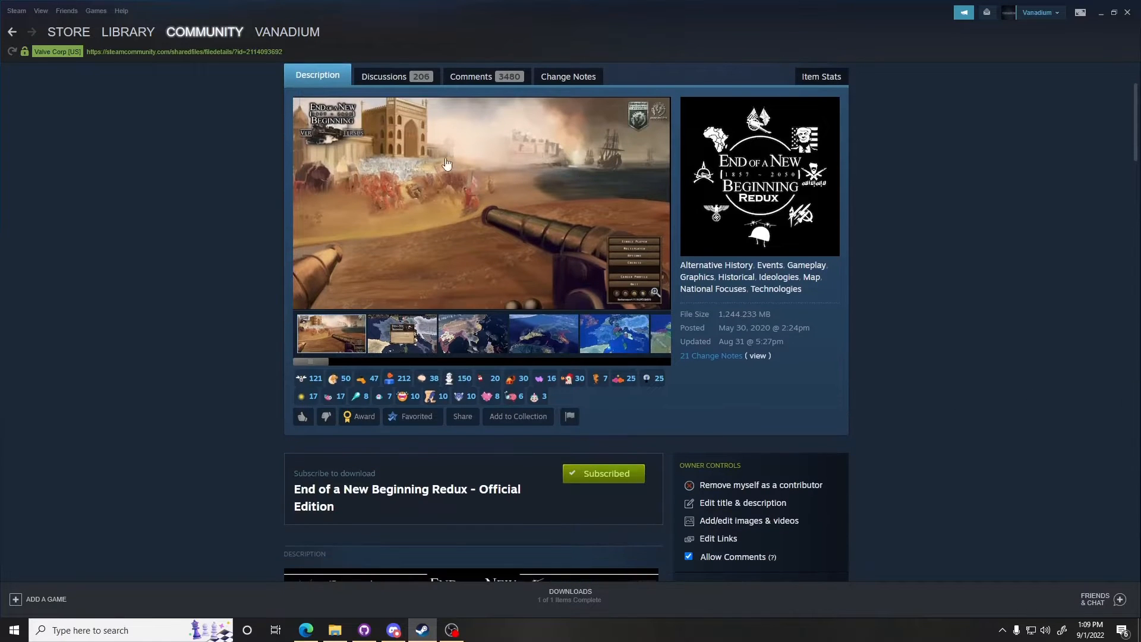
scroll(929, 306, down, 2)
scroll(856, 336, up, 3)
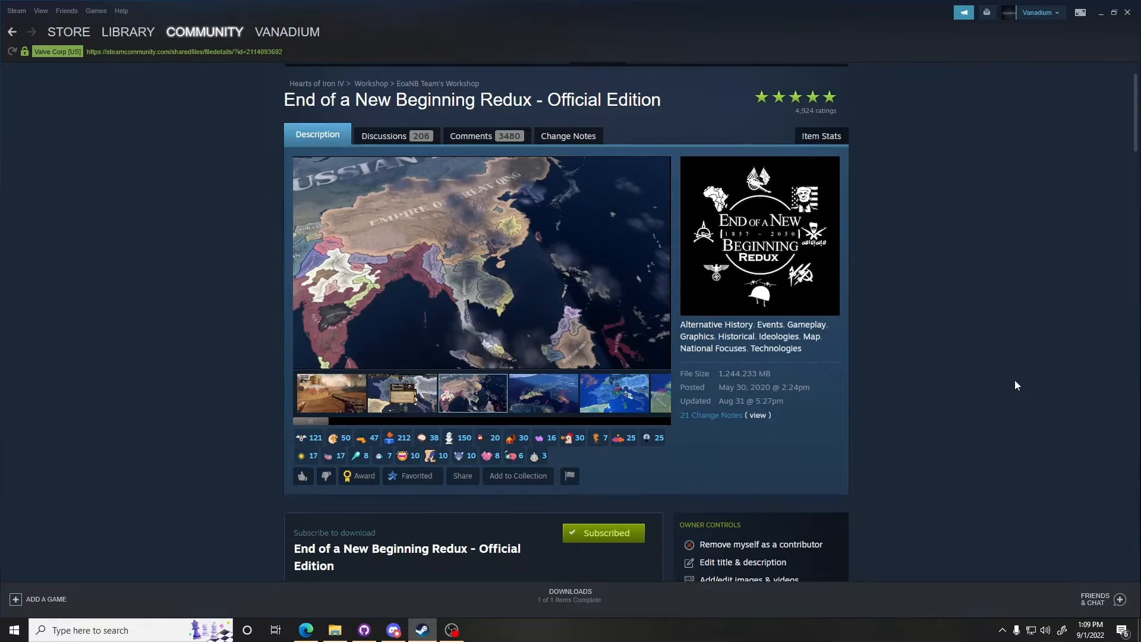
scroll(938, 323, down, 2)
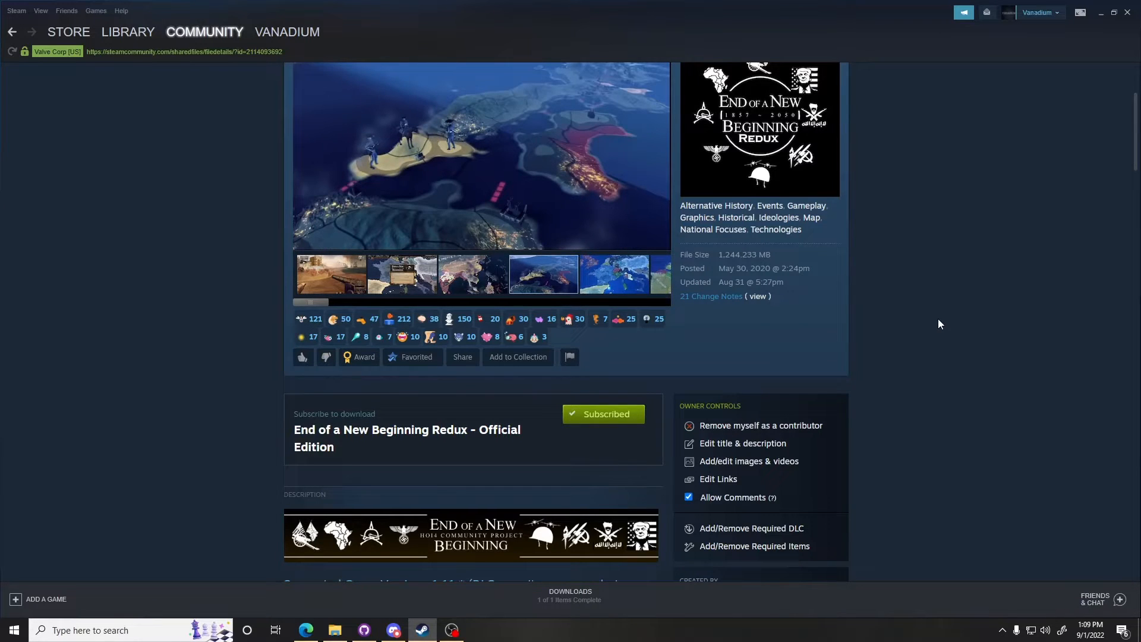
scroll(438, 364, up, 3)
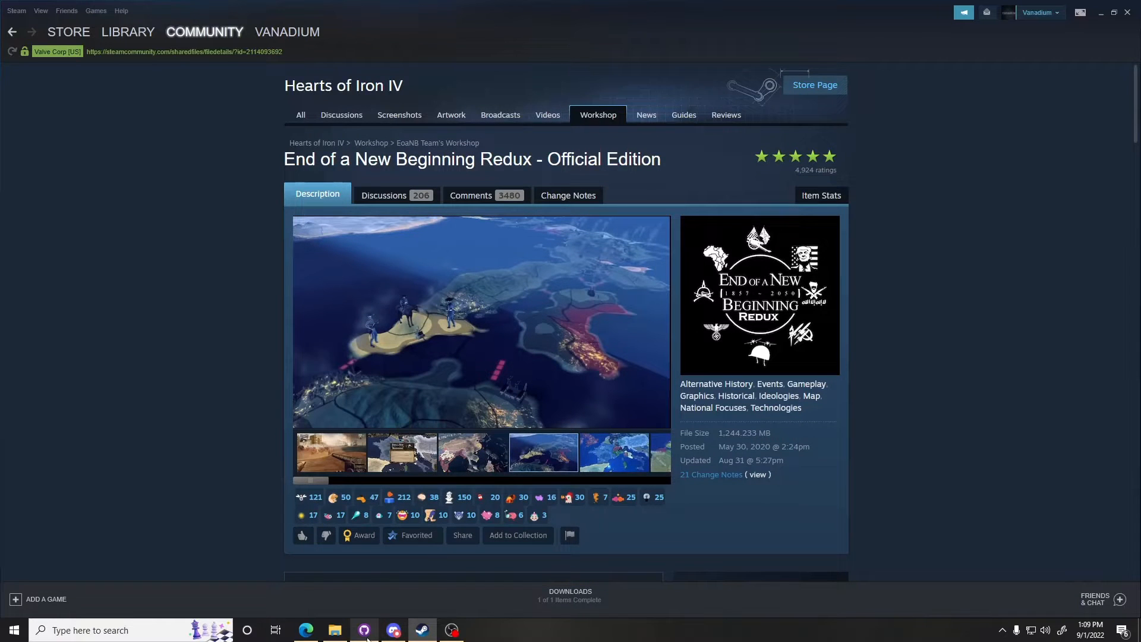
Step: Switch to the browser and look over the GitHub Desktop download page
mouse_move(367, 638)
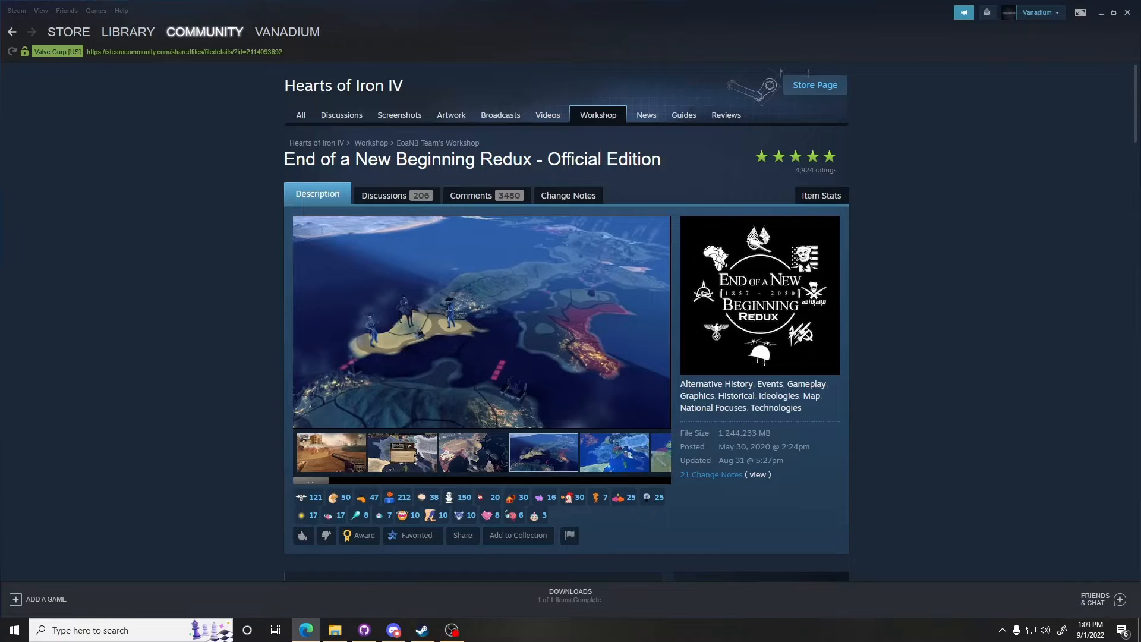
click(306, 630)
click(324, 10)
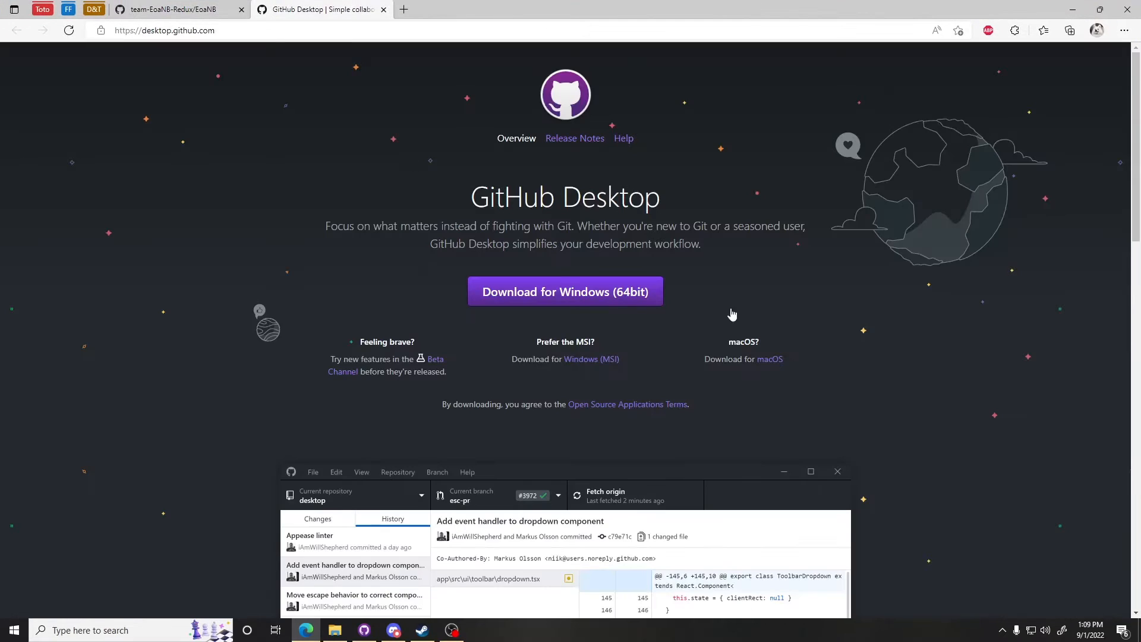
drag(474, 198, 708, 198)
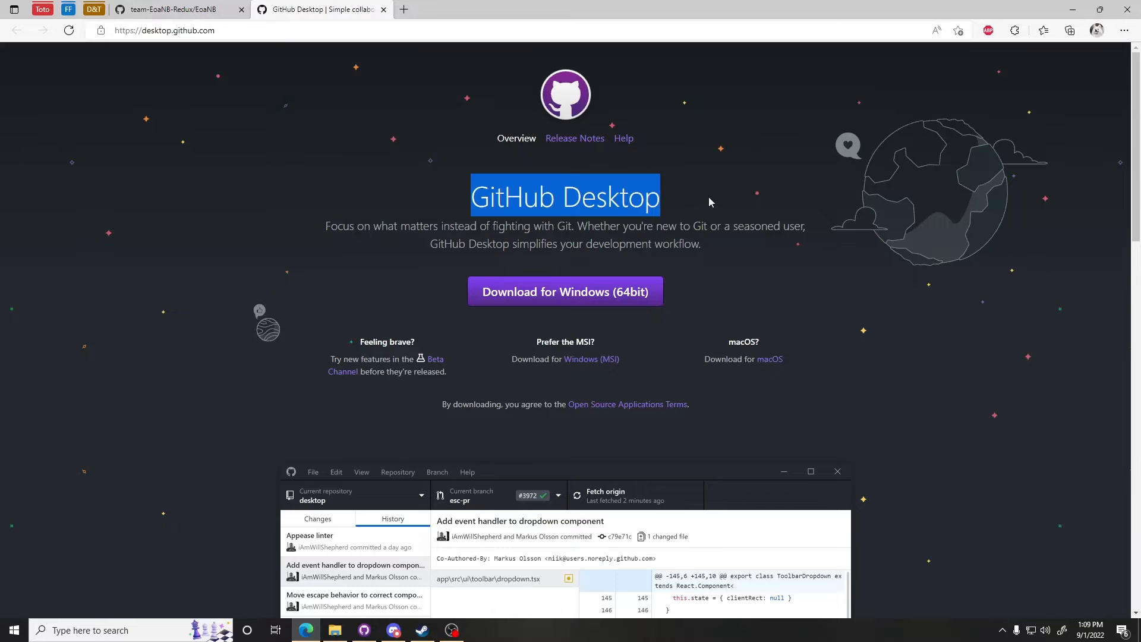
click(709, 199)
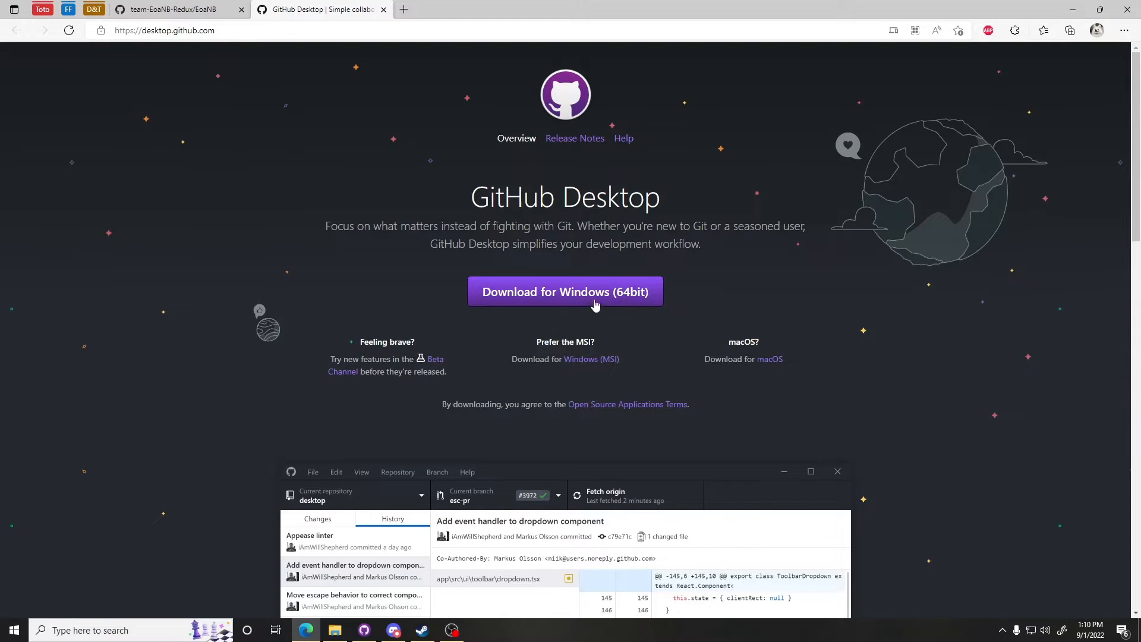
scroll(667, 537, down, 6)
scroll(666, 537, up, 6)
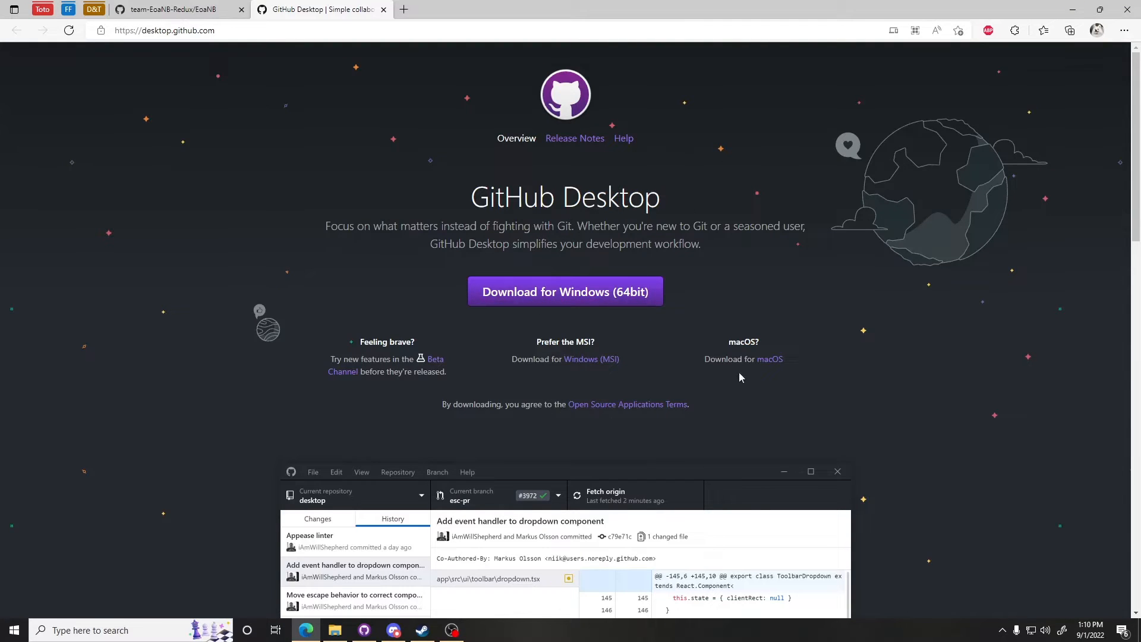
Step: Open the team-EoaNB-Redux/EoaNB repository tab and read through its README
click(199, 6)
scroll(840, 394, up, 10)
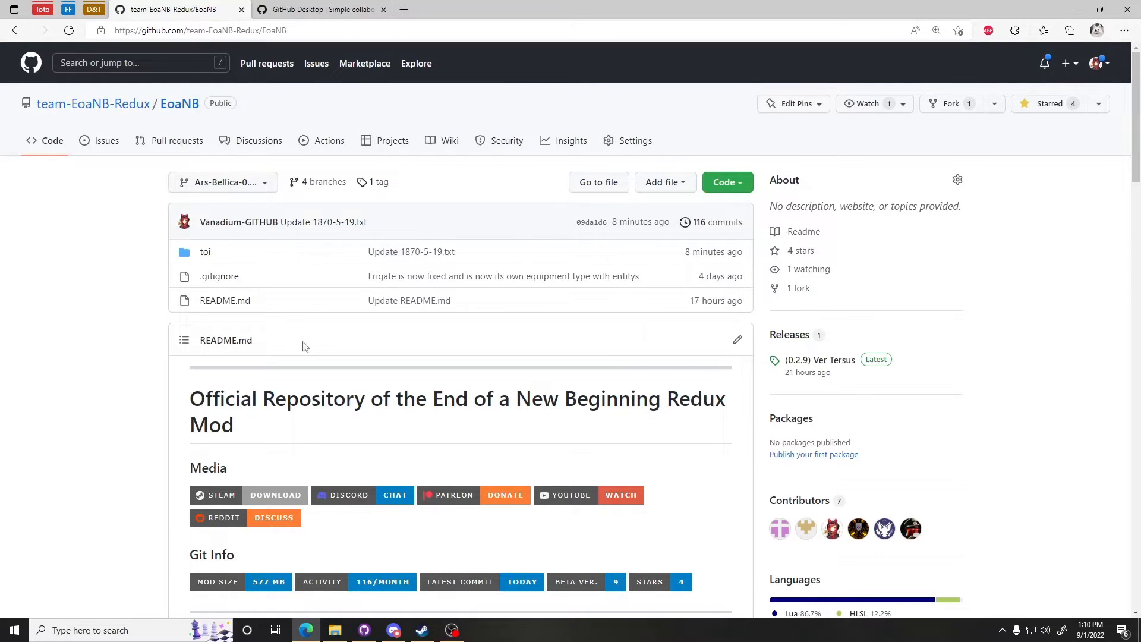
scroll(471, 326, down, 2)
scroll(472, 339, up, 1)
scroll(479, 366, down, 15)
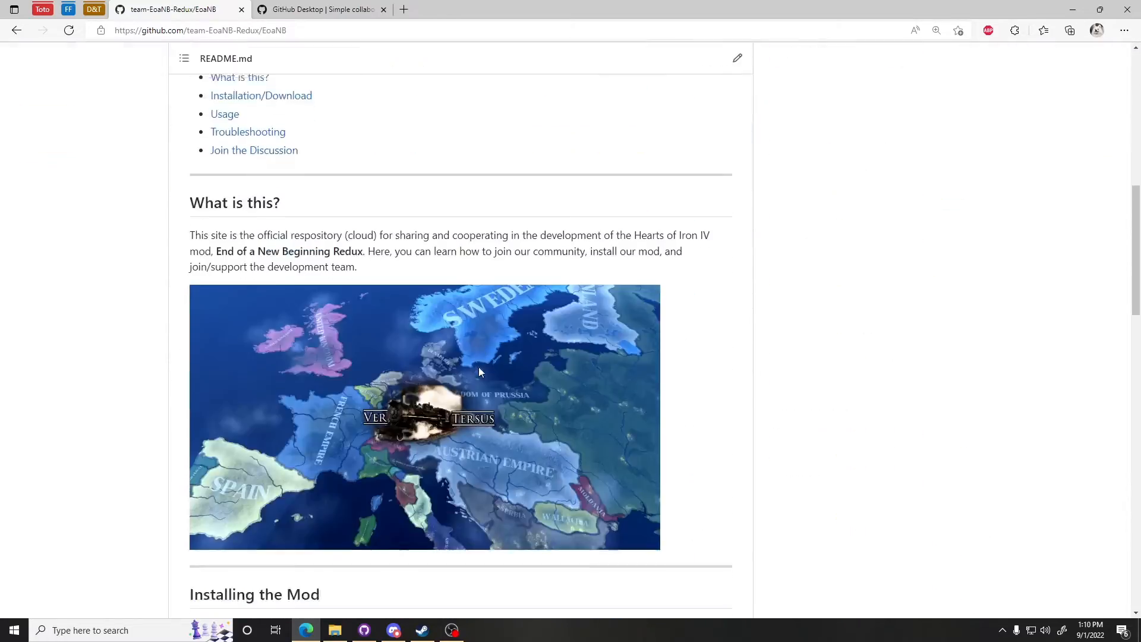
scroll(475, 375, down, 8)
scroll(469, 371, up, 20)
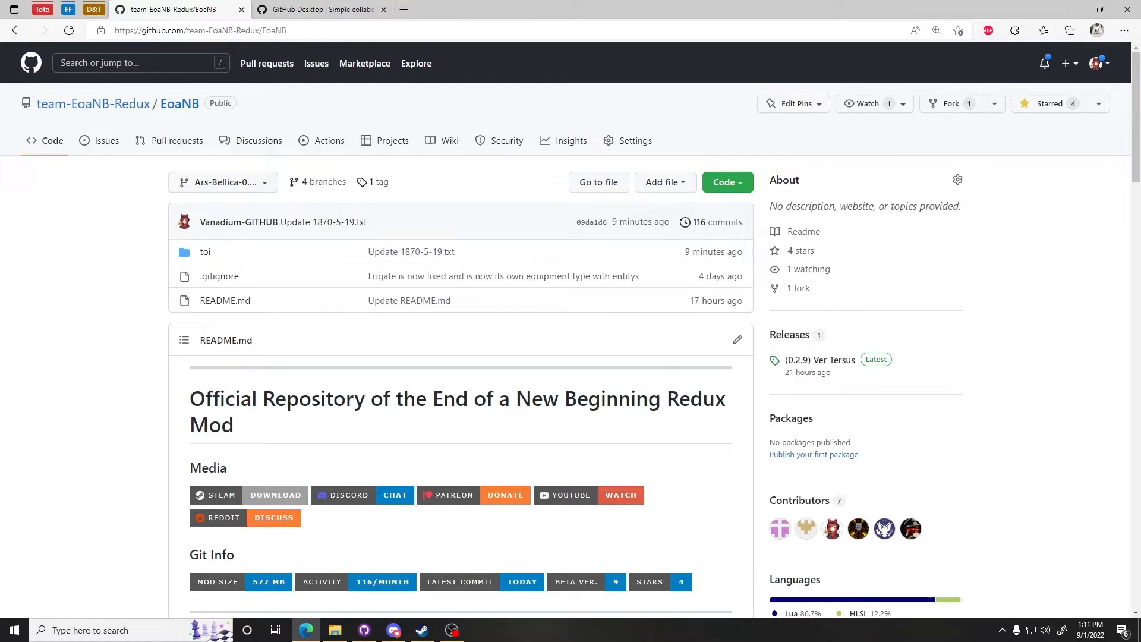
Step: Open GitHub Desktop and reposition its window over the browser
click(365, 629)
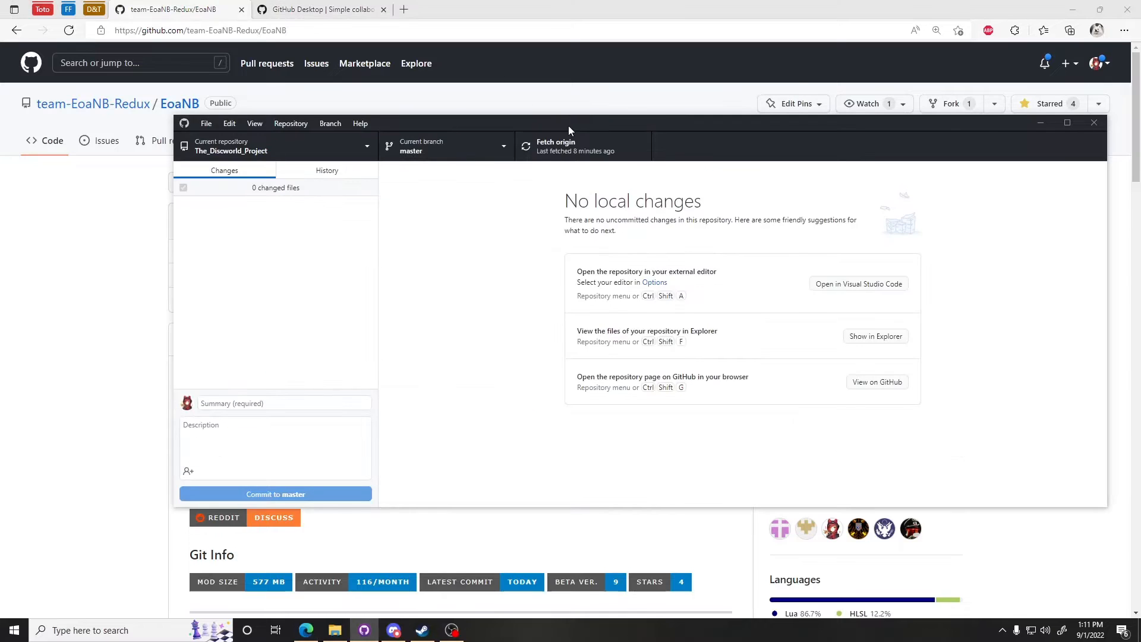
drag(568, 126, 484, 113)
click(196, 136)
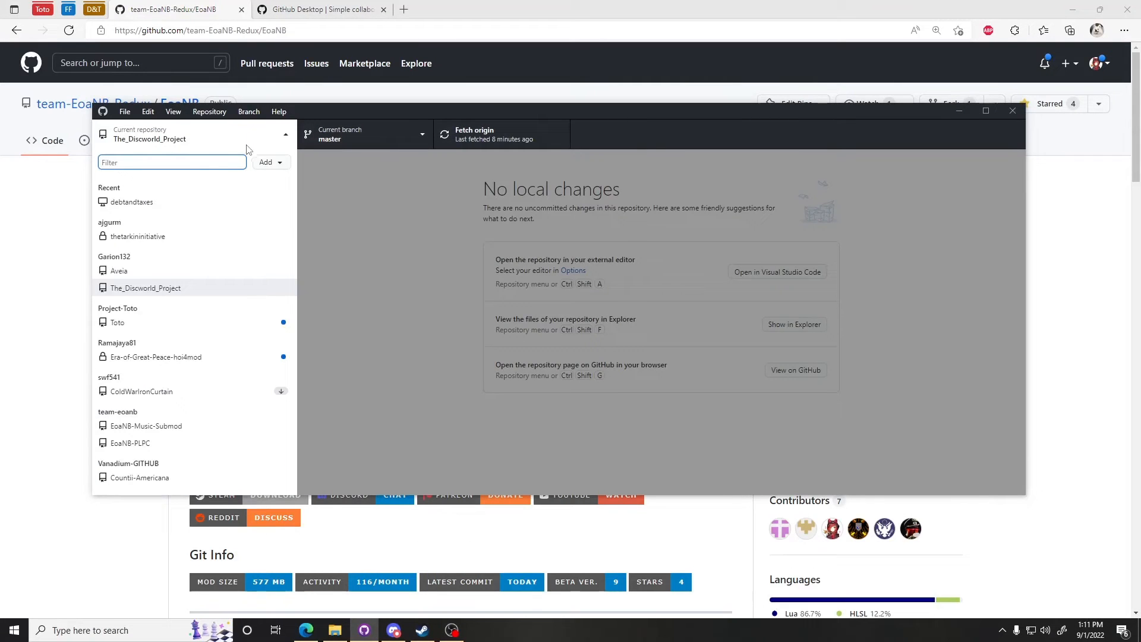
click(651, 144)
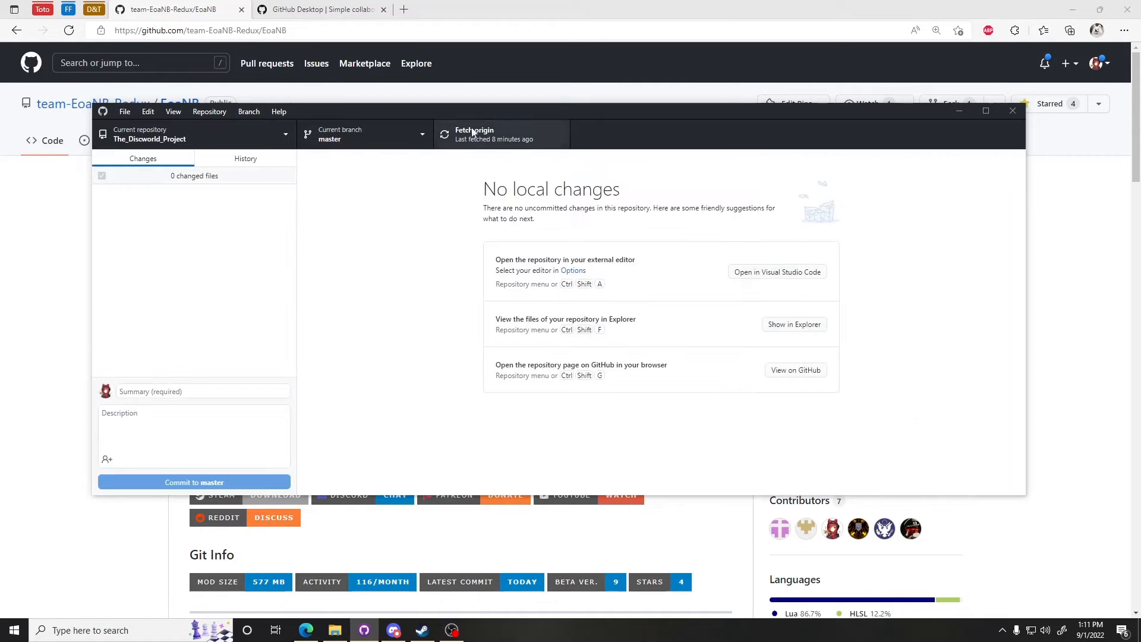
drag(568, 112, 630, 148)
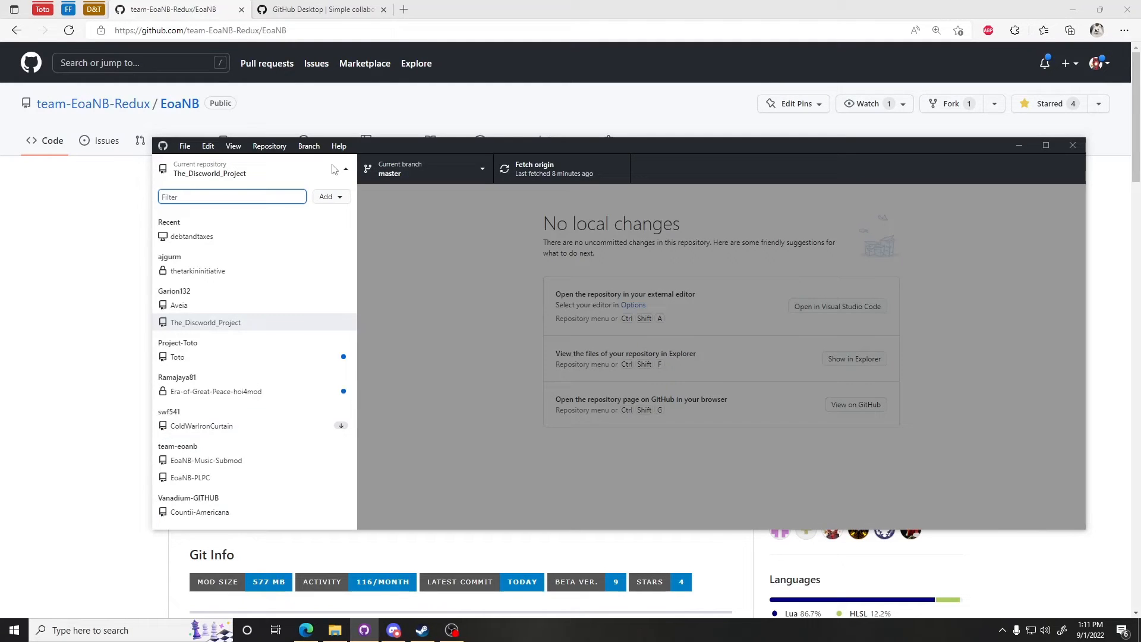
click(244, 165)
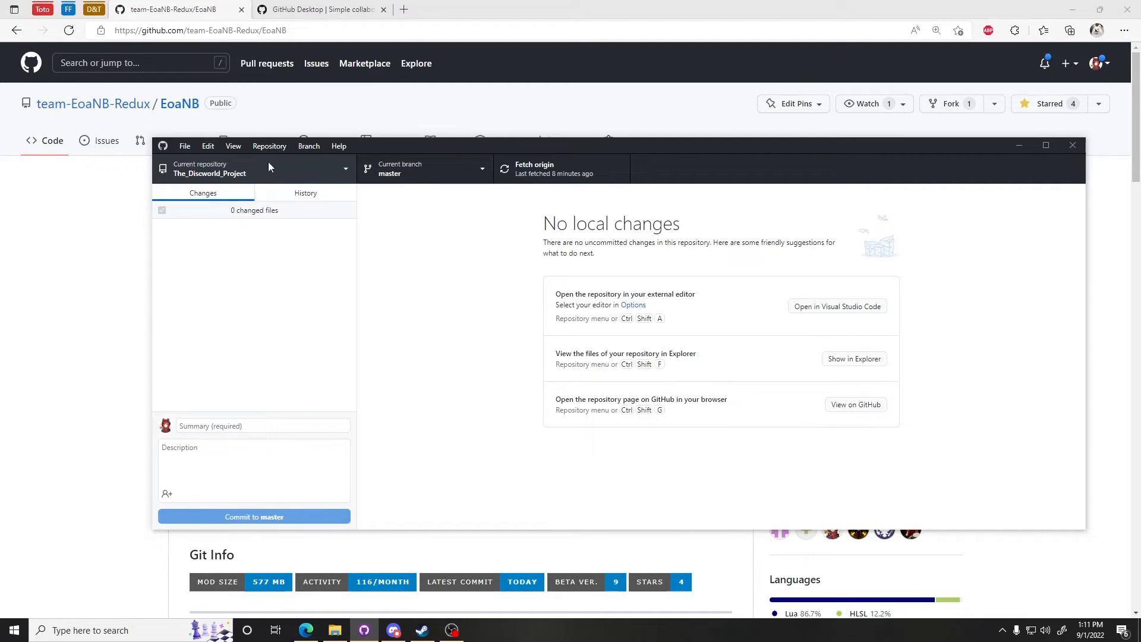
click(232, 171)
click(235, 172)
click(306, 172)
click(321, 177)
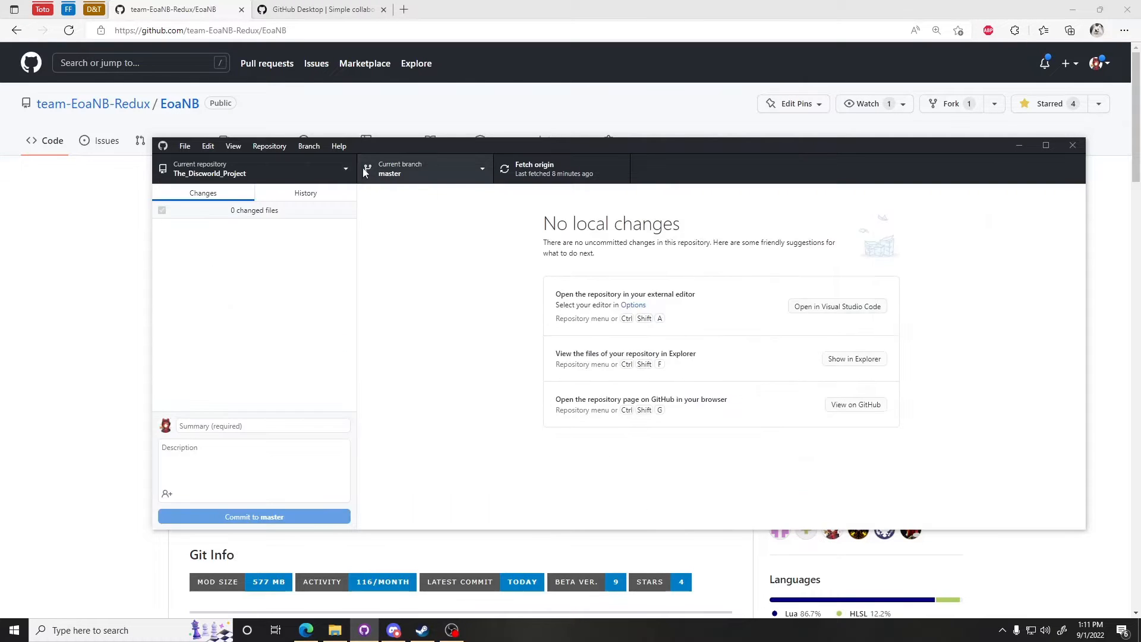
Step: Start cloning a new repository from the current repository list
click(338, 177)
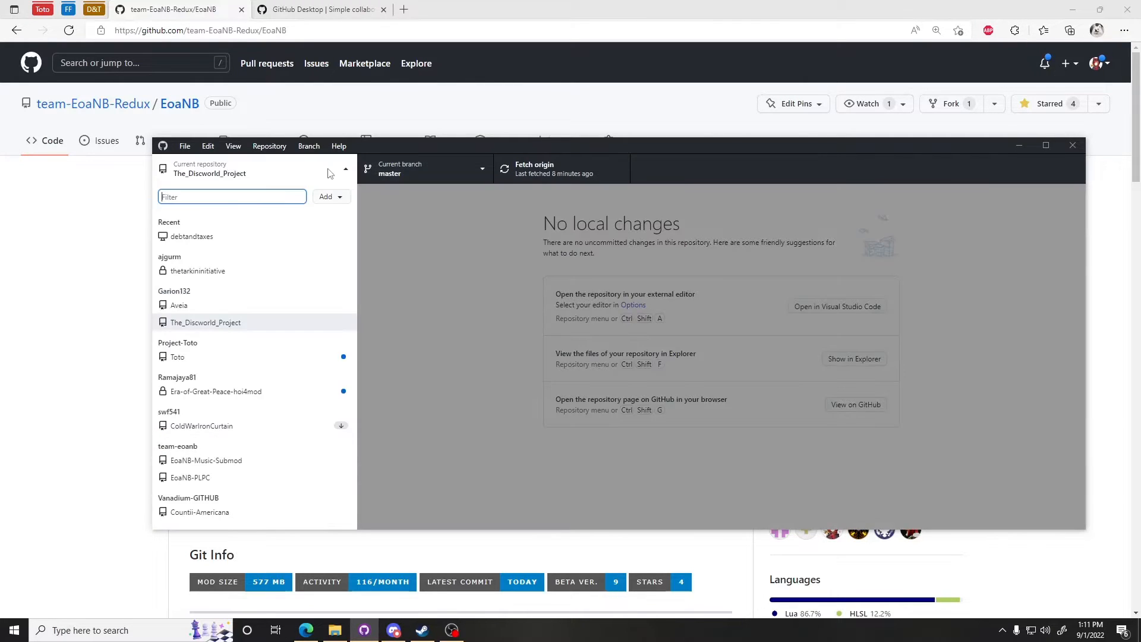
click(336, 203)
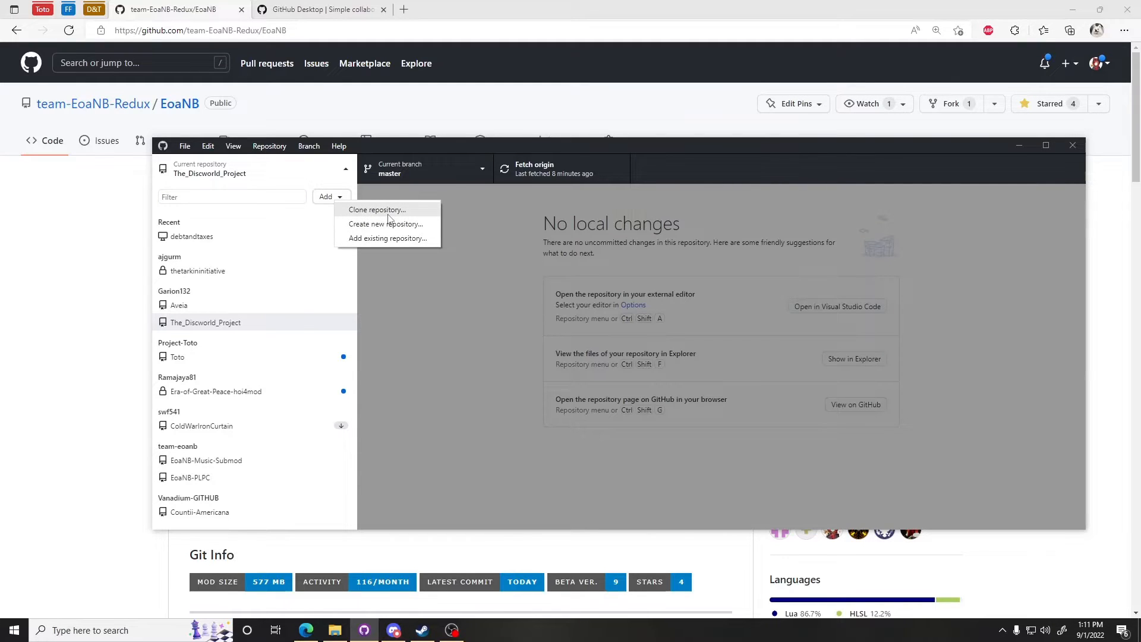
click(411, 210)
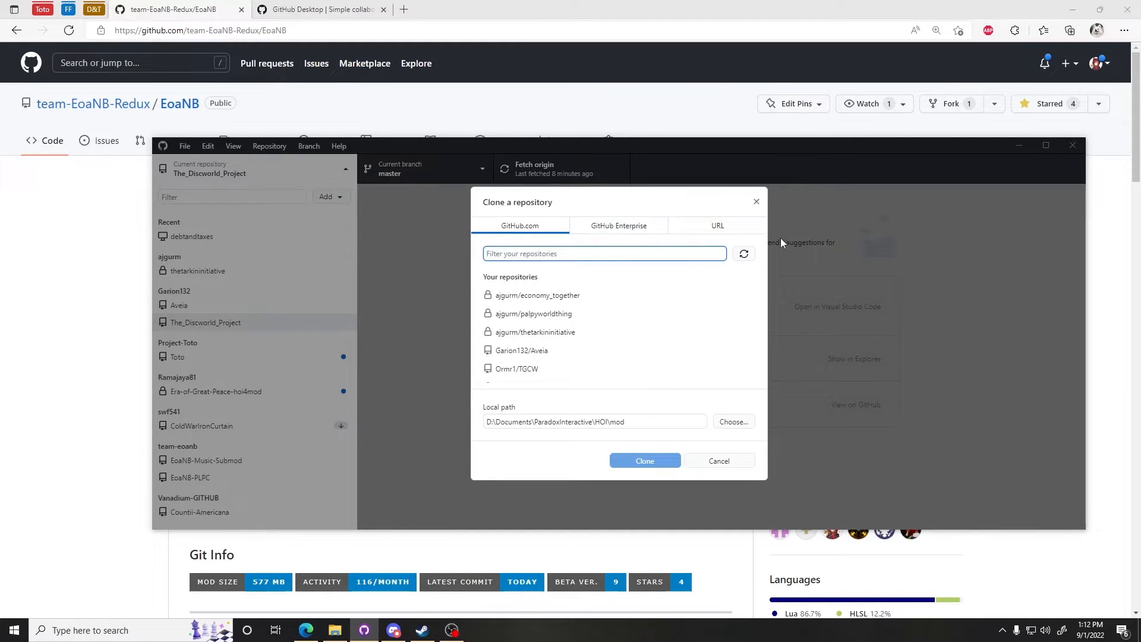
click(713, 225)
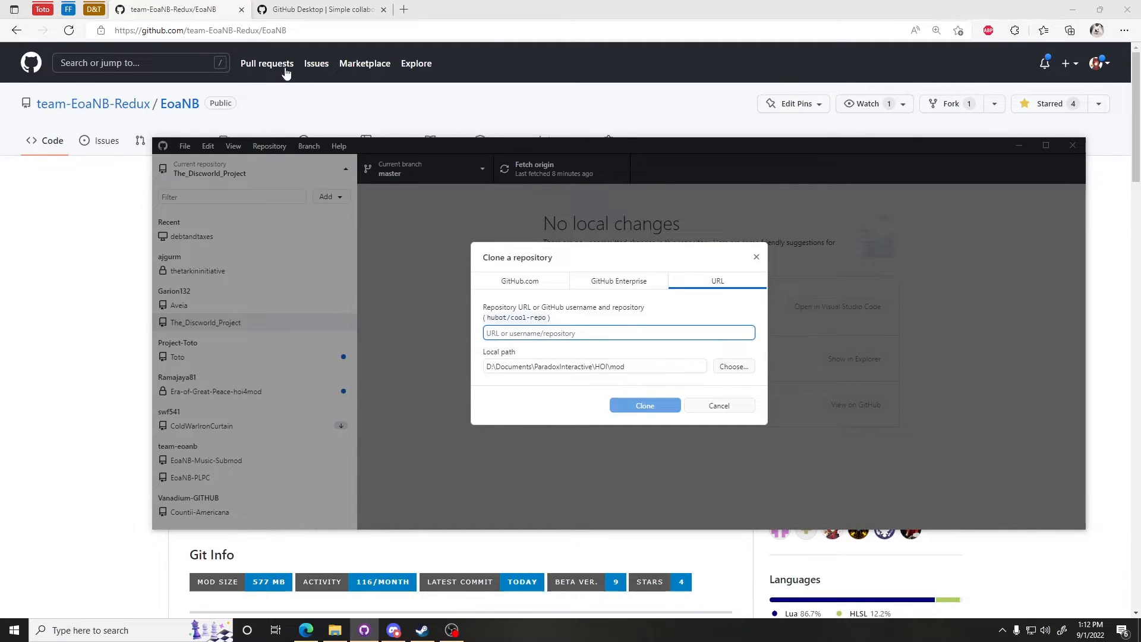
click(86, 36)
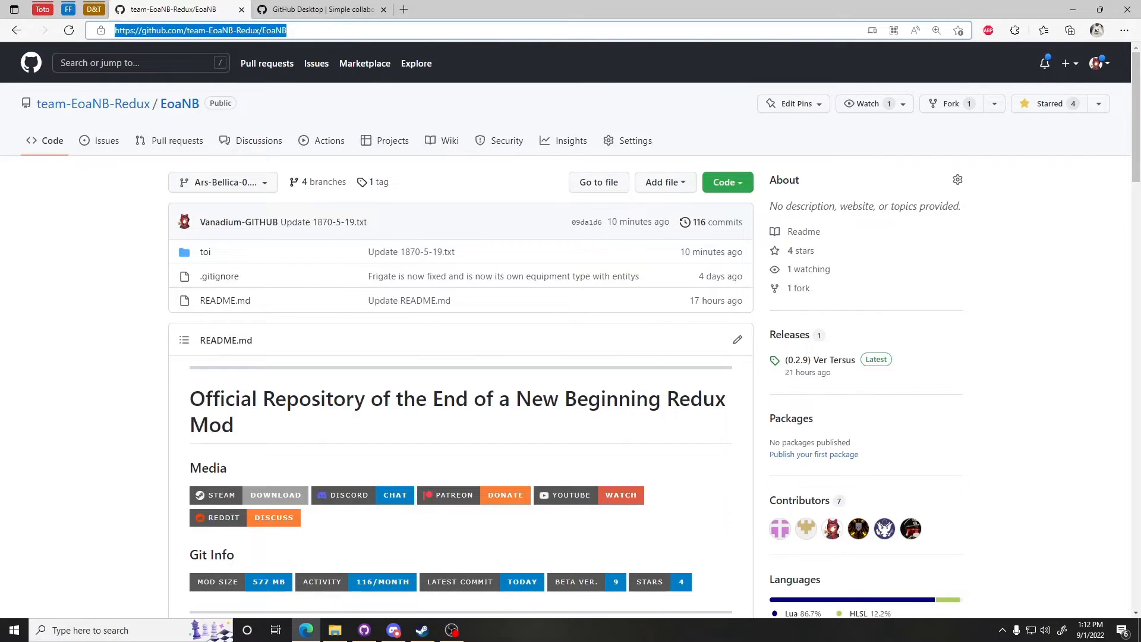
key(alt+Tab)
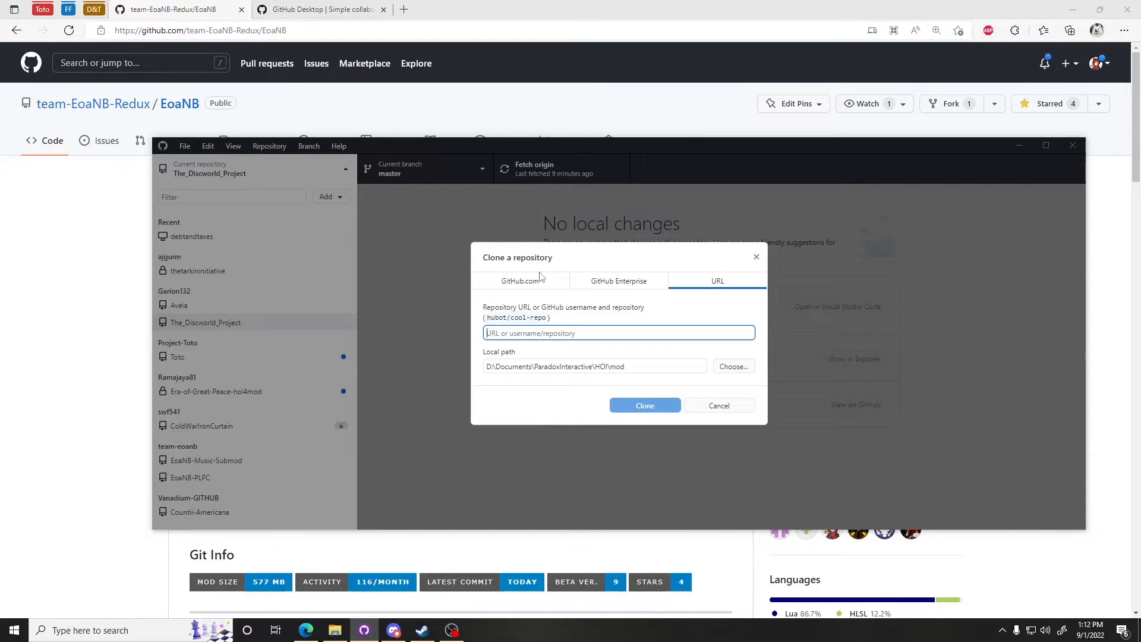
Step: Filter the GitHub.com repositories for team-EoaNB-Redux/E and select team-EoaNB-Redux/EoaNB to clone
click(541, 279)
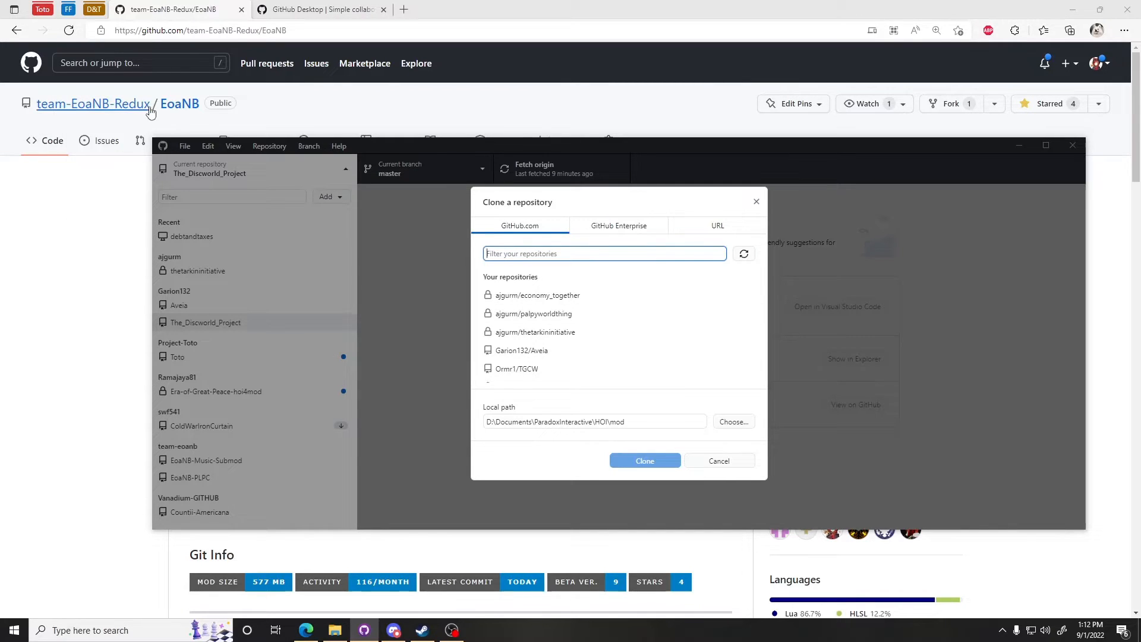
text(team-)
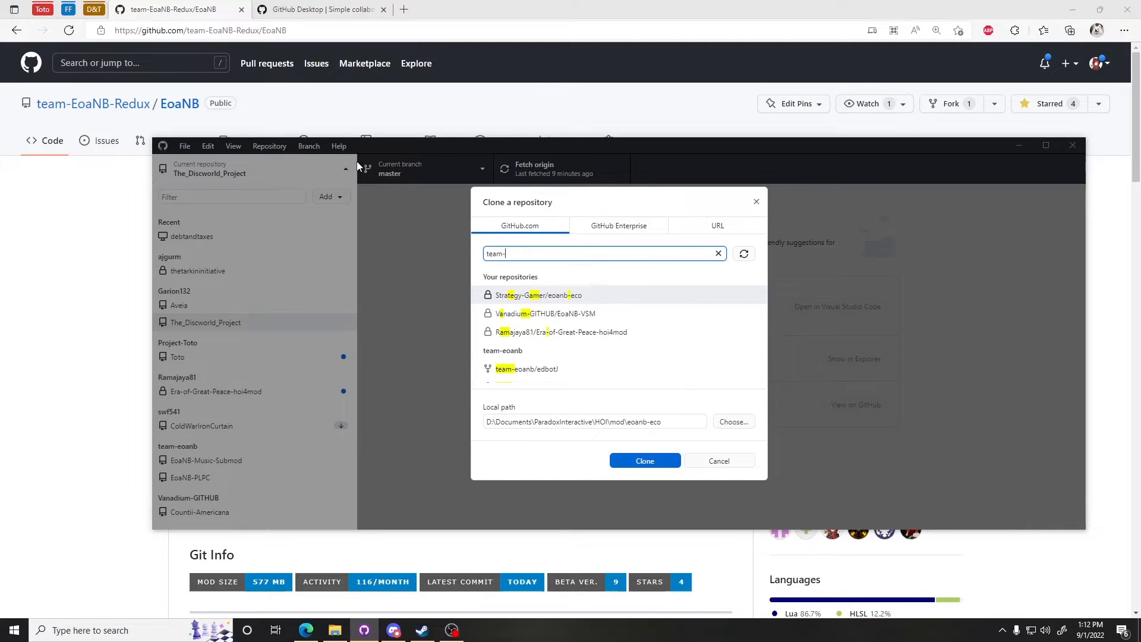
text(EoaN)
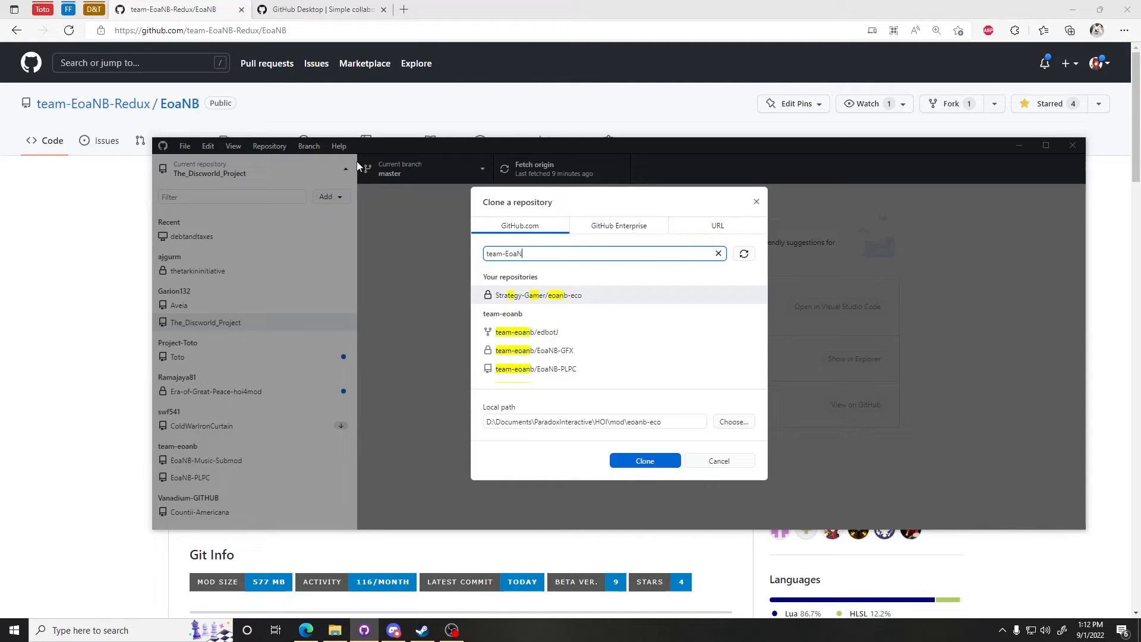
text(B-Redux/E)
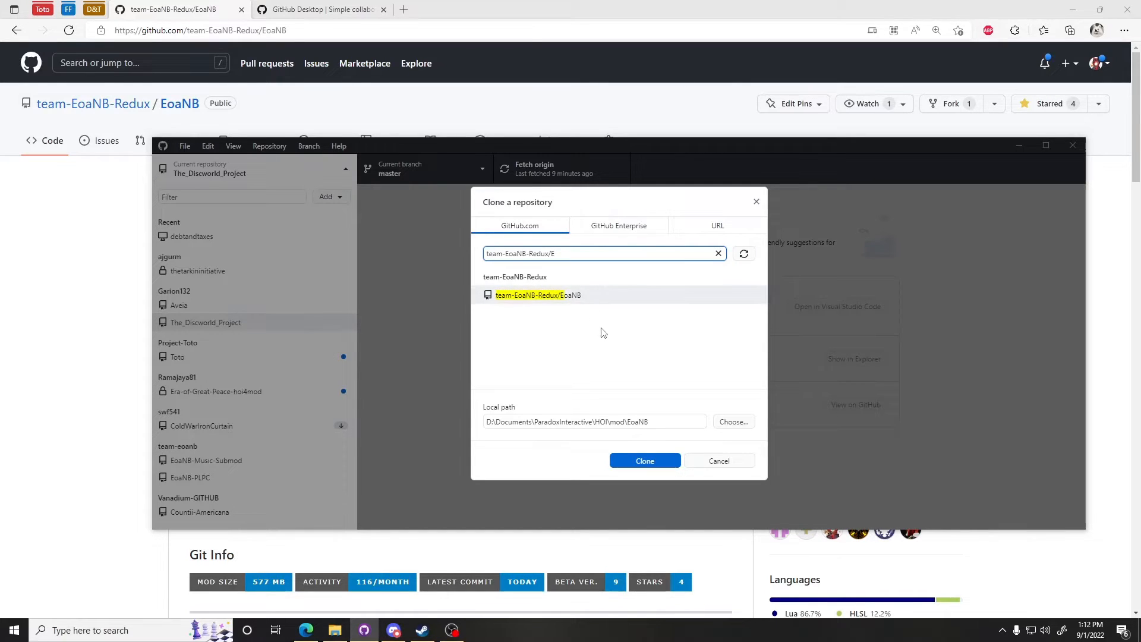
click(539, 301)
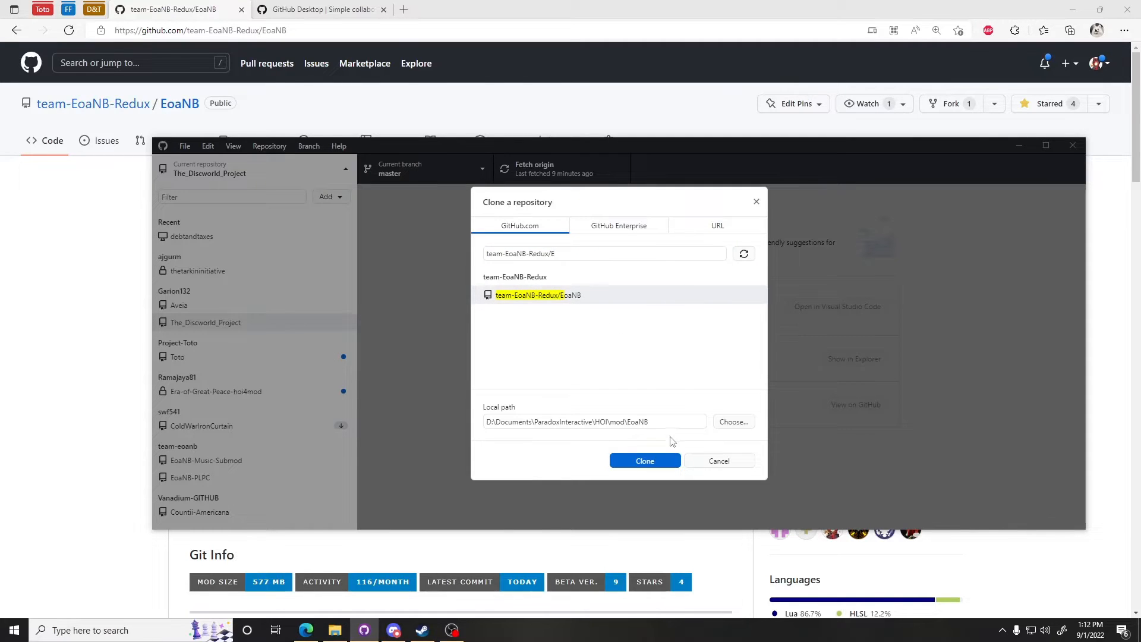
click(735, 422)
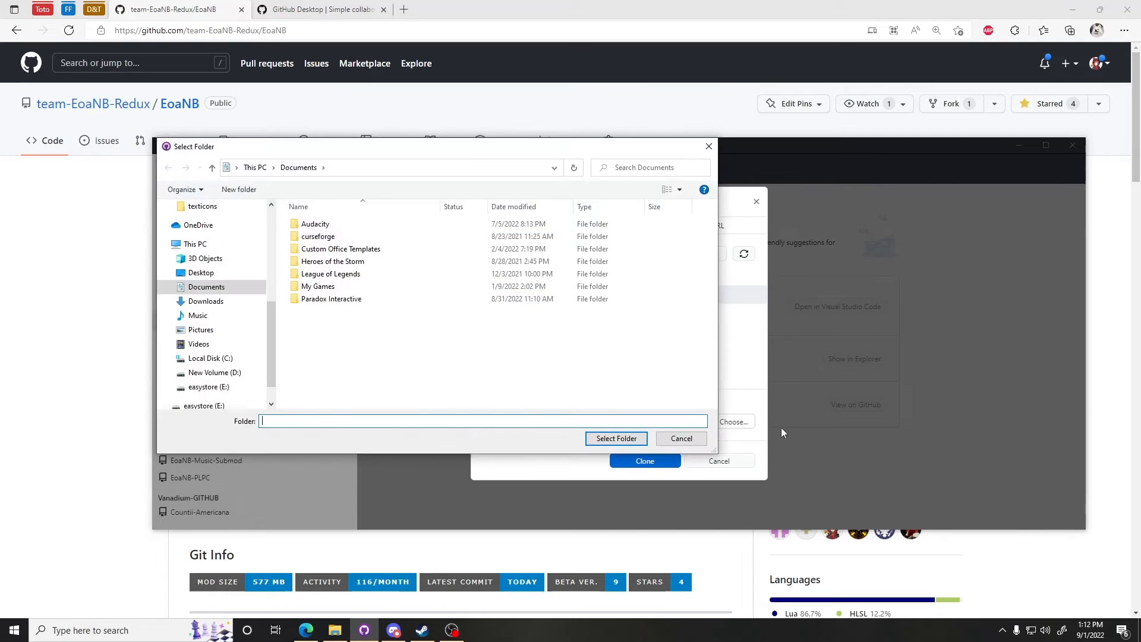
drag(575, 147, 581, 337)
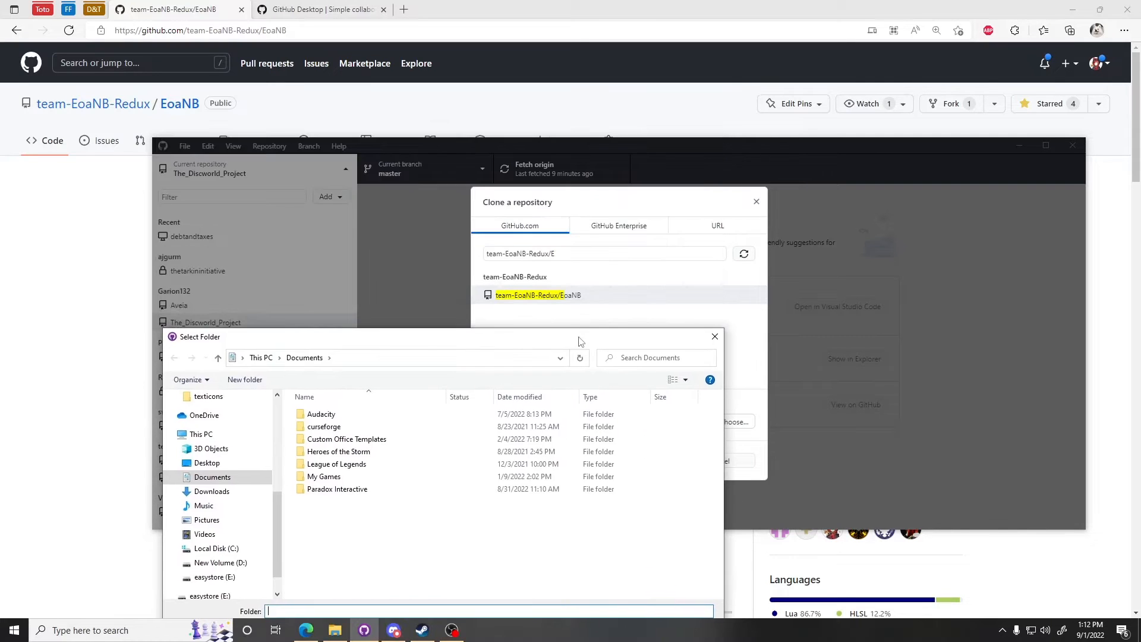
click(713, 342)
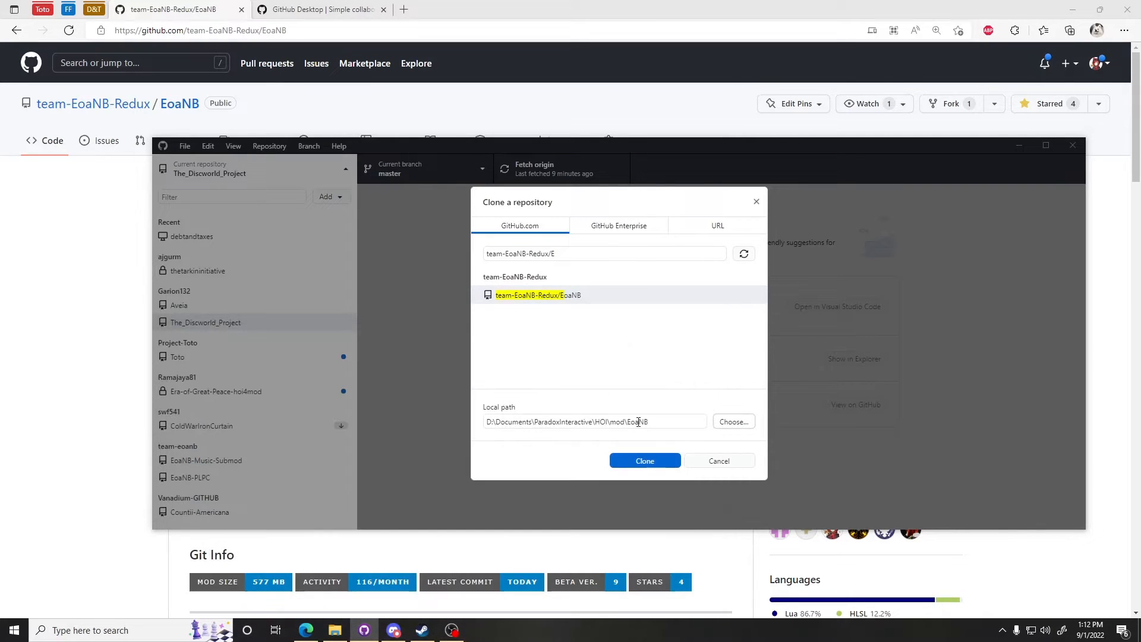
Step: Browse for the clone's local folder and create a new folder named mod inside Documents\Paradox Interactive\Hearts of Iron IV
click(734, 421)
drag(404, 308, 522, 19)
drag(579, 320, 579, 615)
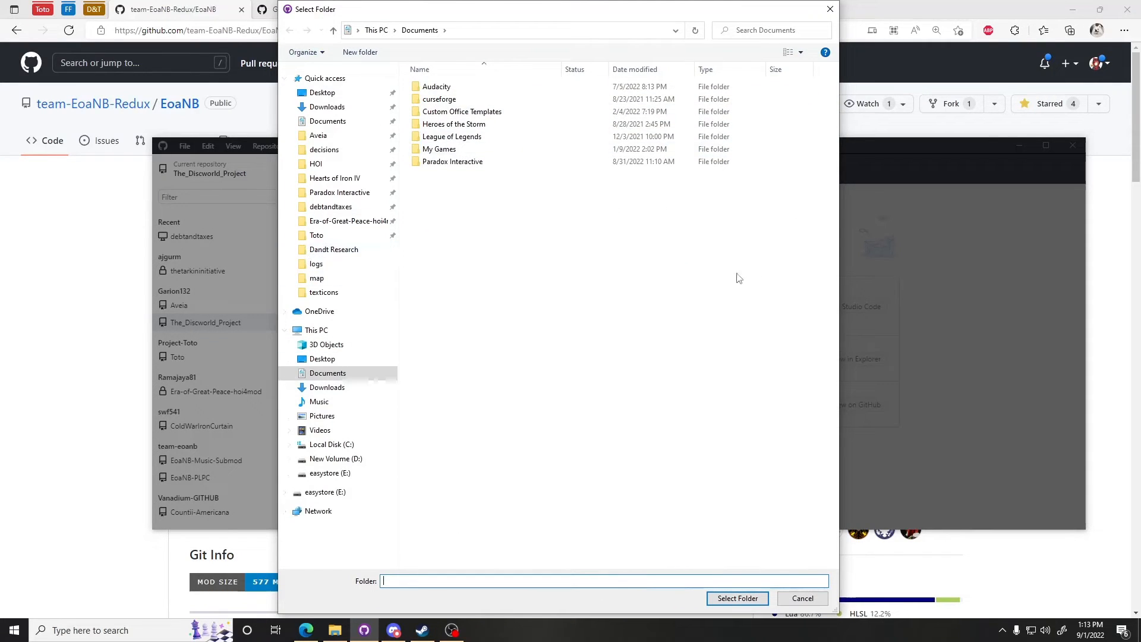
click(342, 179)
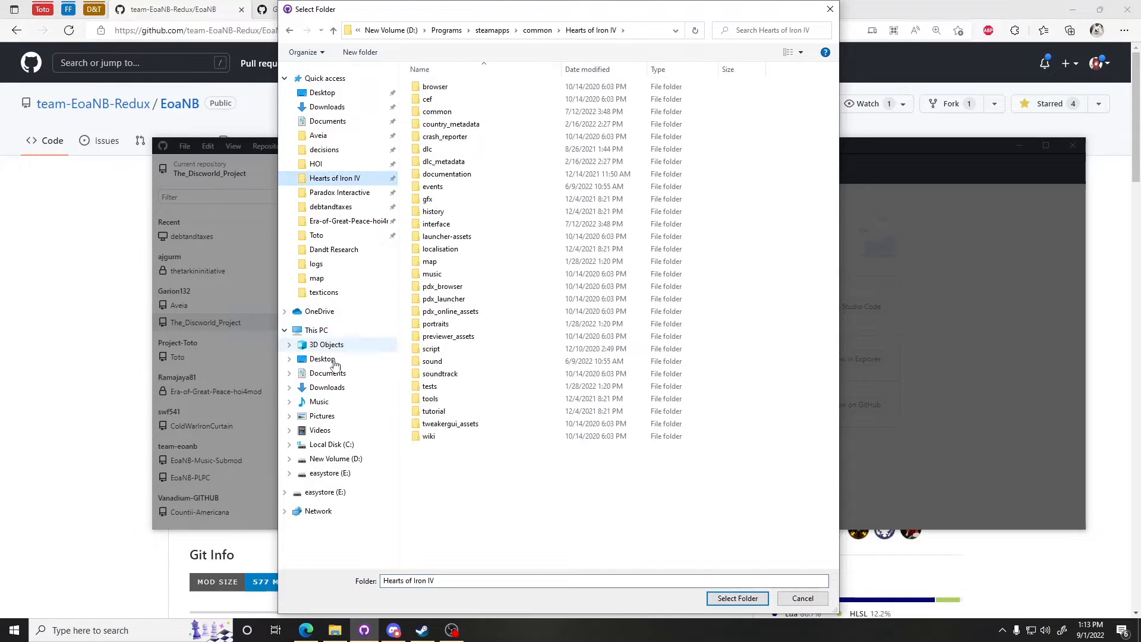
click(336, 375)
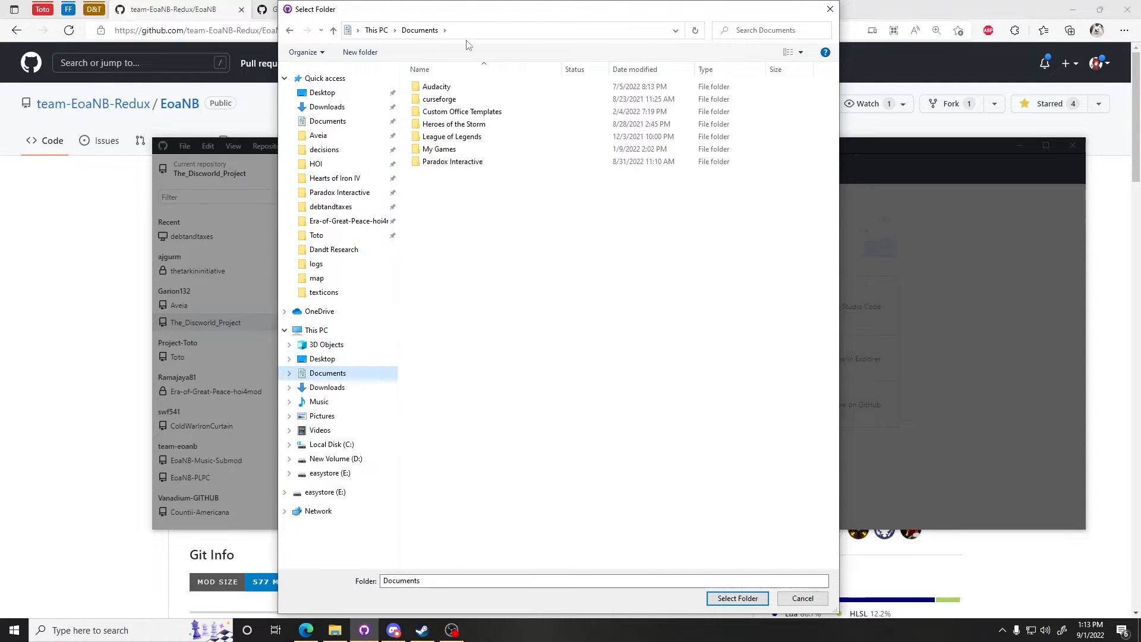
click(472, 166)
double_click(472, 165)
double_click(456, 112)
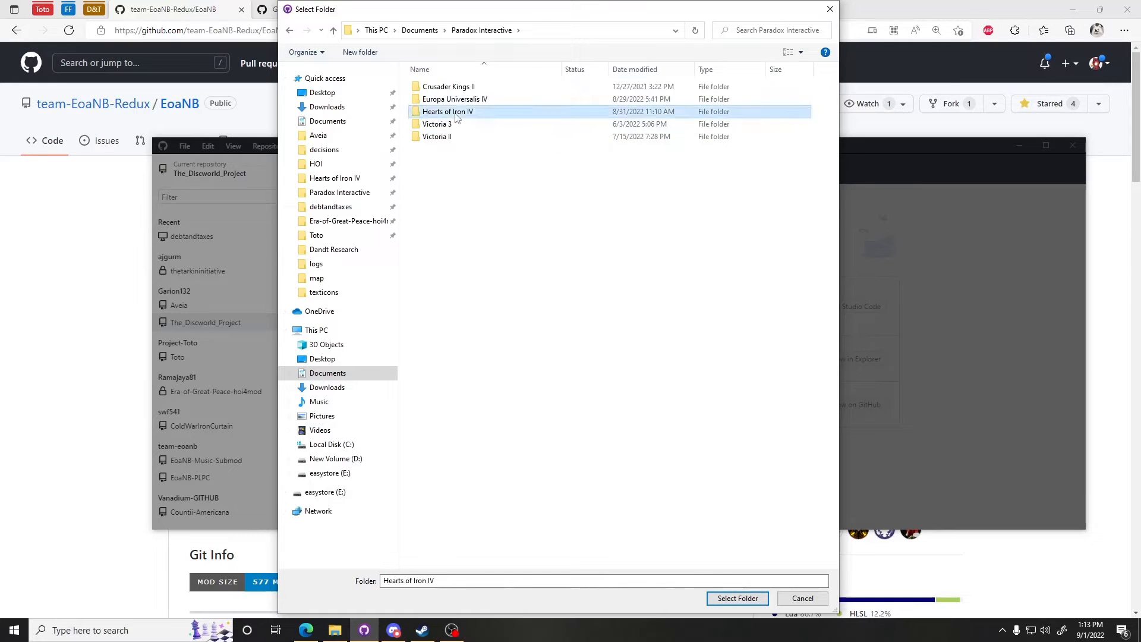
right_click(464, 186)
mouse_move(551, 310)
click(613, 314)
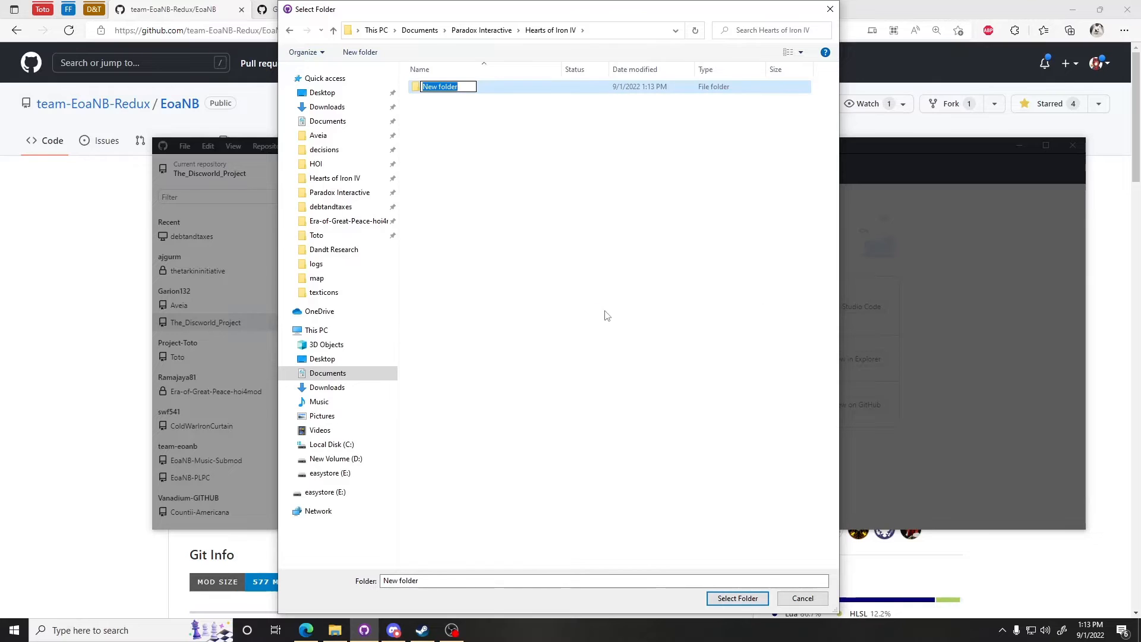
text(mod)
key(Return)
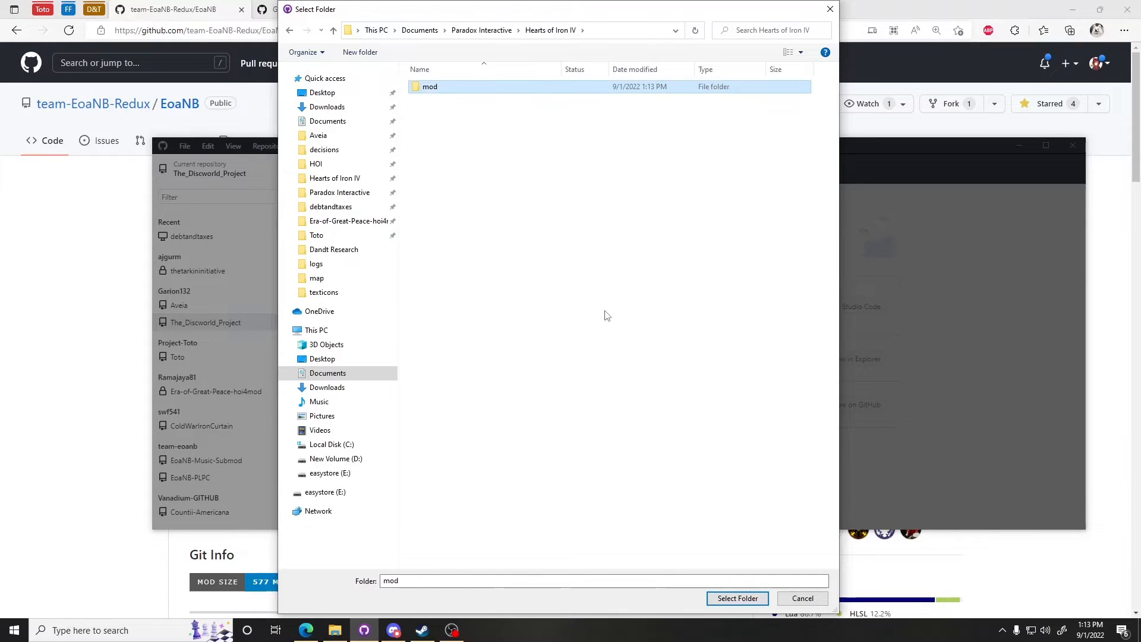
Step: Navigate to D:\Documents\ParadoxInteractive\HOI\mod and select it as the clone's local folder
double_click(455, 86)
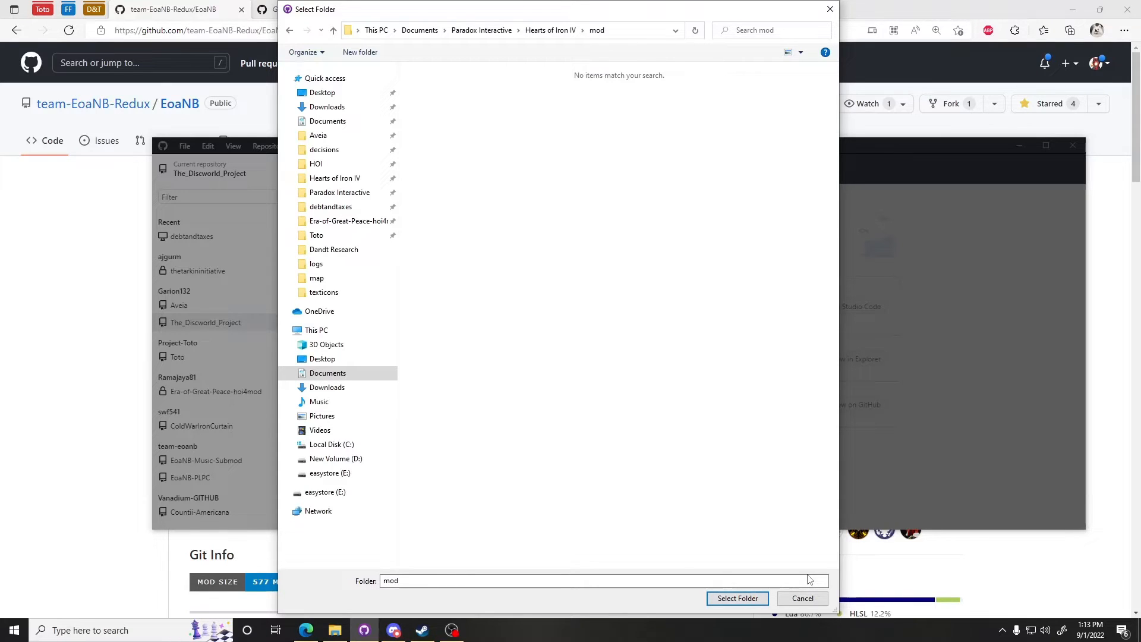
click(354, 165)
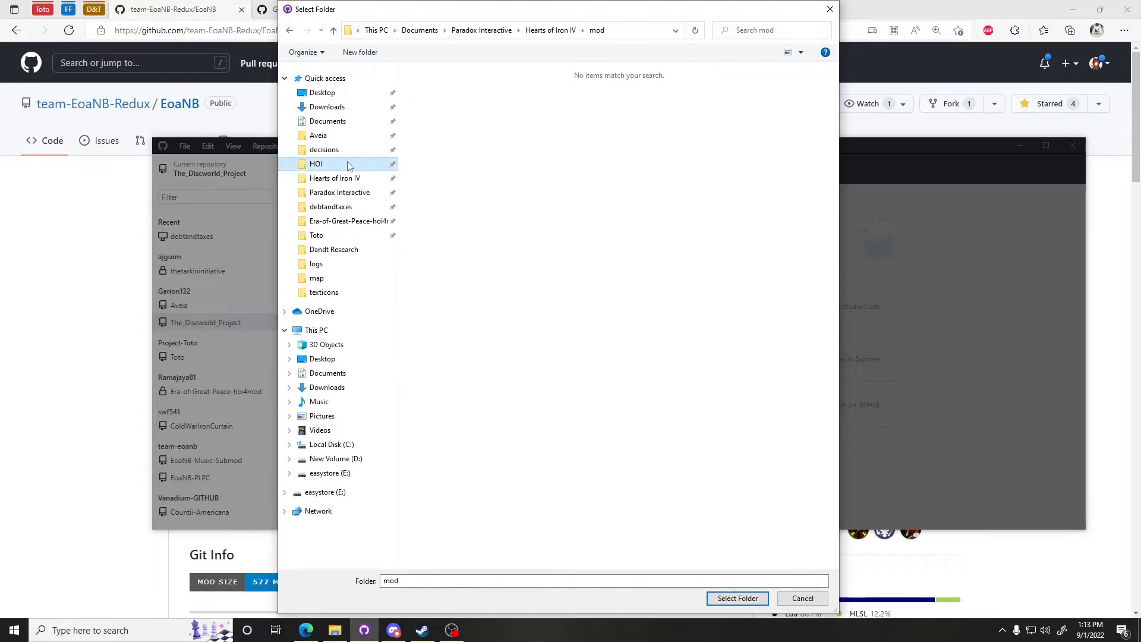
drag(398, 176, 321, 175)
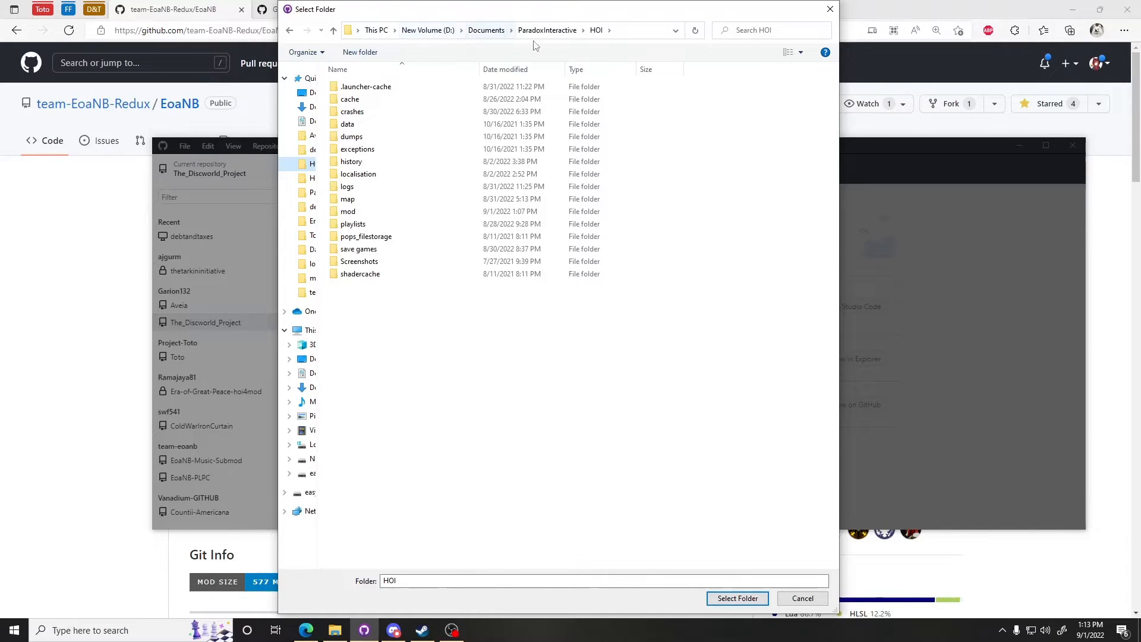
click(491, 199)
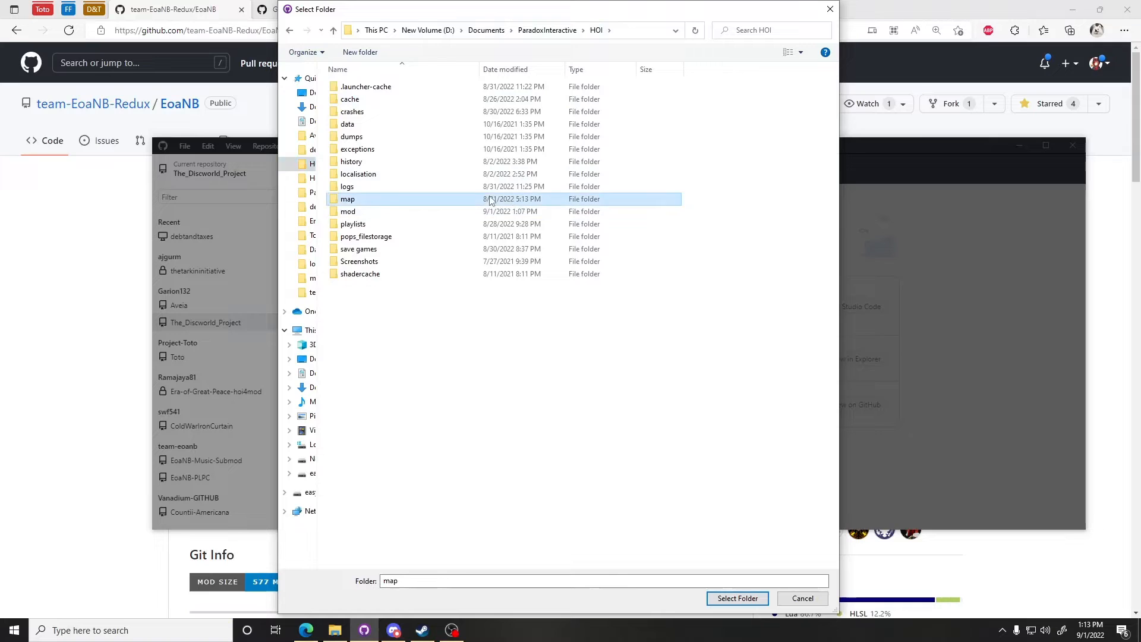
double_click(489, 203)
key(alt+Left)
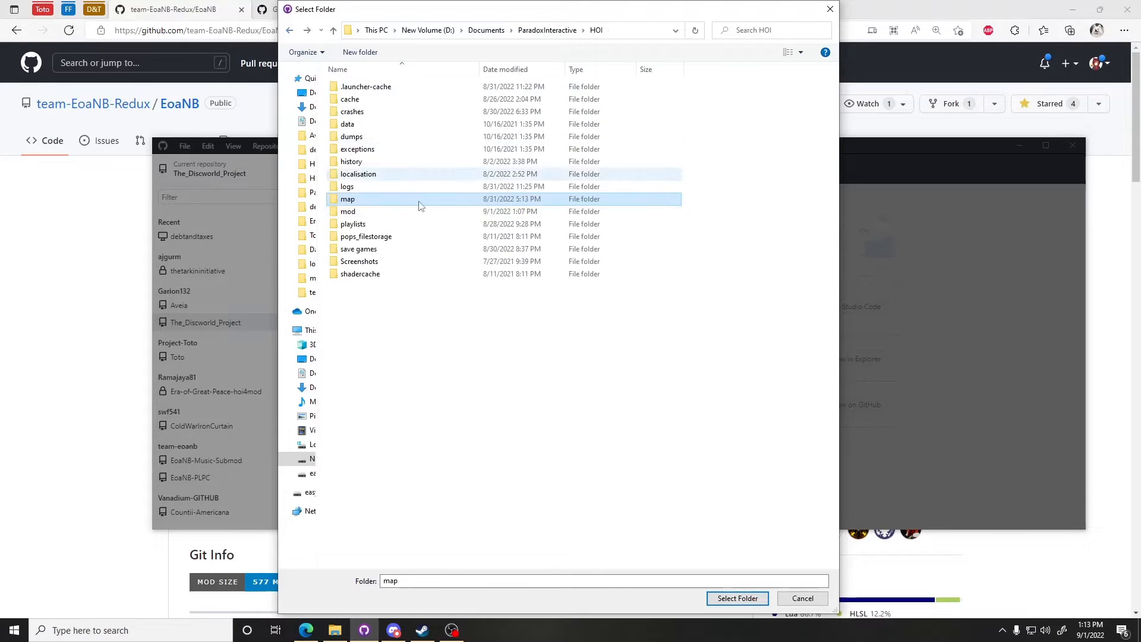
click(423, 214)
double_click(423, 215)
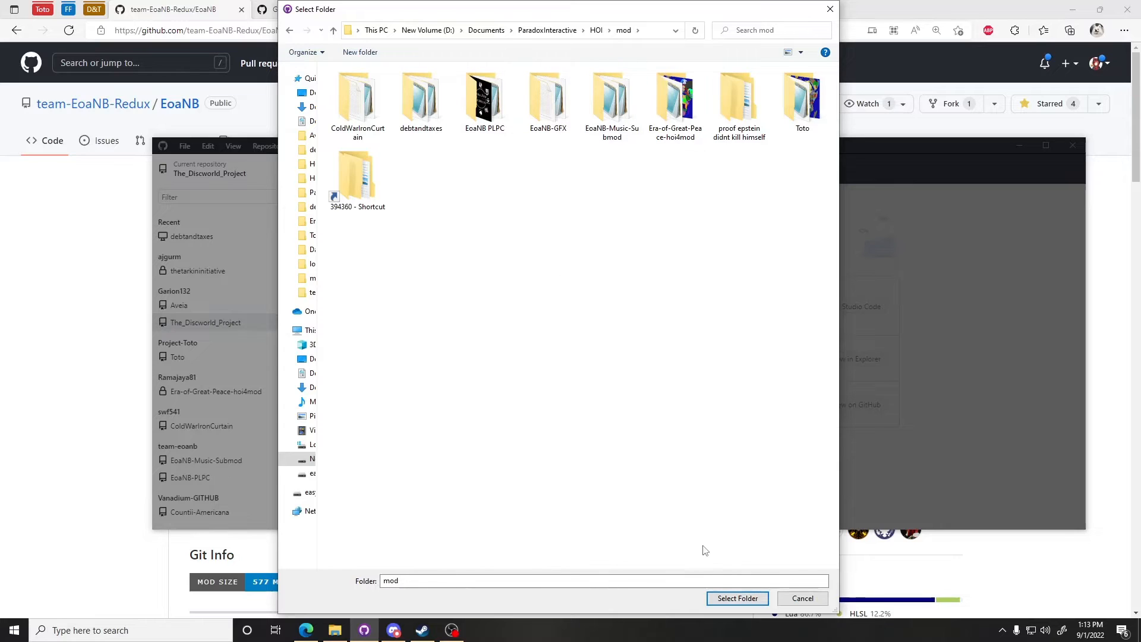
click(737, 596)
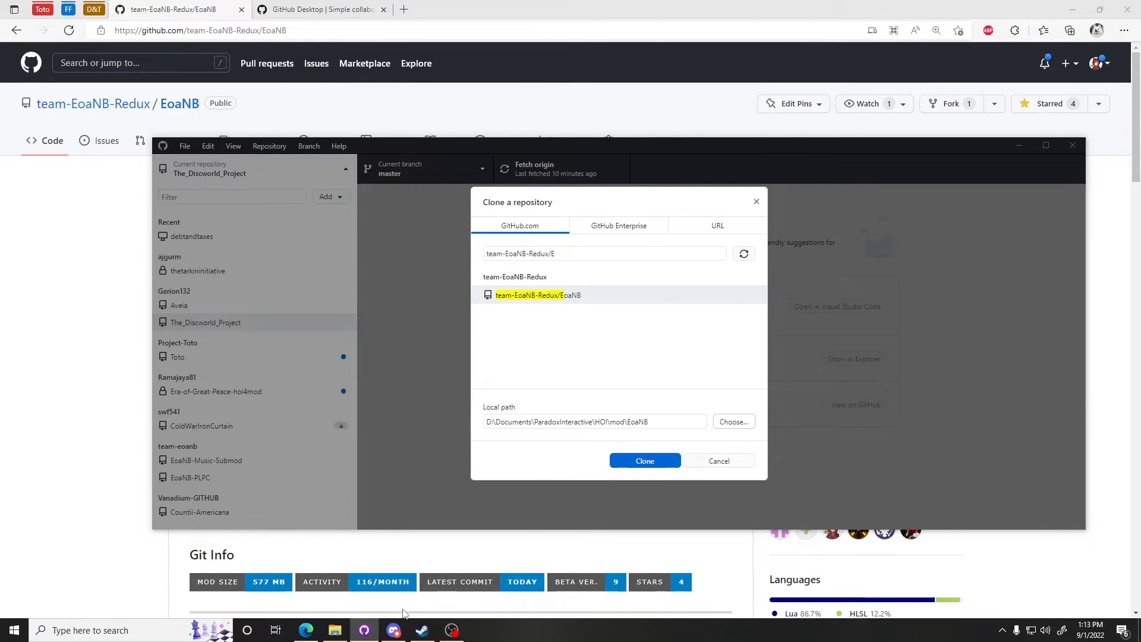
Step: Open File Explorer and inspect the mod folder under Documents\Paradox Interactive\Hearts of Iron IV
click(339, 628)
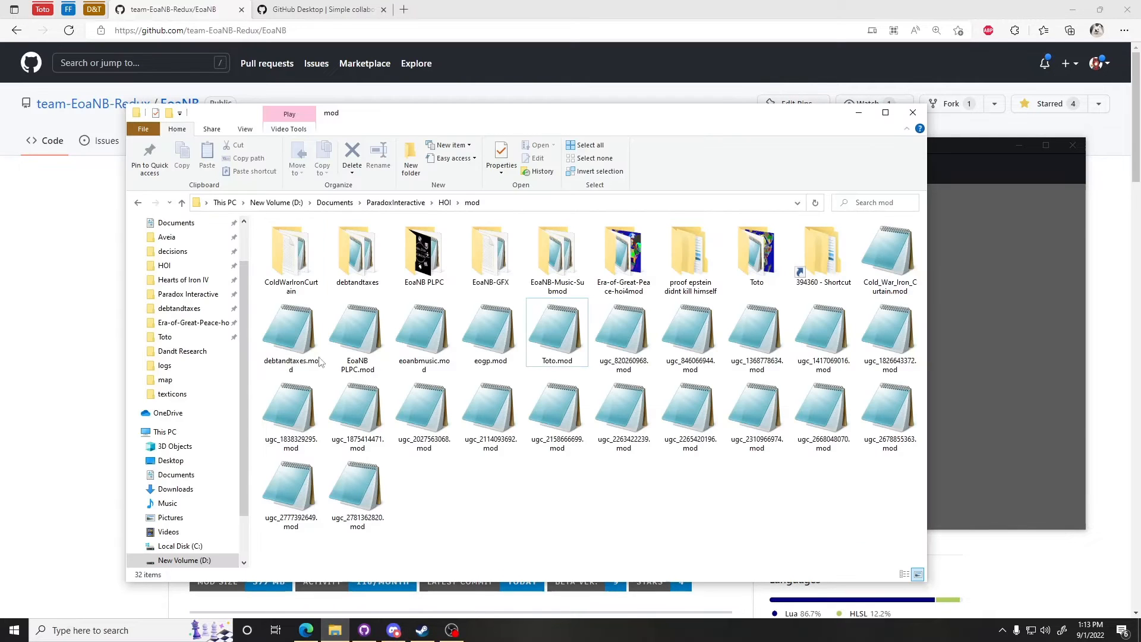
click(202, 476)
double_click(306, 316)
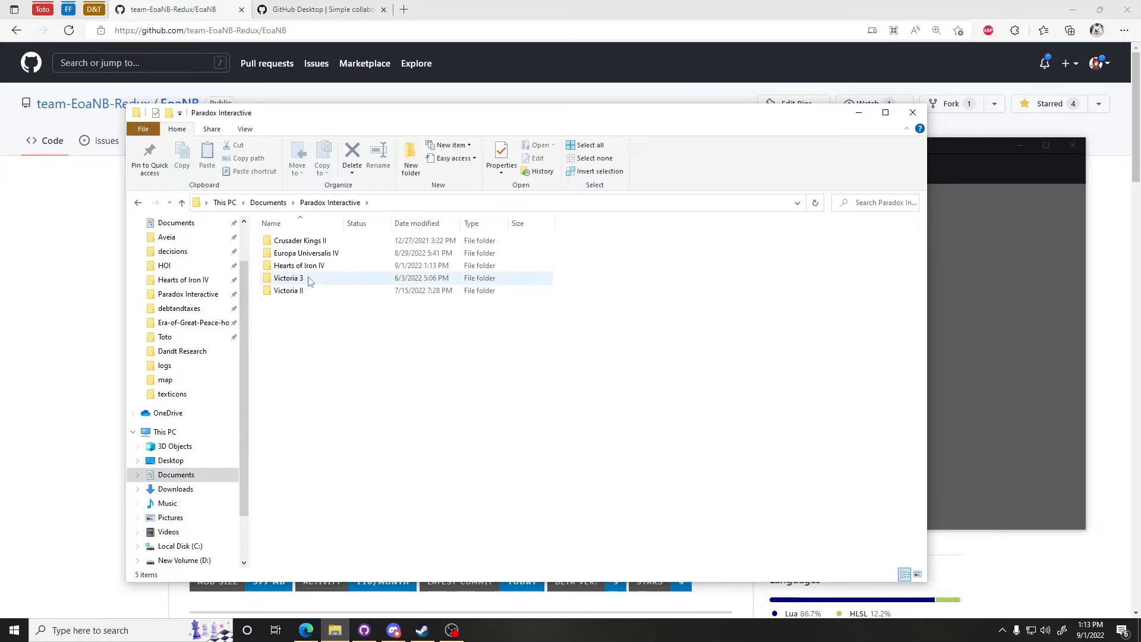
double_click(303, 266)
click(325, 240)
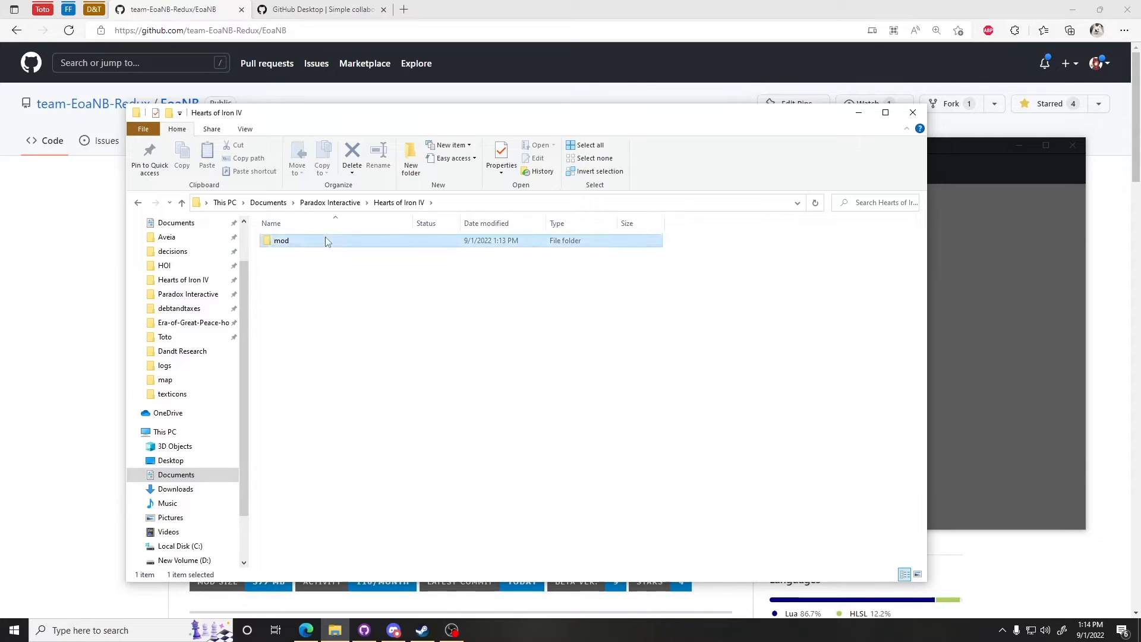
double_click(325, 241)
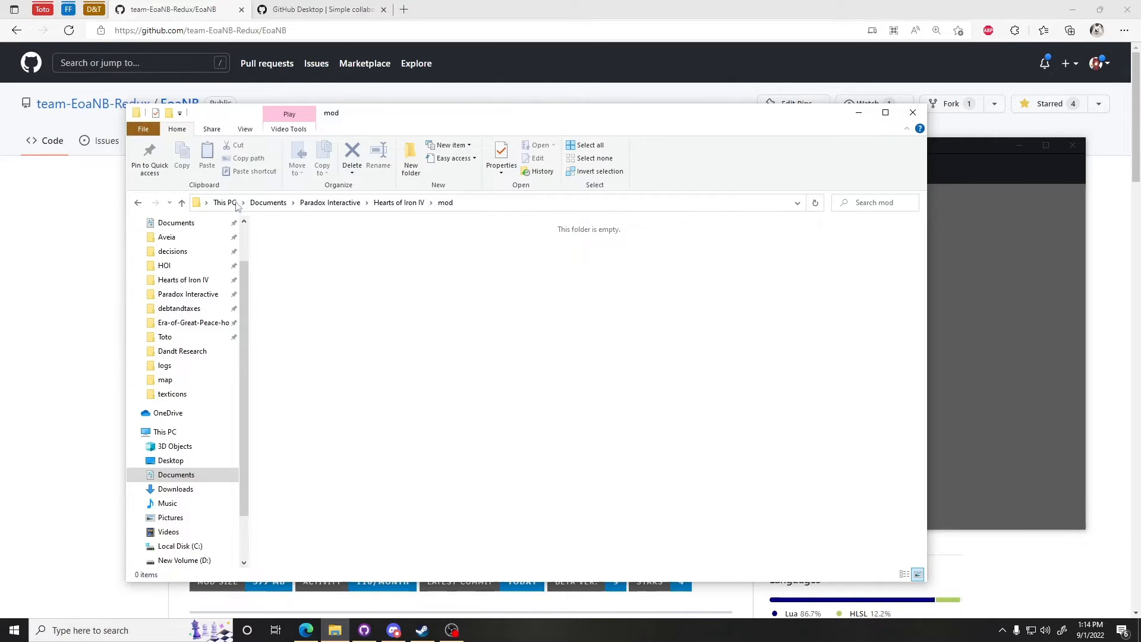
click(858, 112)
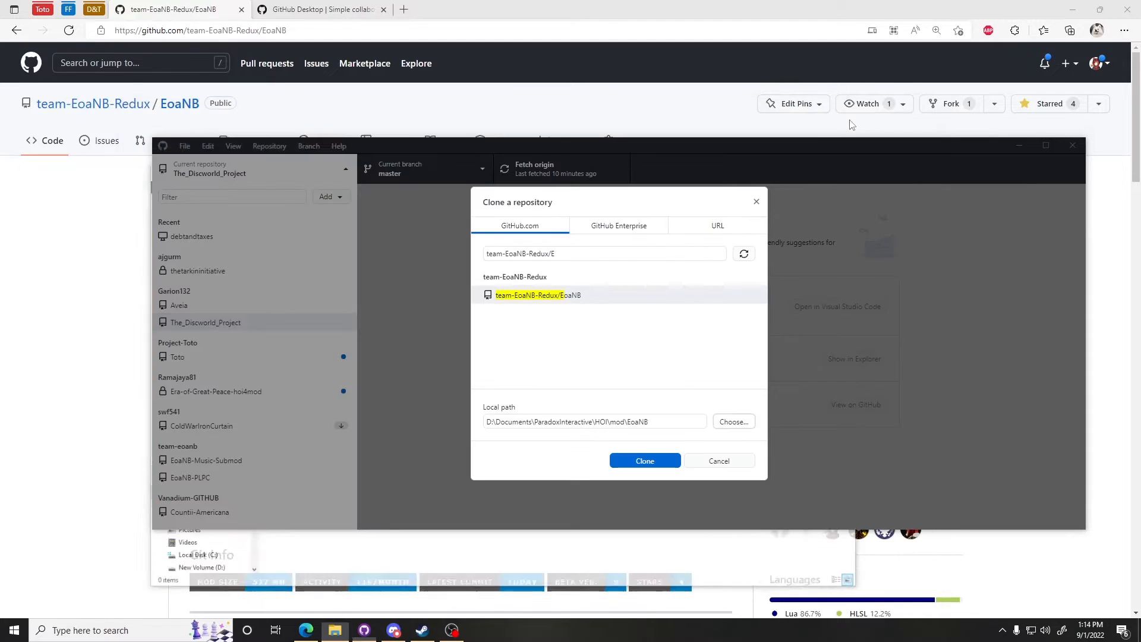
click(335, 630)
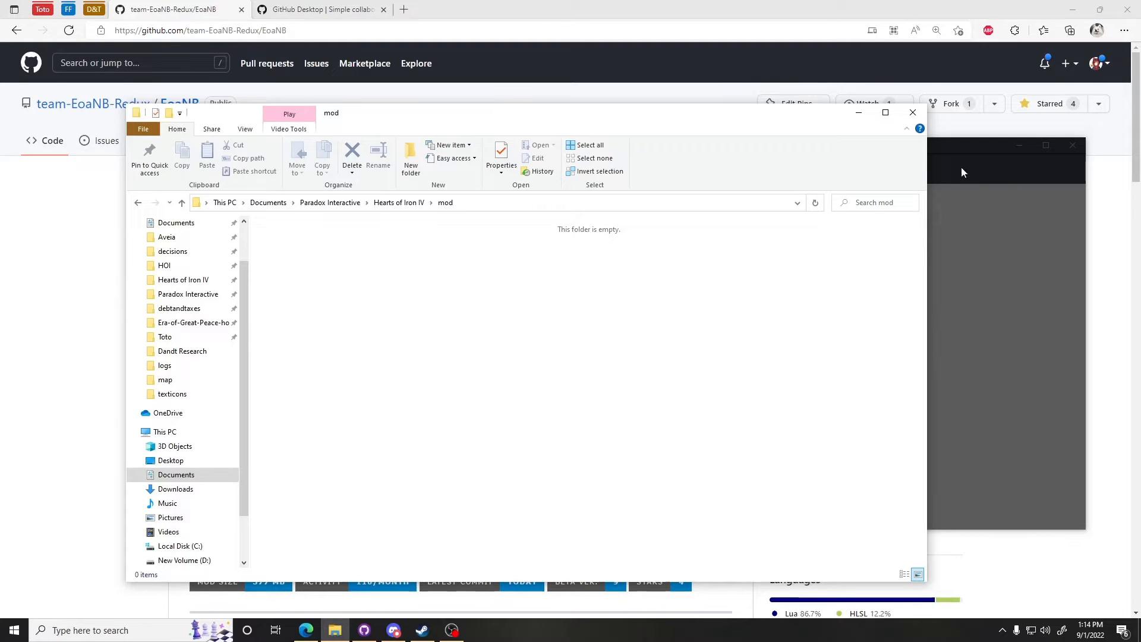
click(858, 113)
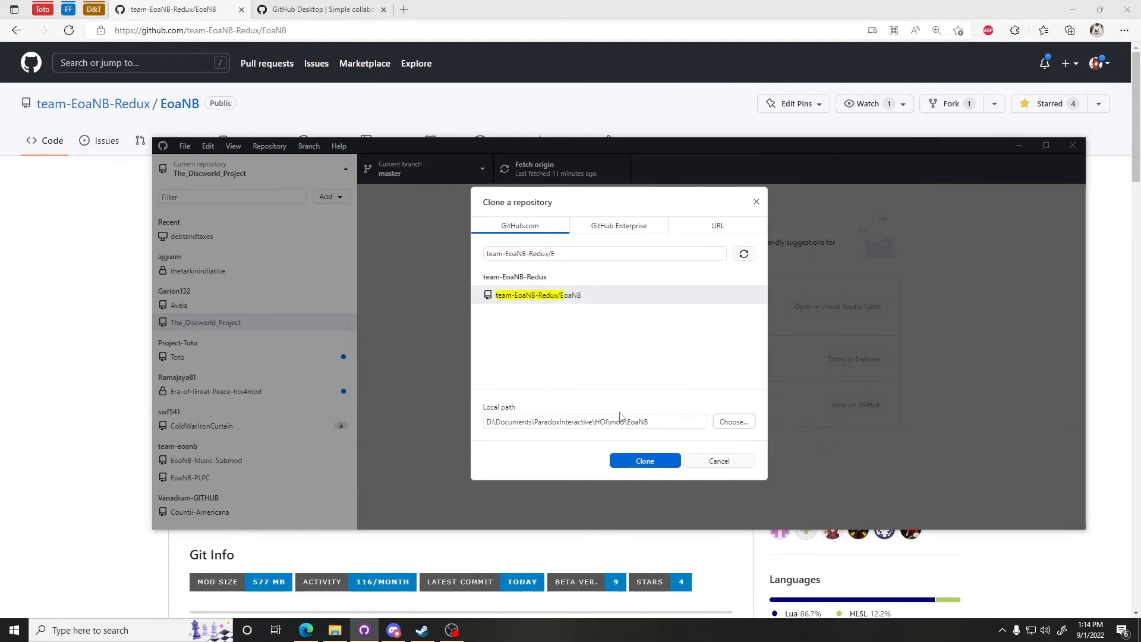
click(334, 630)
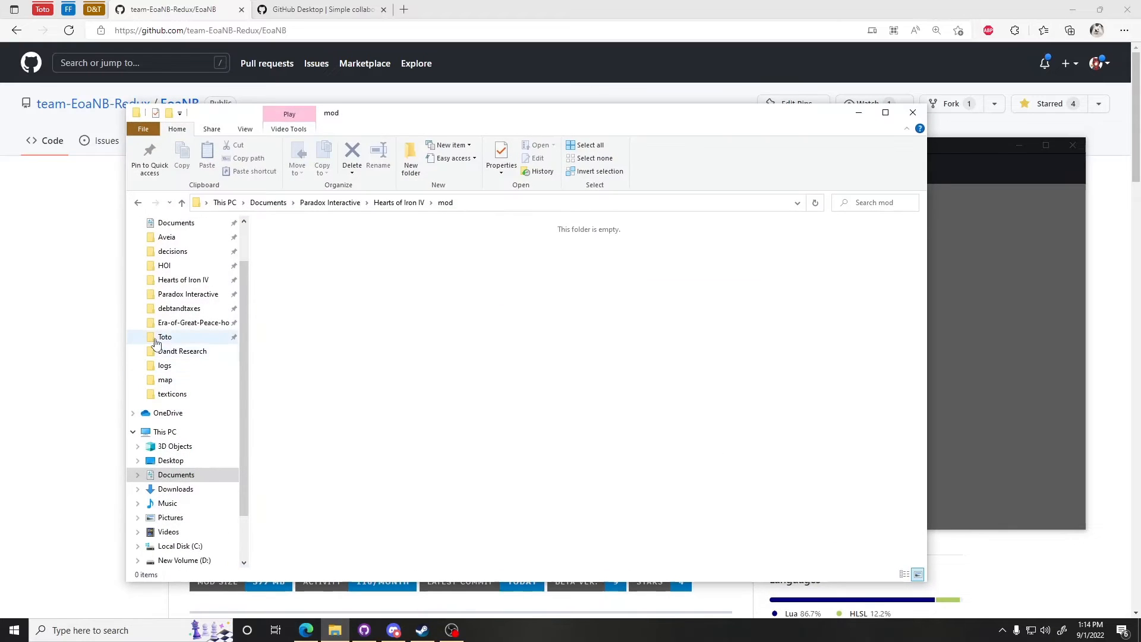
Step: Browse the contents of D:\Documents\ParadoxInteractive\HOI\mod in File Explorer, then minimize it
click(193, 324)
click(472, 203)
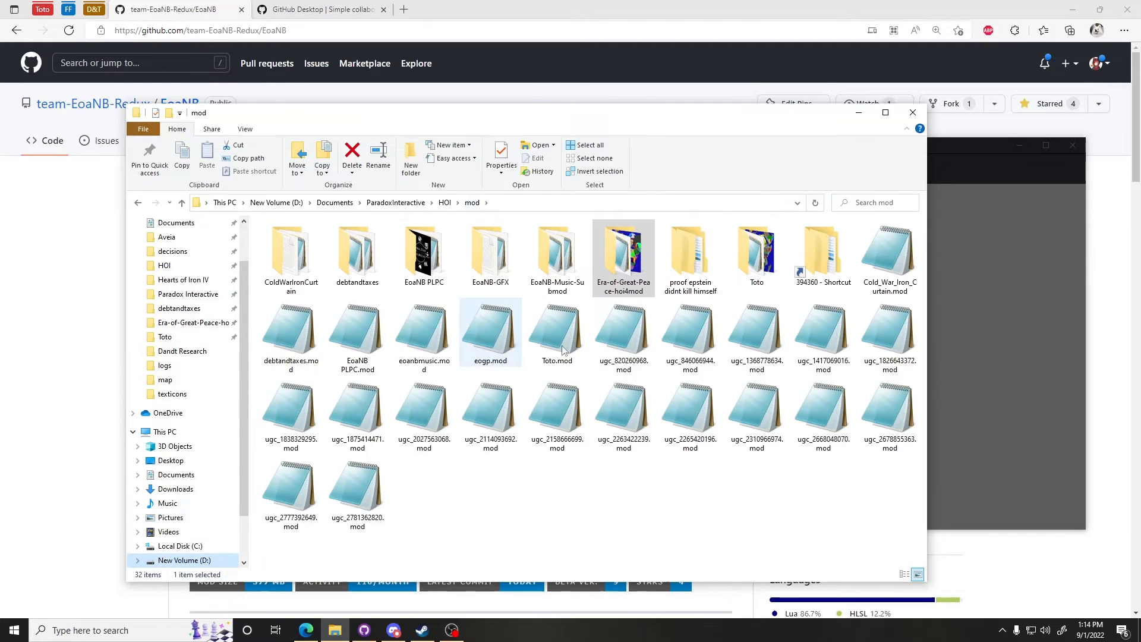
drag(464, 515, 300, 382)
click(377, 467)
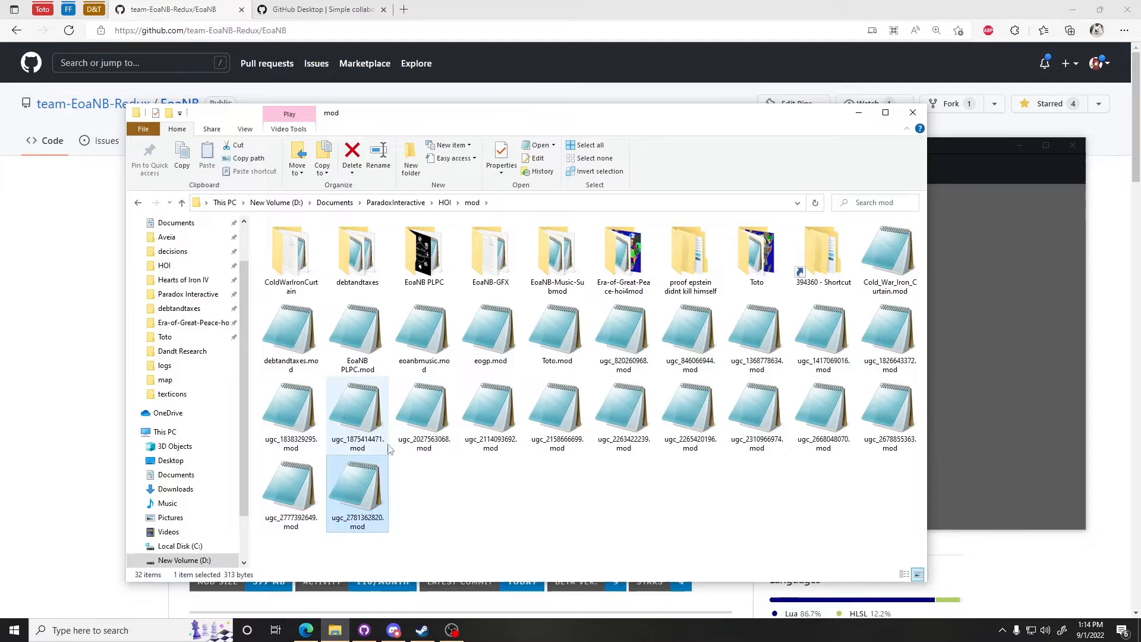
click(861, 114)
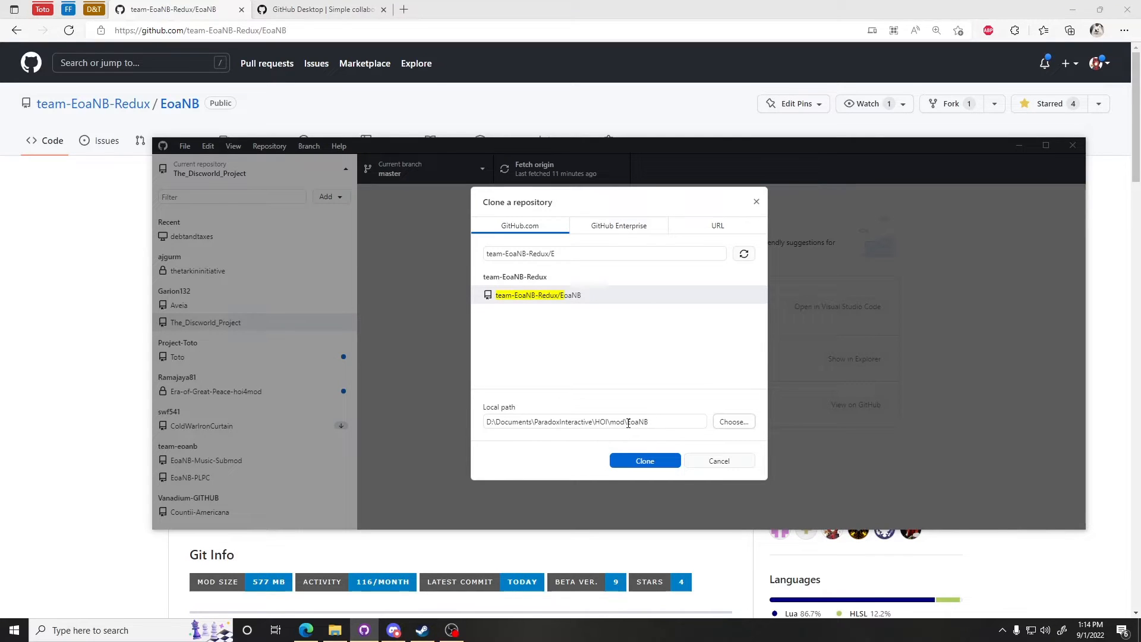
Step: Check the local path D:\Documents\ParadoxInteractive\HOI\mod\EoaNB and clone the repository there
drag(505, 422, 693, 437)
click(541, 422)
click(659, 422)
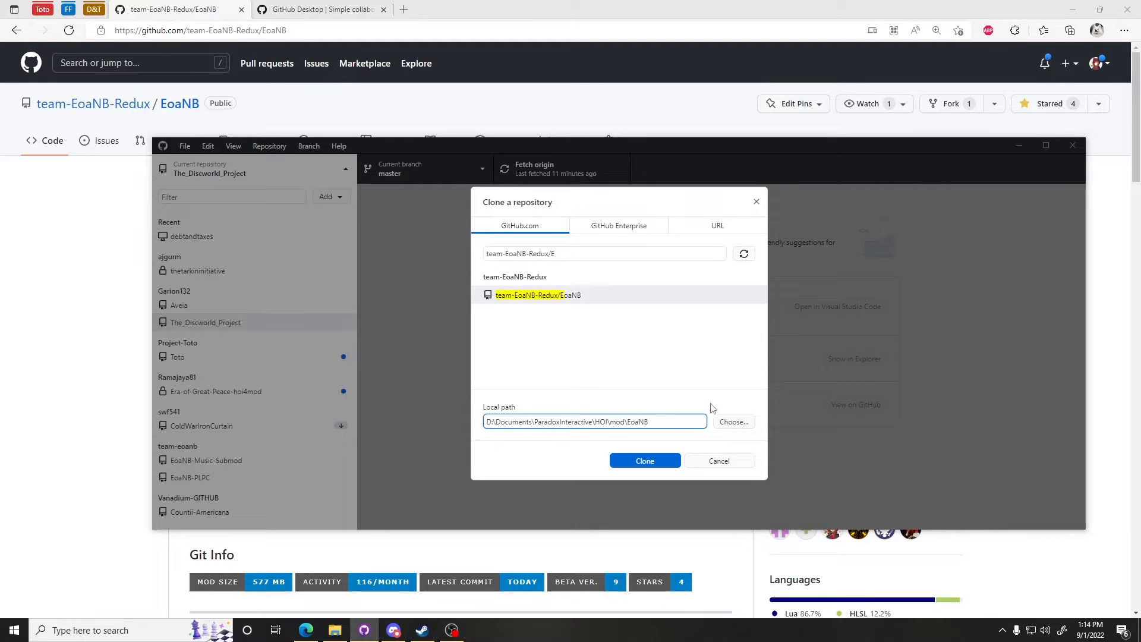
click(648, 461)
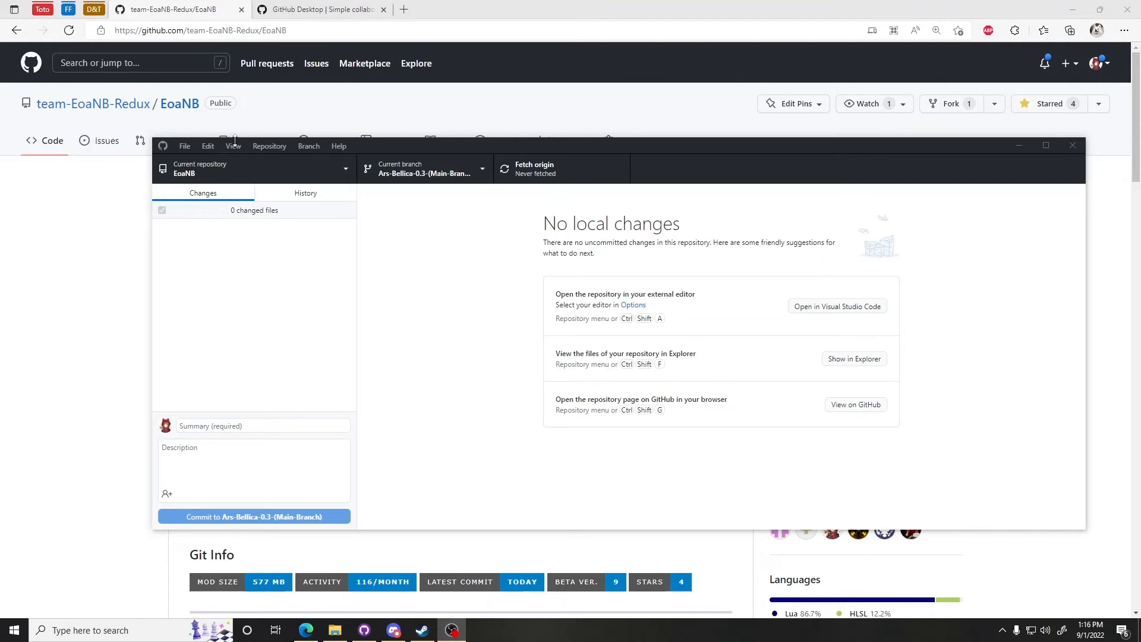
Step: Review the repository list and the EoaNB branch list, keeping the Ars-Bellica-0.3-(Main-Branch) branch
click(221, 171)
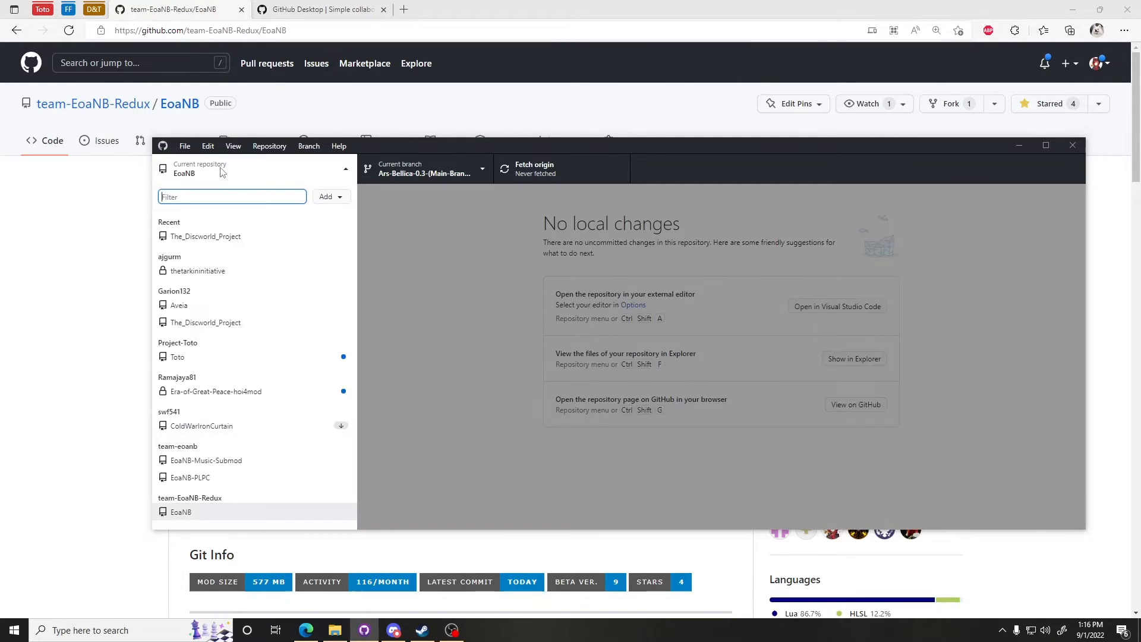
click(204, 173)
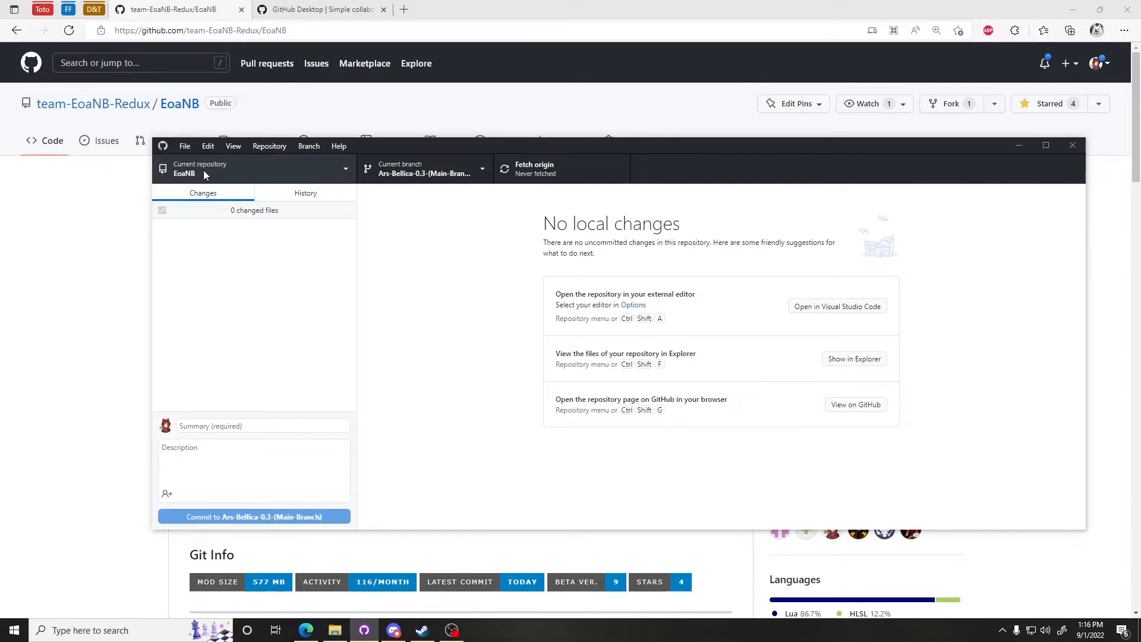
click(465, 162)
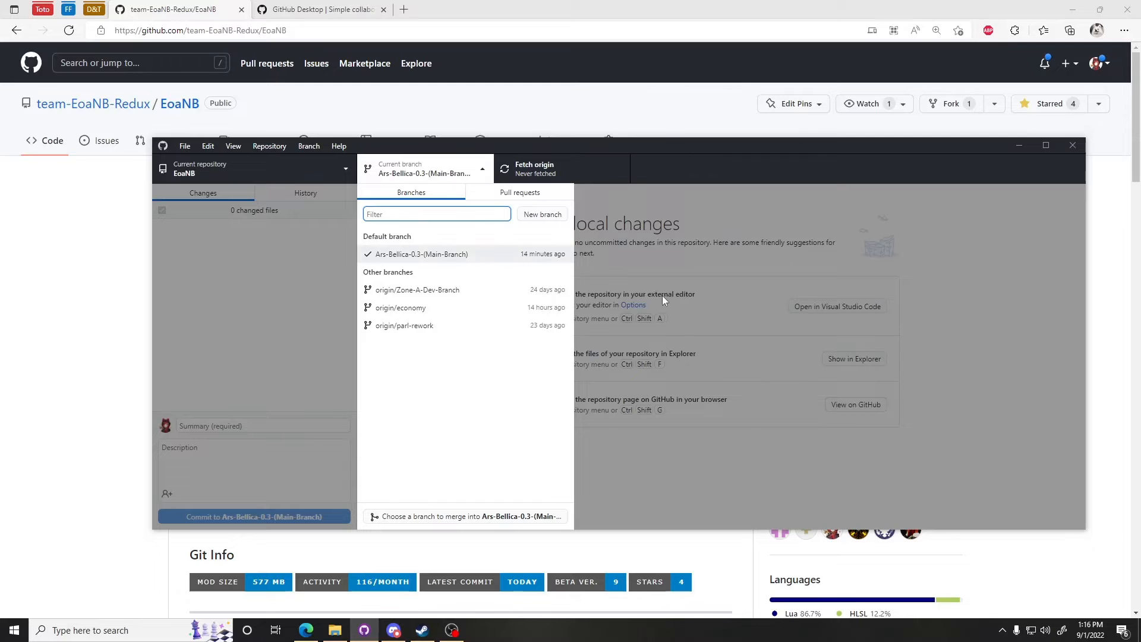
click(450, 259)
click(492, 161)
click(481, 265)
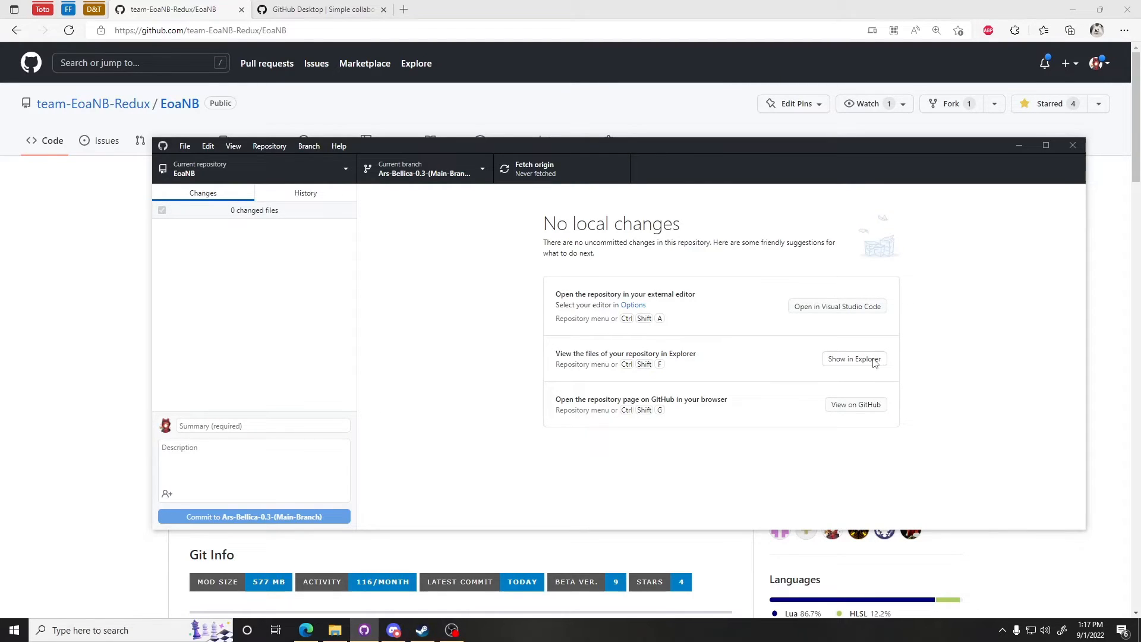
Step: Open the cloned EoaNB repository folder in File Explorer and reposition its window
click(854, 359)
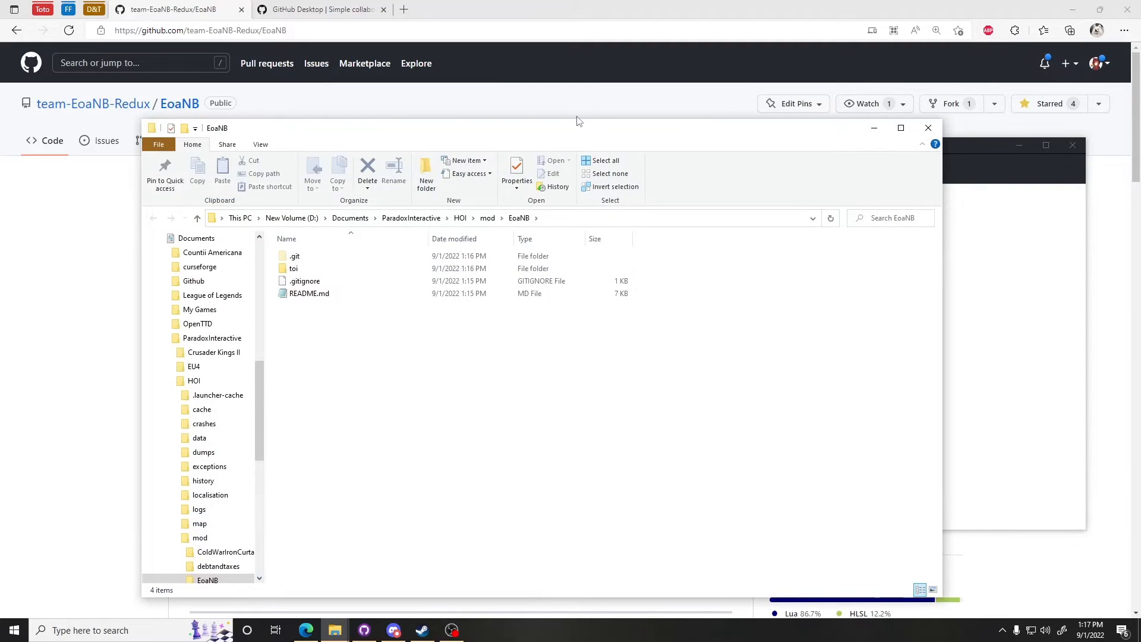
drag(586, 132, 610, 99)
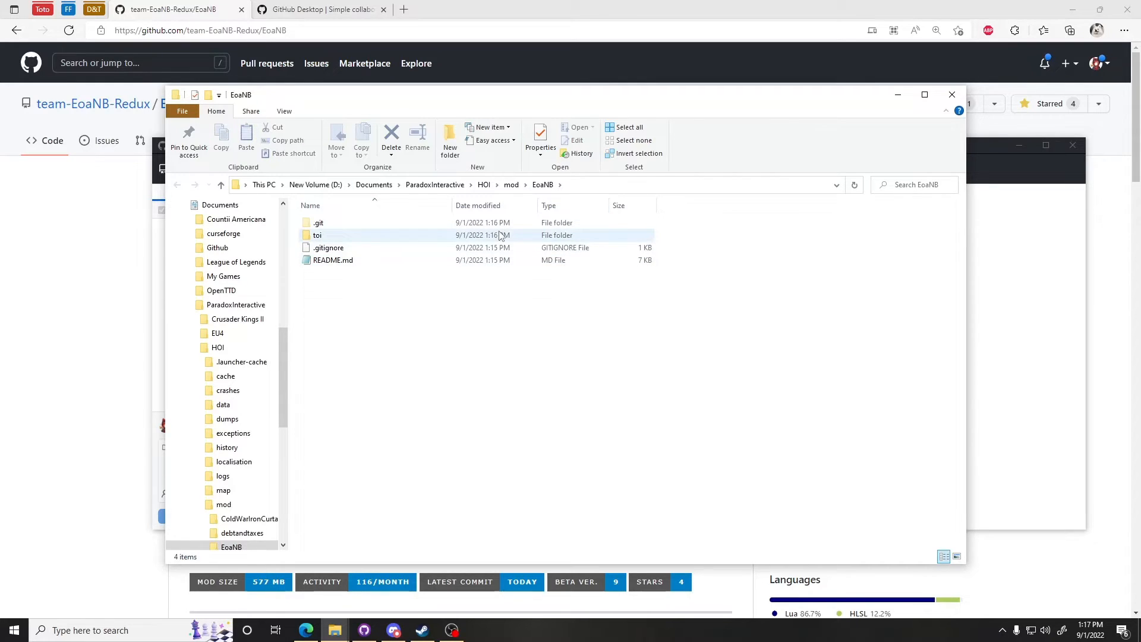
Step: Open the toi subfolder inside the cloned EoaNB repository
double_click(319, 237)
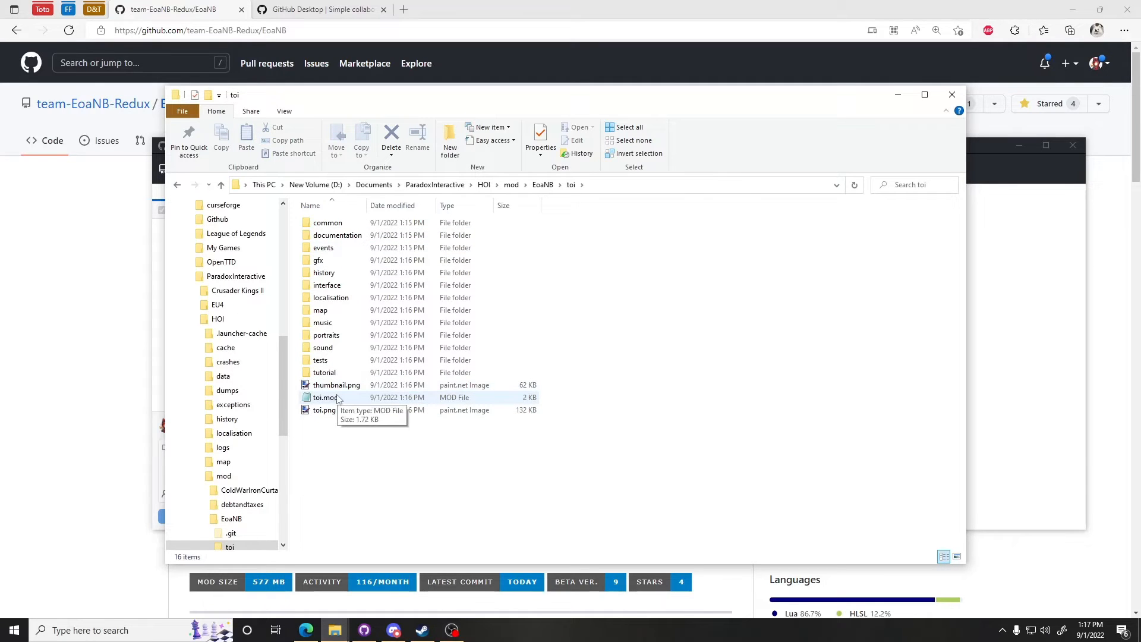
right_click(423, 450)
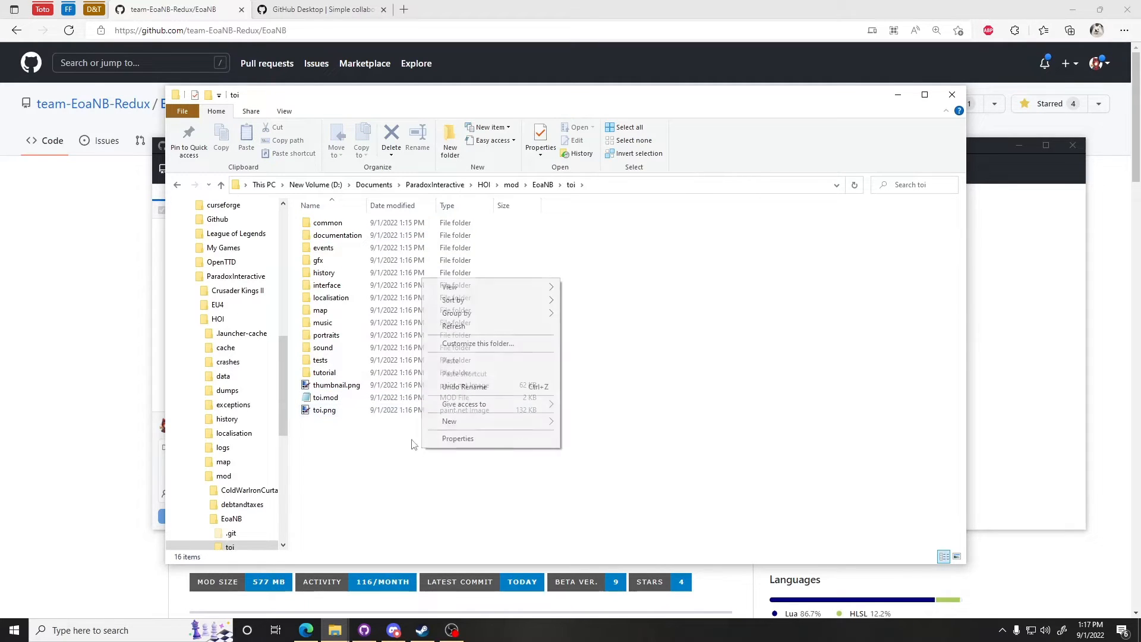
mouse_move(490, 306)
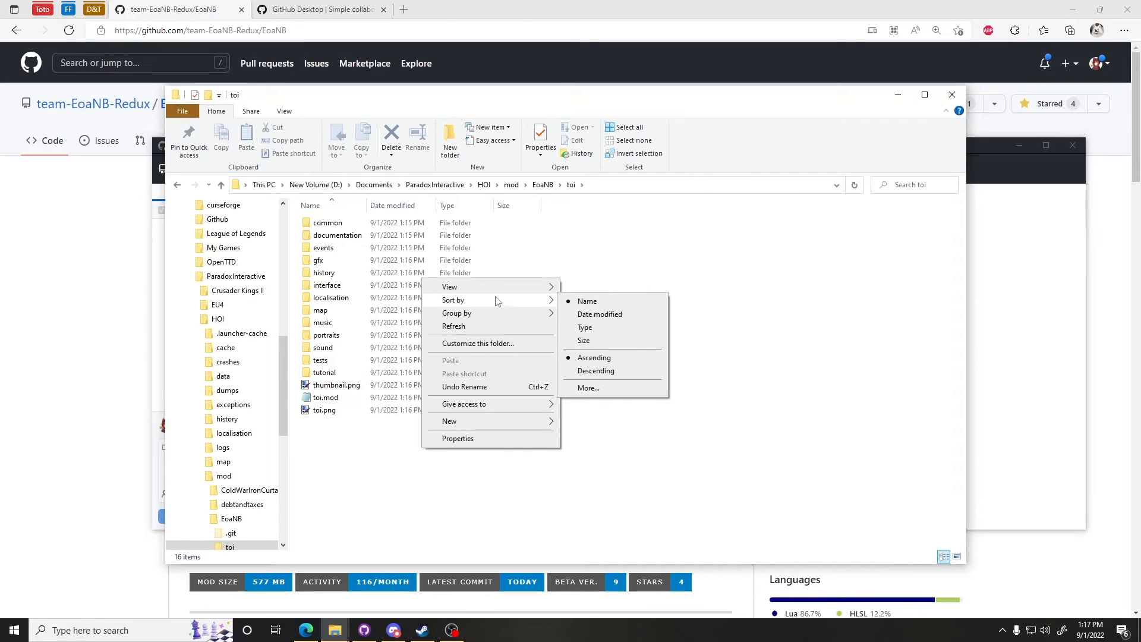
mouse_move(515, 291)
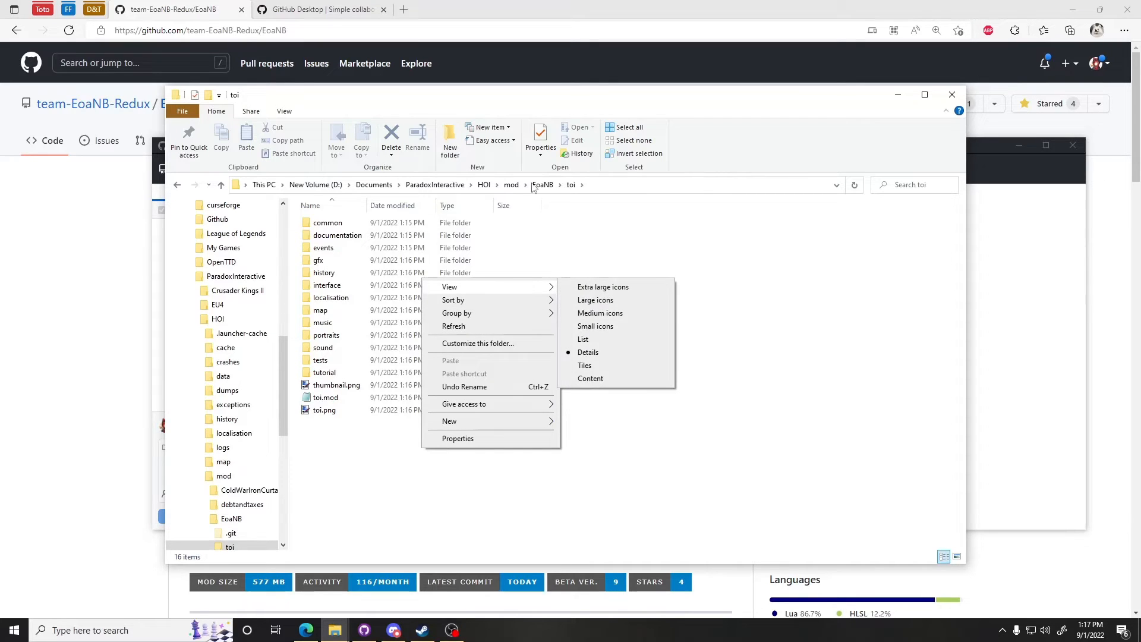
Step: Turn off file name extensions in the folder view and widen the Name column
click(289, 119)
click(285, 114)
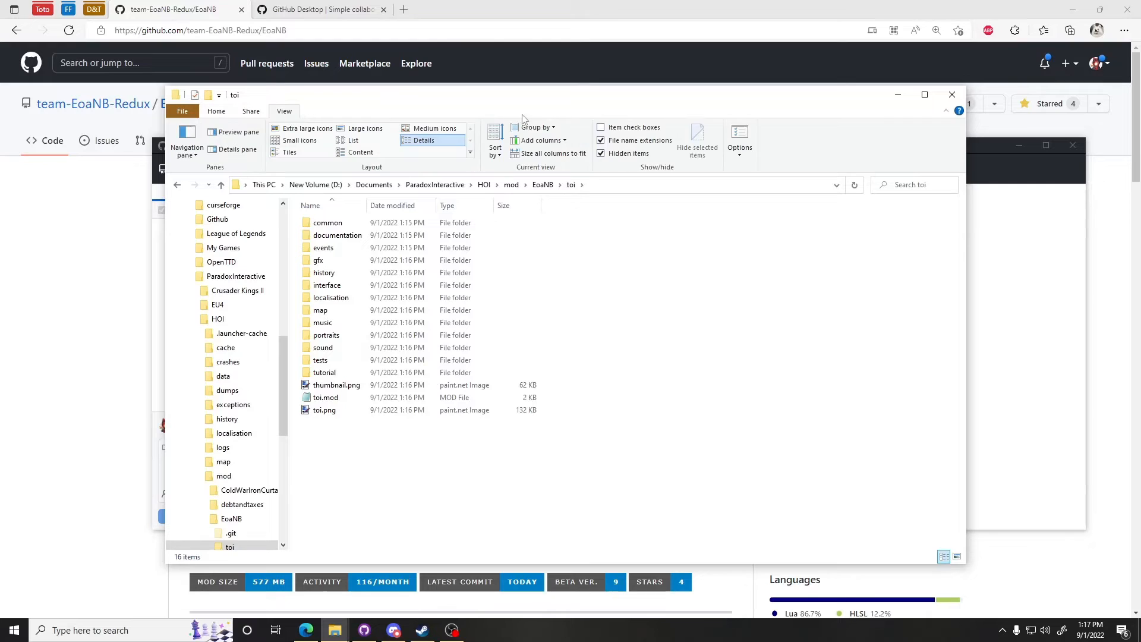
click(652, 145)
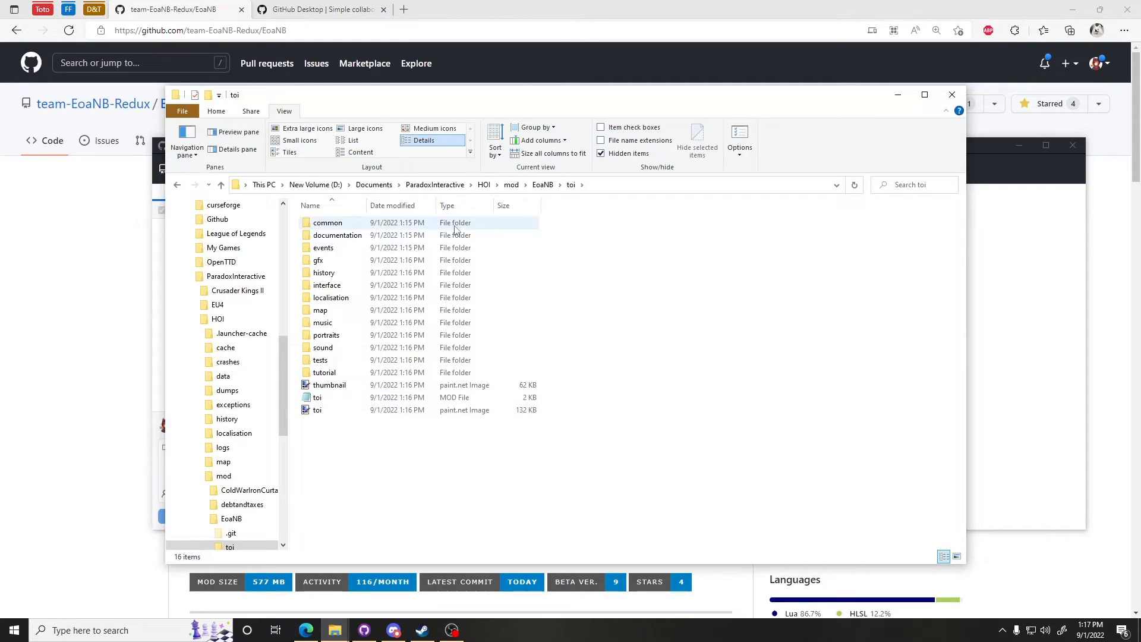
drag(370, 206, 424, 207)
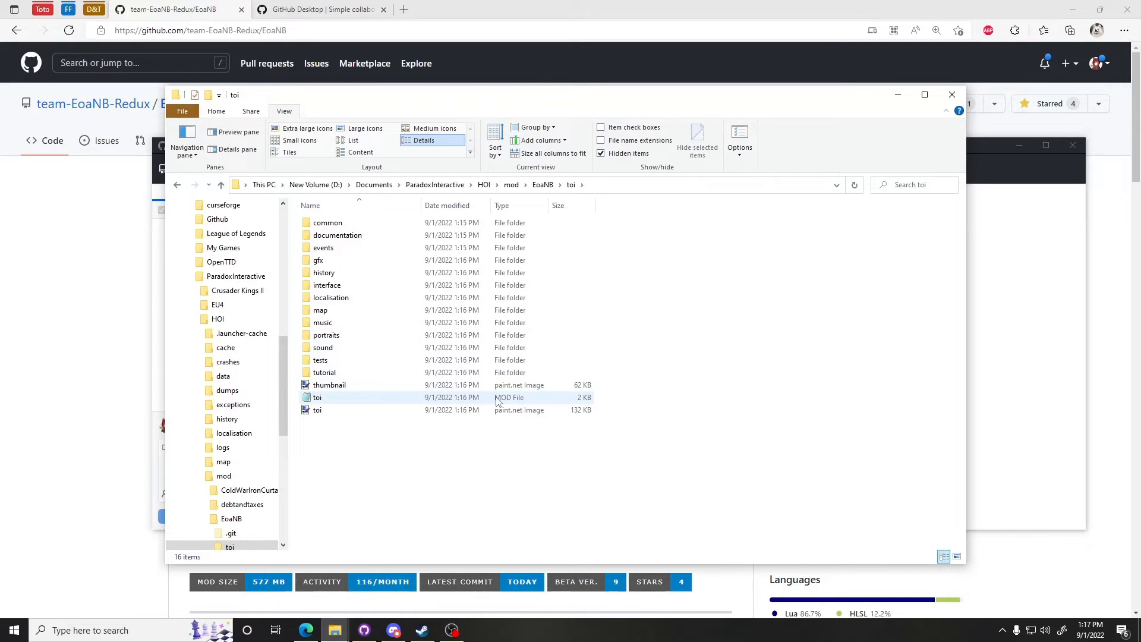
Step: Open toi.mod with Notepad, making Notepad the default app for .mod files
right_click(321, 402)
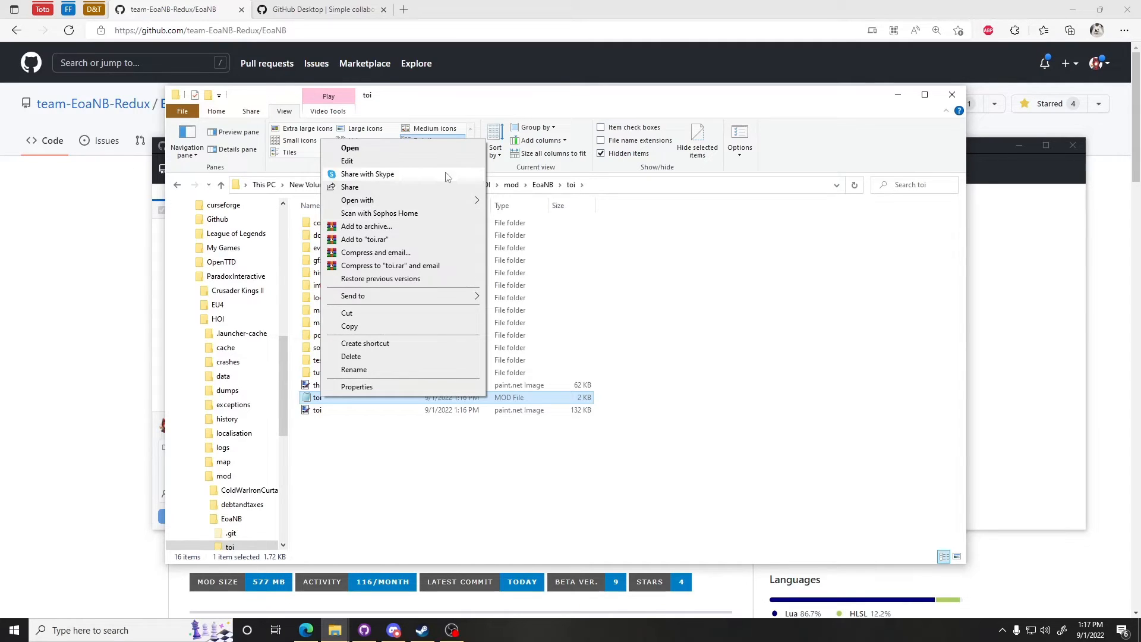
mouse_move(449, 204)
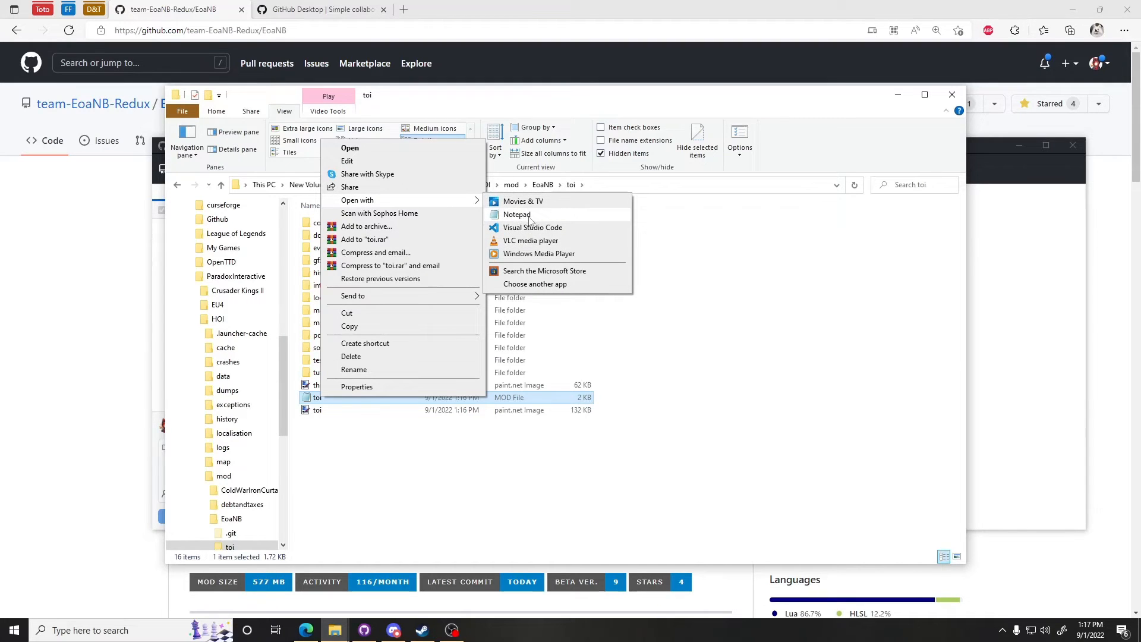
click(565, 289)
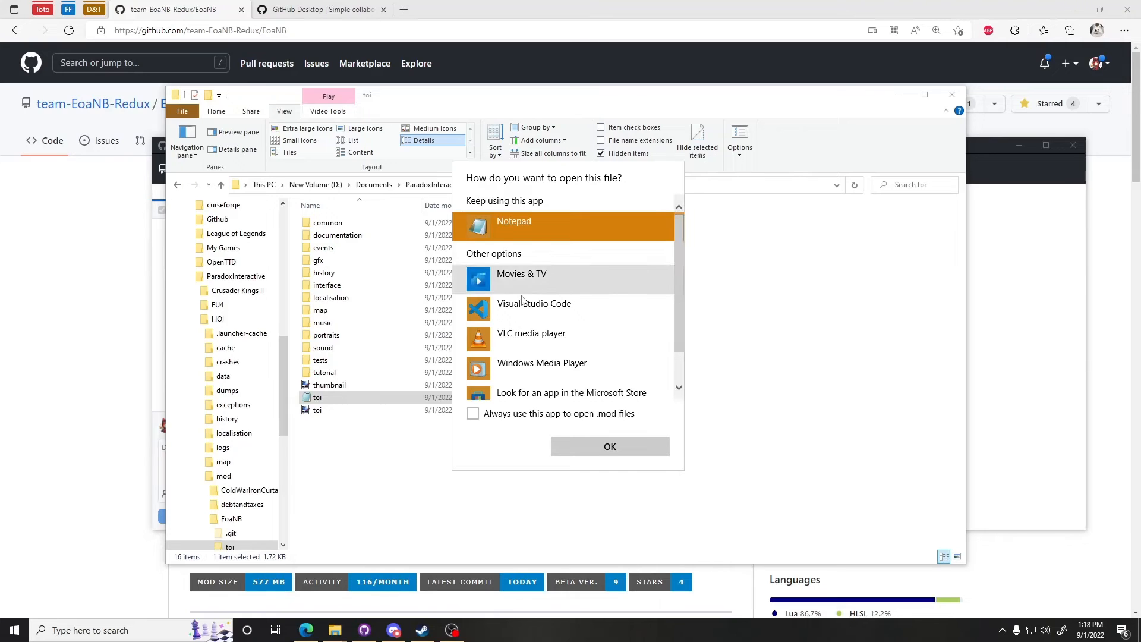
scroll(535, 333, down, 1)
click(508, 383)
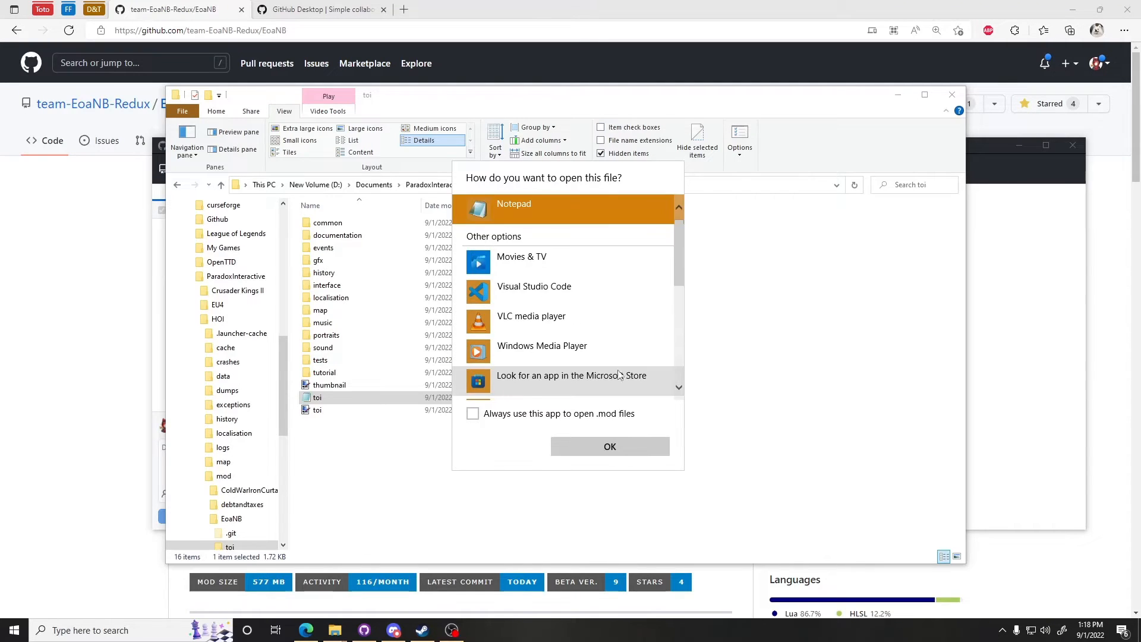
scroll(594, 359, down, 3)
scroll(562, 356, down, 3)
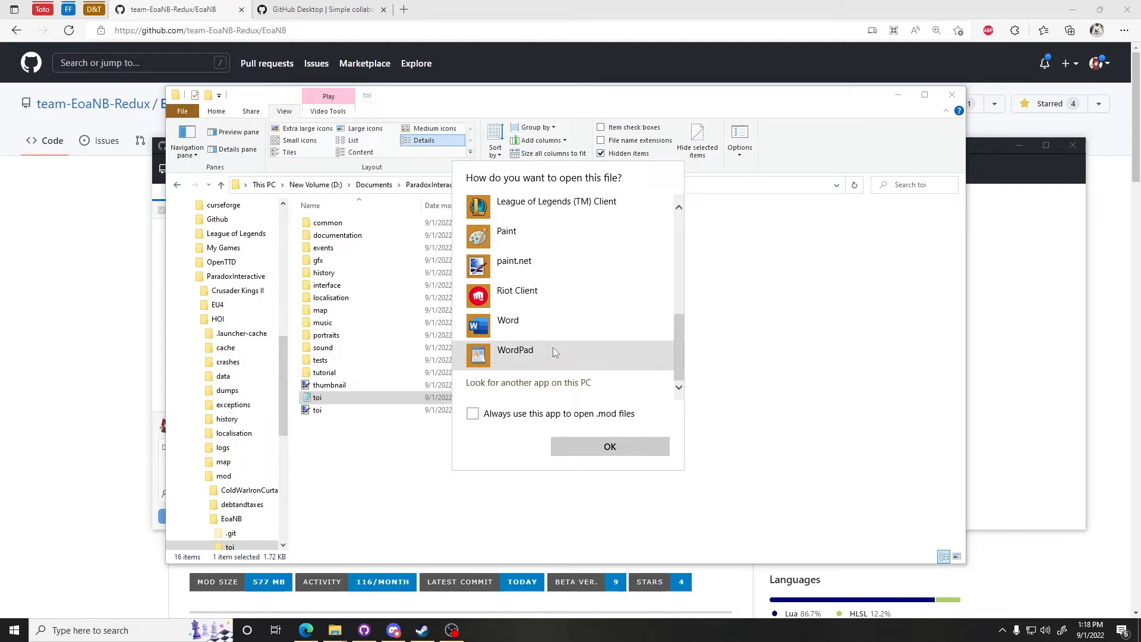
scroll(546, 350, up, 5)
scroll(549, 352, up, 2)
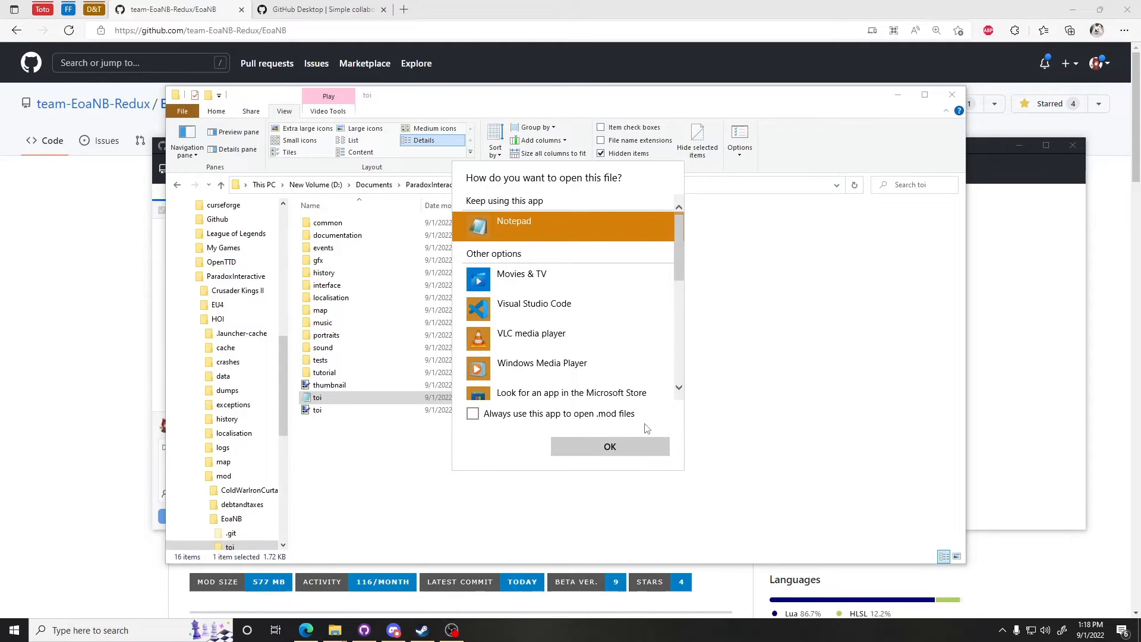
click(542, 417)
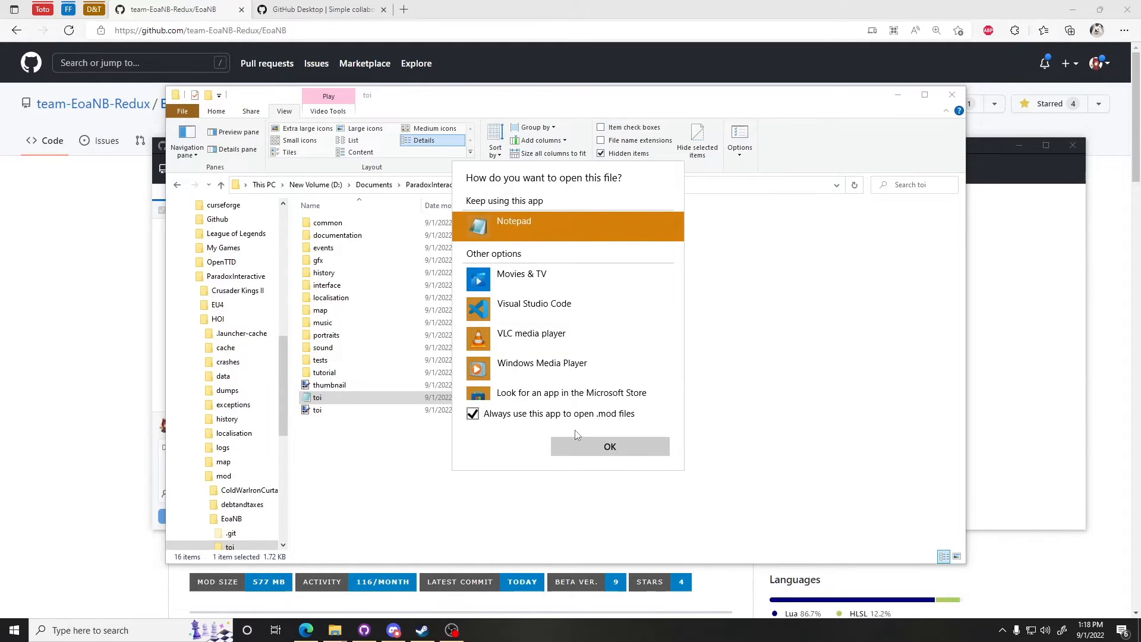
click(606, 447)
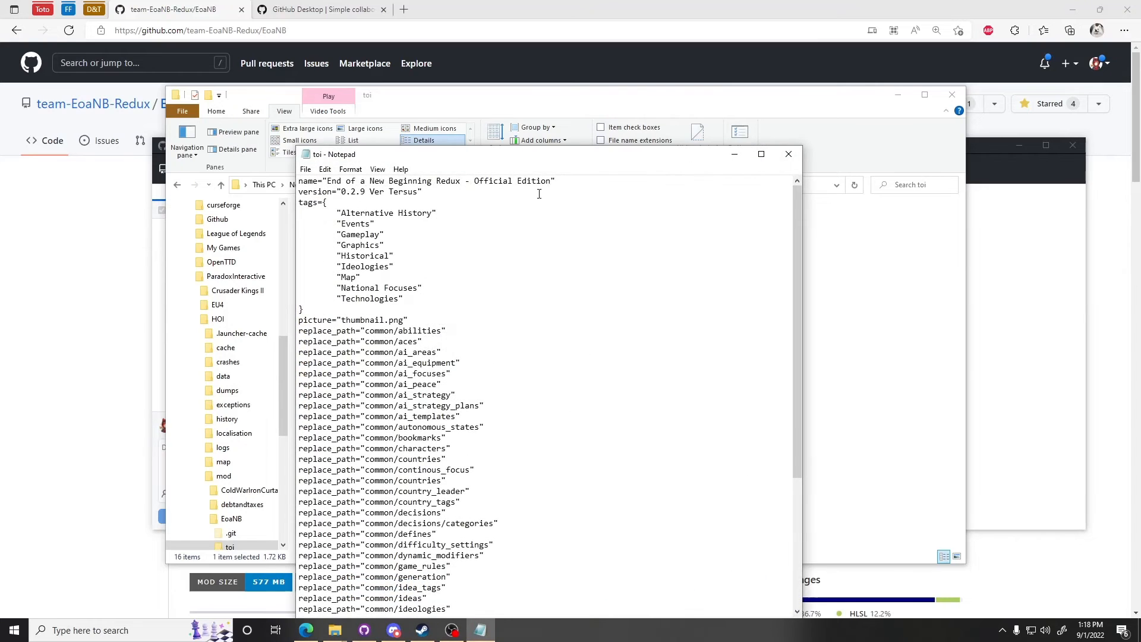
Step: Read through the toi.mod descriptor contents in Notepad, then close Notepad
drag(545, 156, 721, 58)
scroll(721, 262, down, 6)
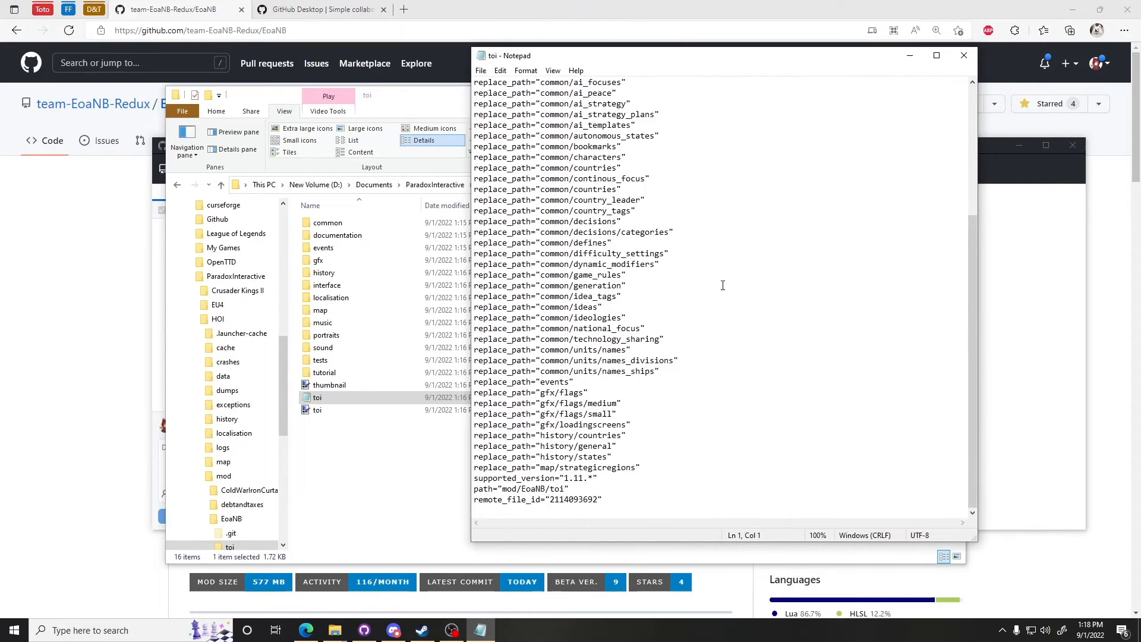
scroll(674, 297, up, 6)
drag(475, 83, 726, 512)
click(718, 497)
scroll(718, 496, up, 6)
scroll(652, 312, down, 6)
scroll(632, 247, up, 6)
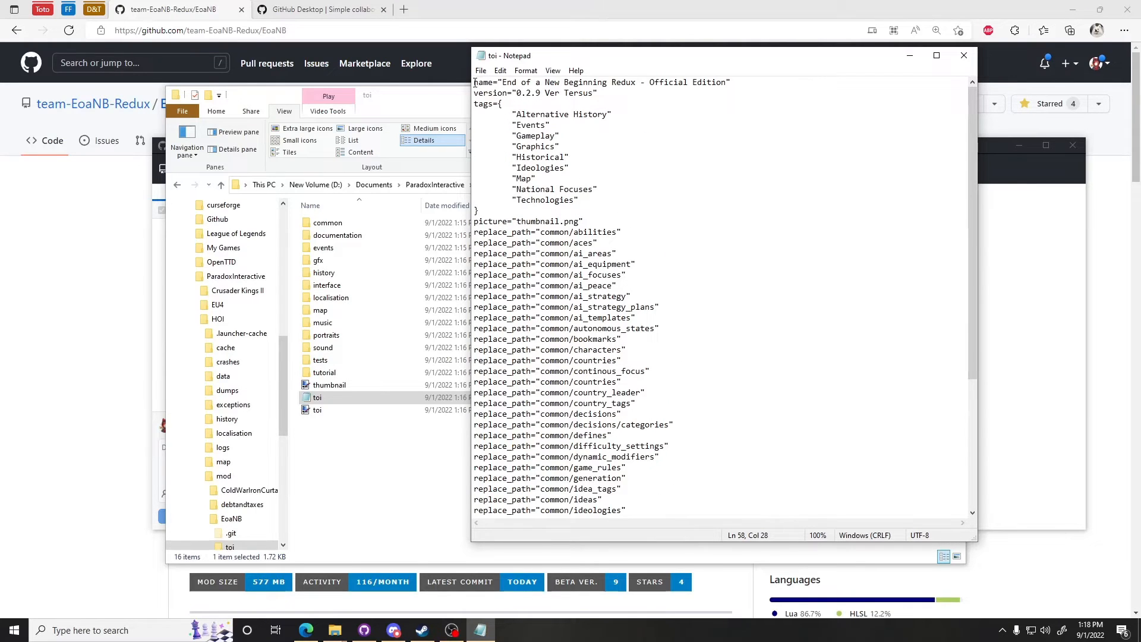
drag(474, 82, 737, 414)
click(734, 414)
scroll(730, 423, down, 6)
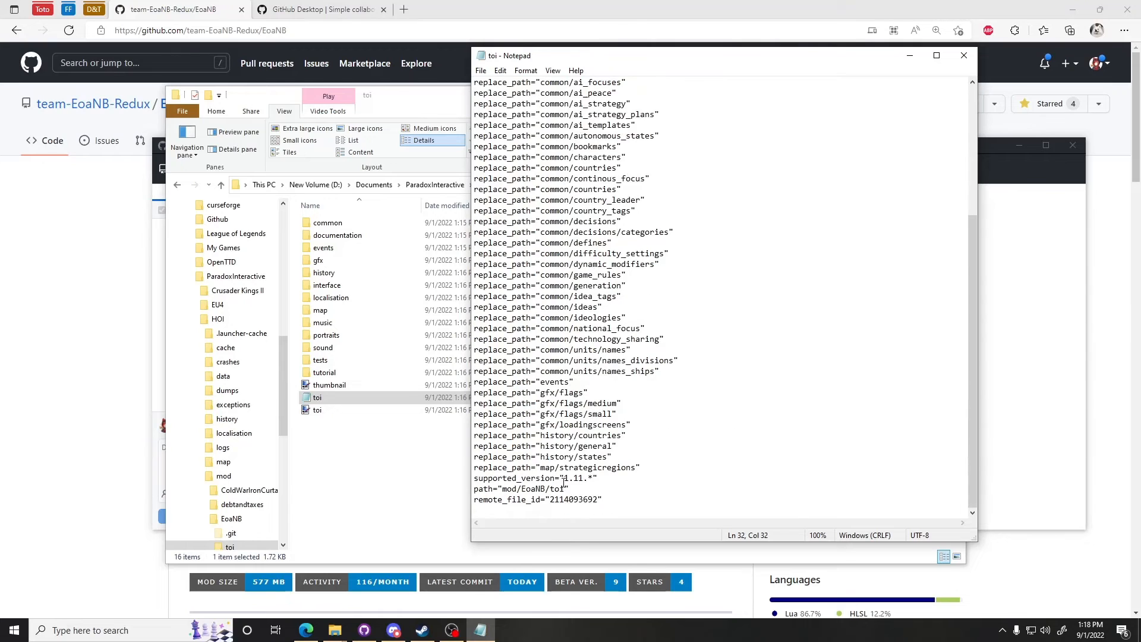
drag(566, 489, 503, 490)
drag(631, 58, 715, 85)
click(740, 441)
scroll(742, 430, up, 6)
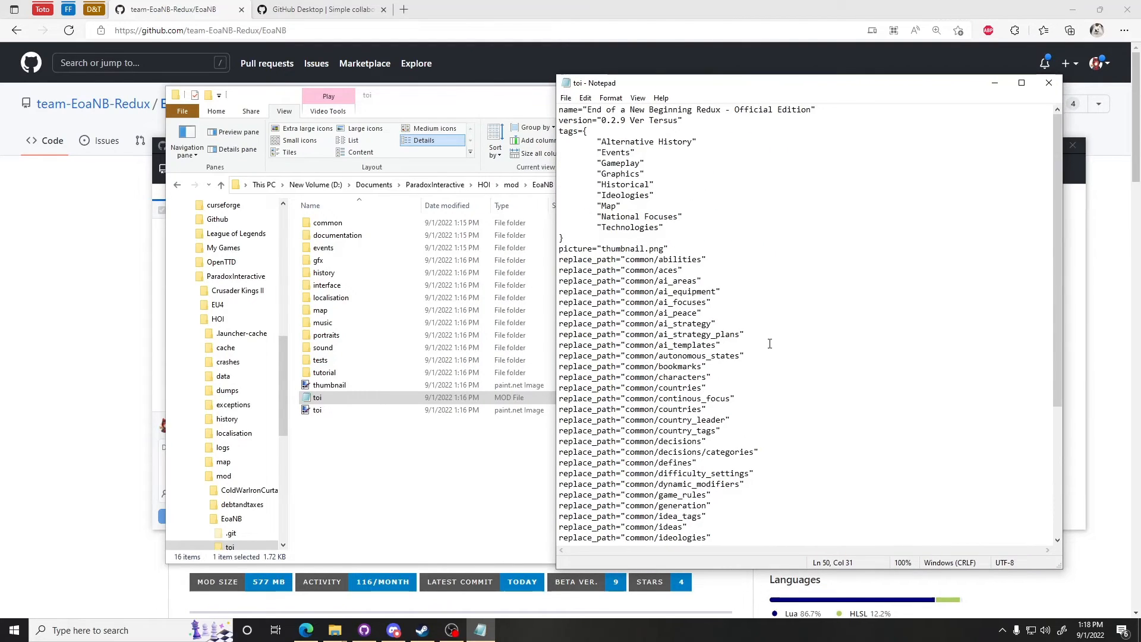
click(1057, 83)
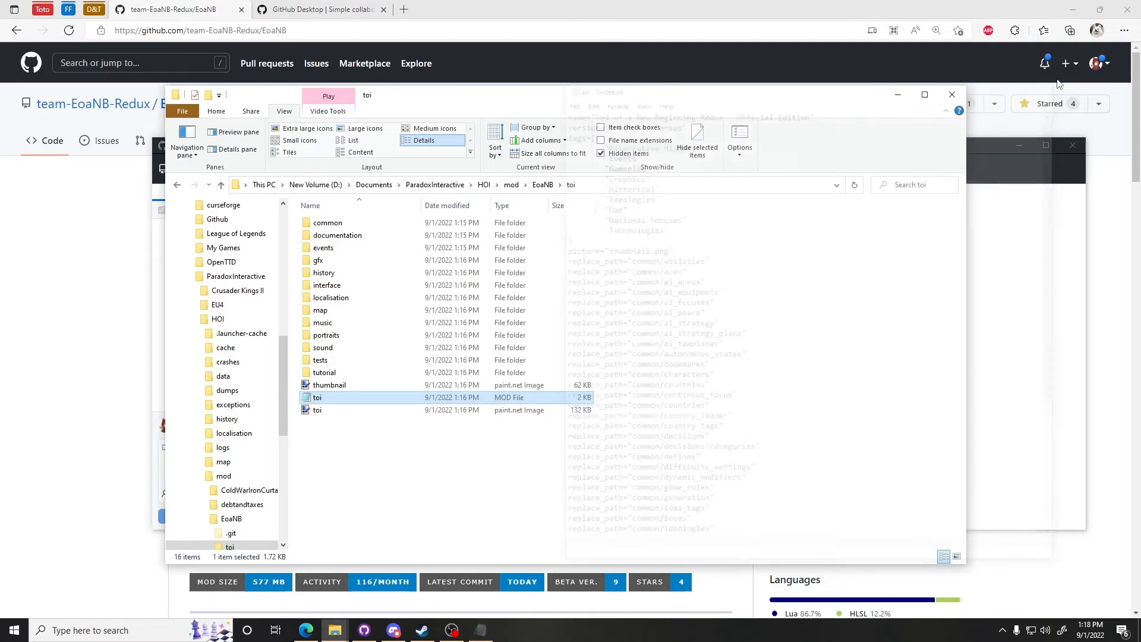
Step: Reopen toi.mod and examine its path line near the end, then close Notepad
double_click(422, 397)
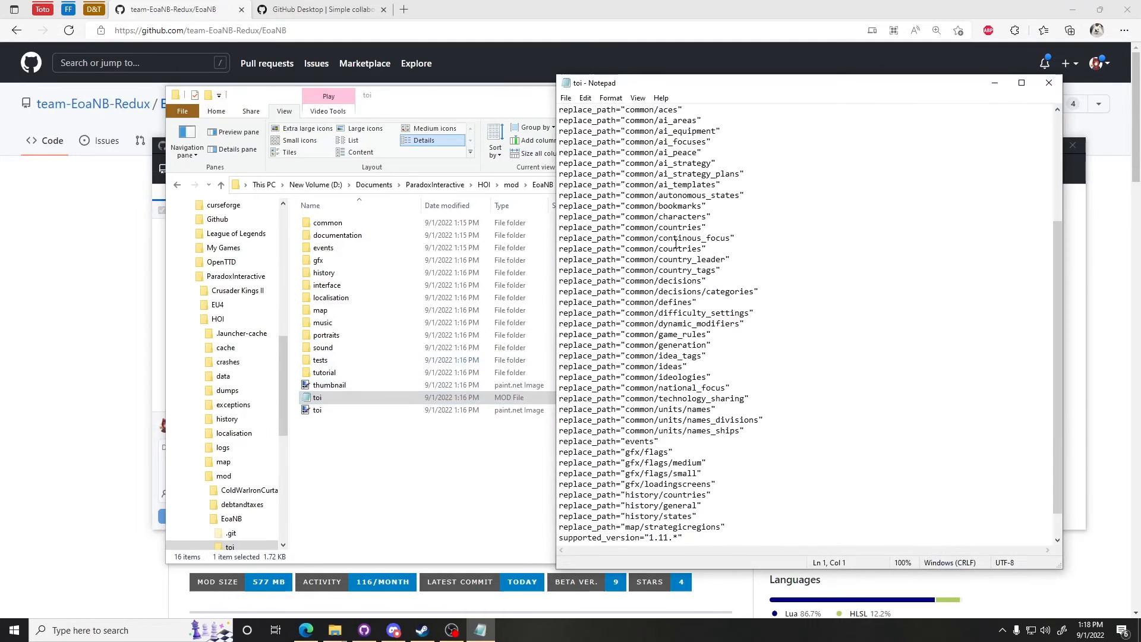
scroll(677, 241, up, 5)
drag(606, 111, 787, 111)
scroll(765, 325, down, 6)
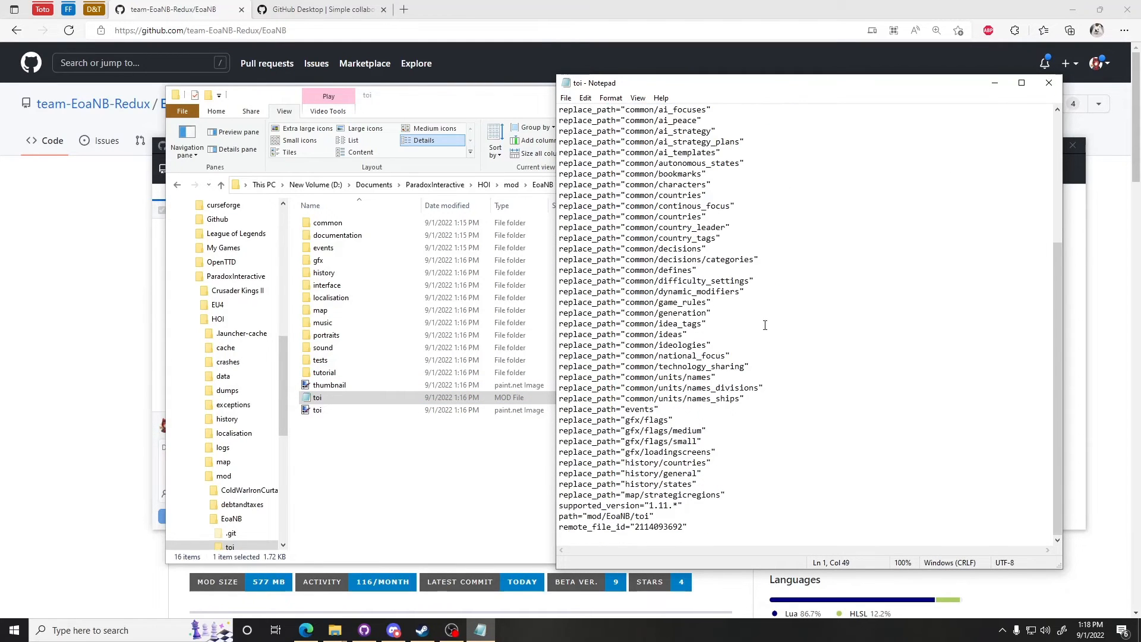
drag(683, 516, 558, 516)
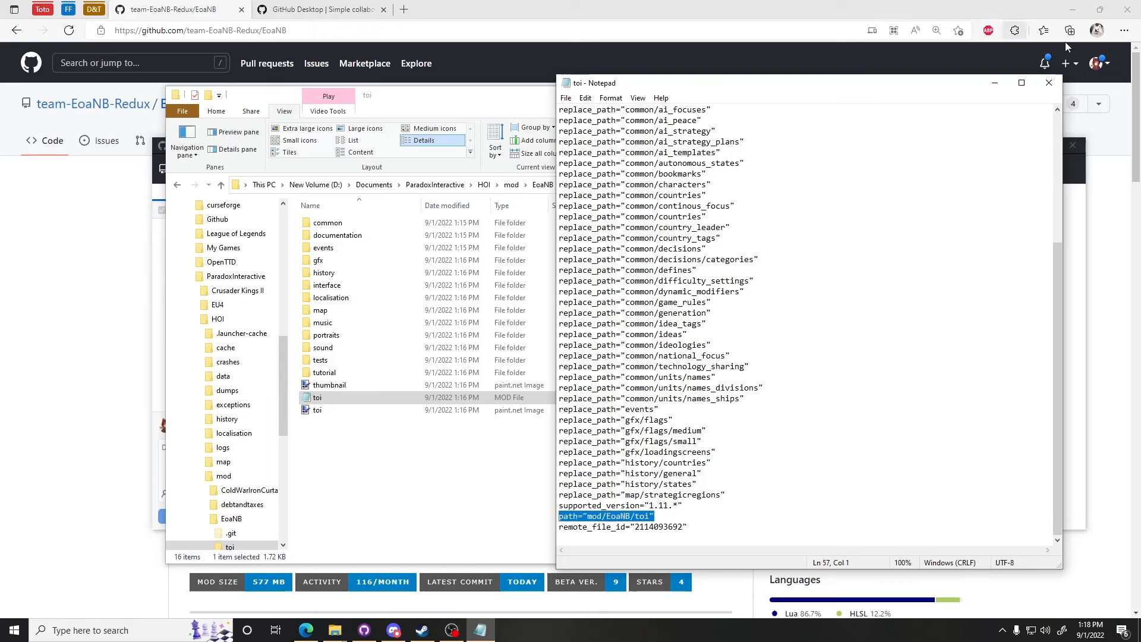
click(1049, 85)
Step: Copy toi.mod from the toi folder and paste it into the HOI mod folder
right_click(383, 401)
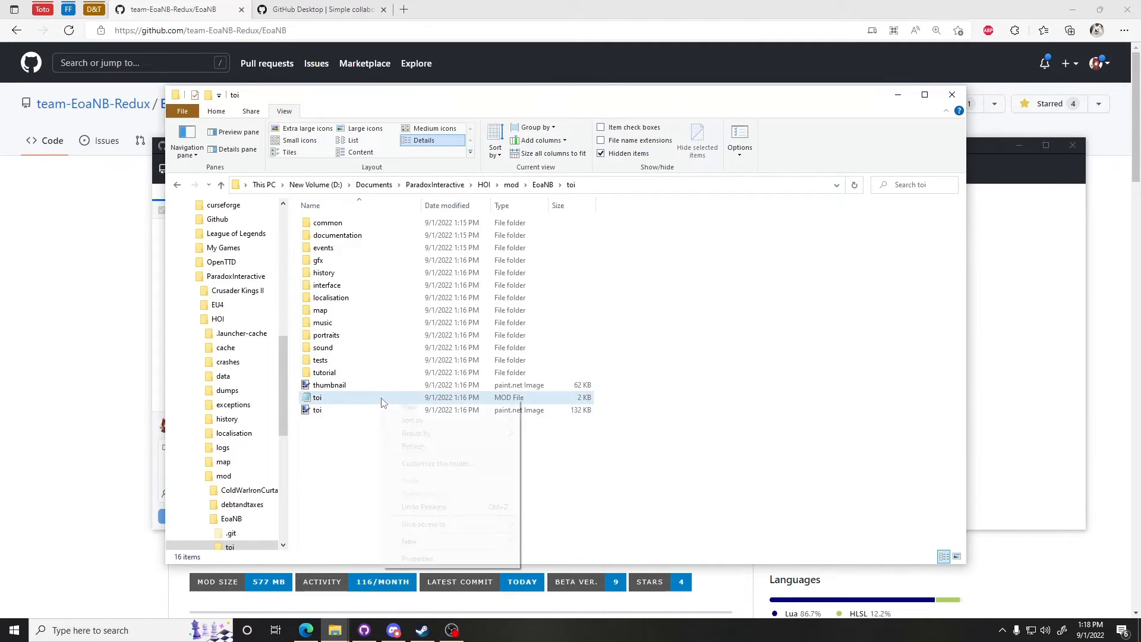
click(350, 398)
right_click(349, 398)
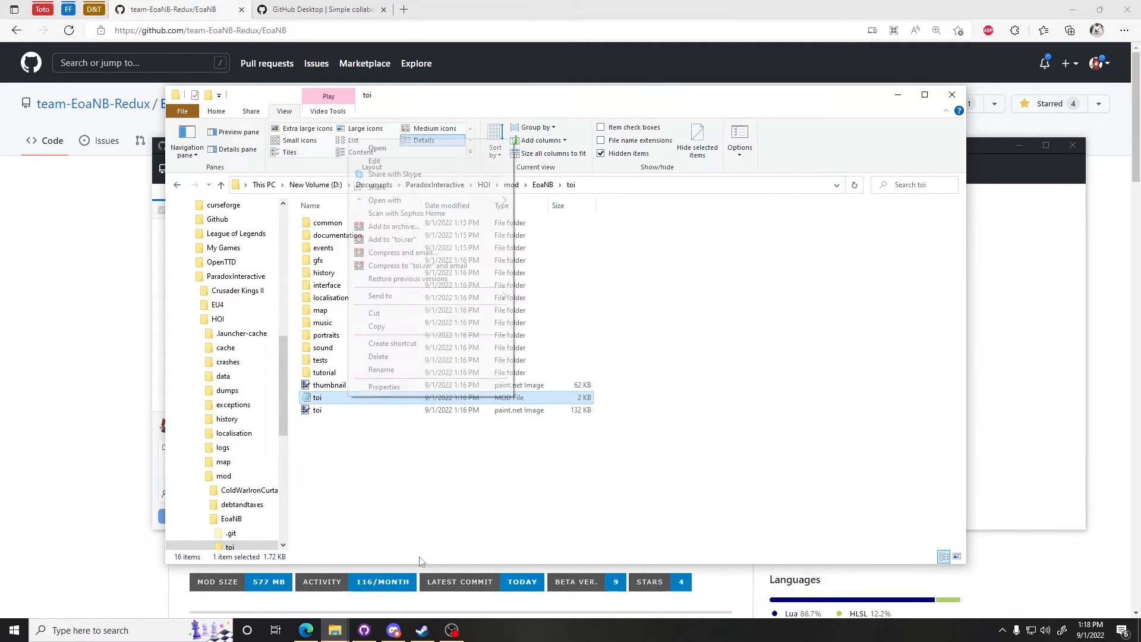
click(375, 327)
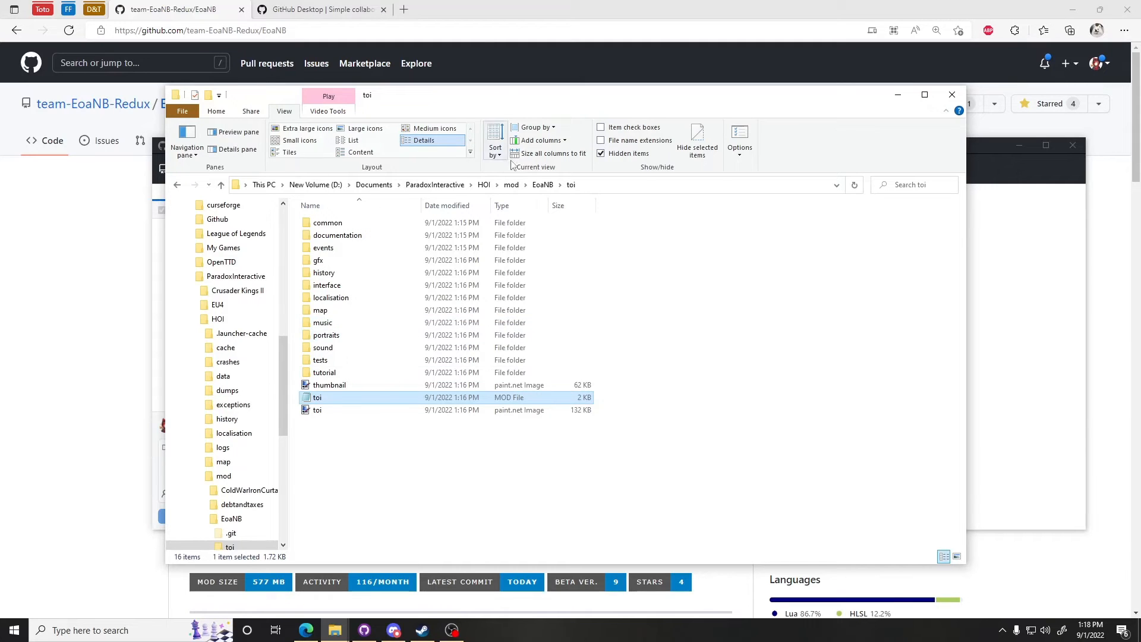
click(511, 184)
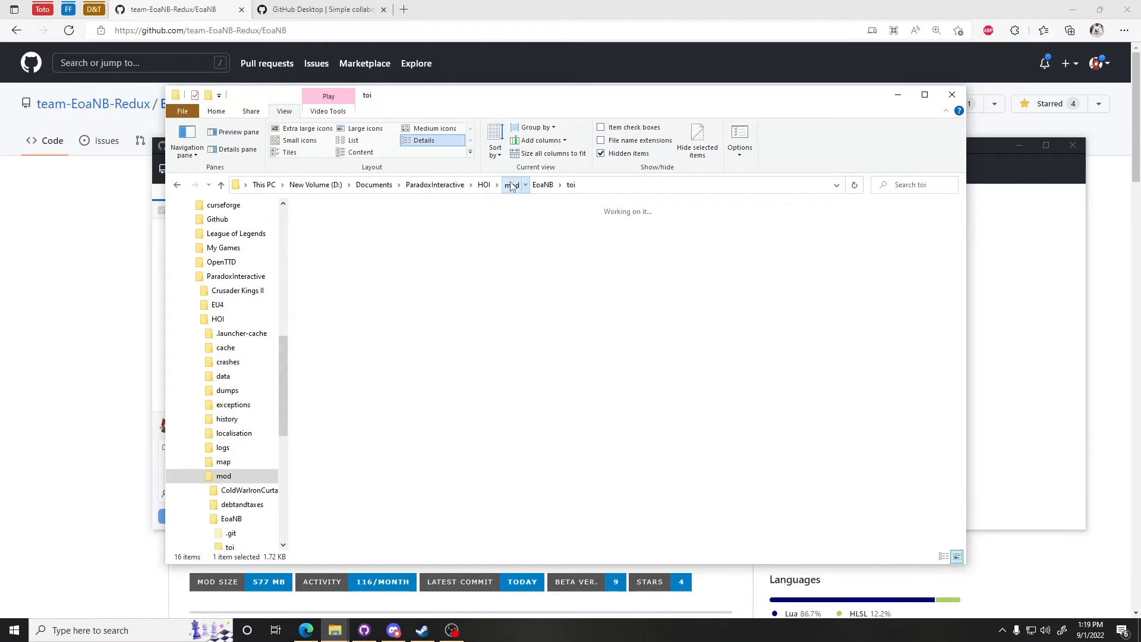
key(alt+Left)
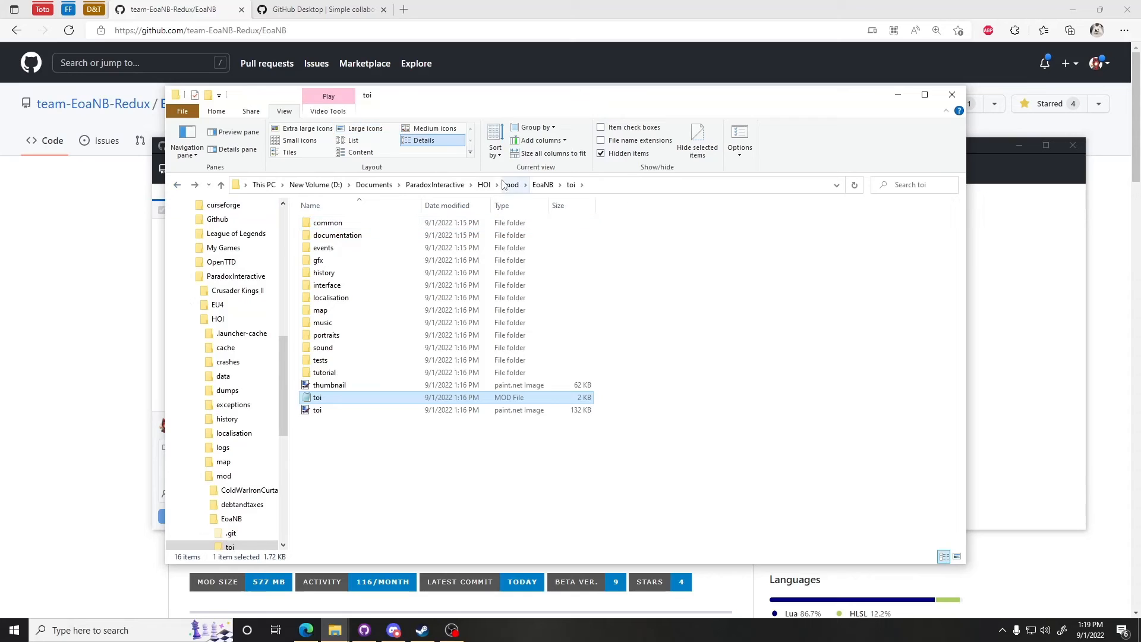
click(511, 185)
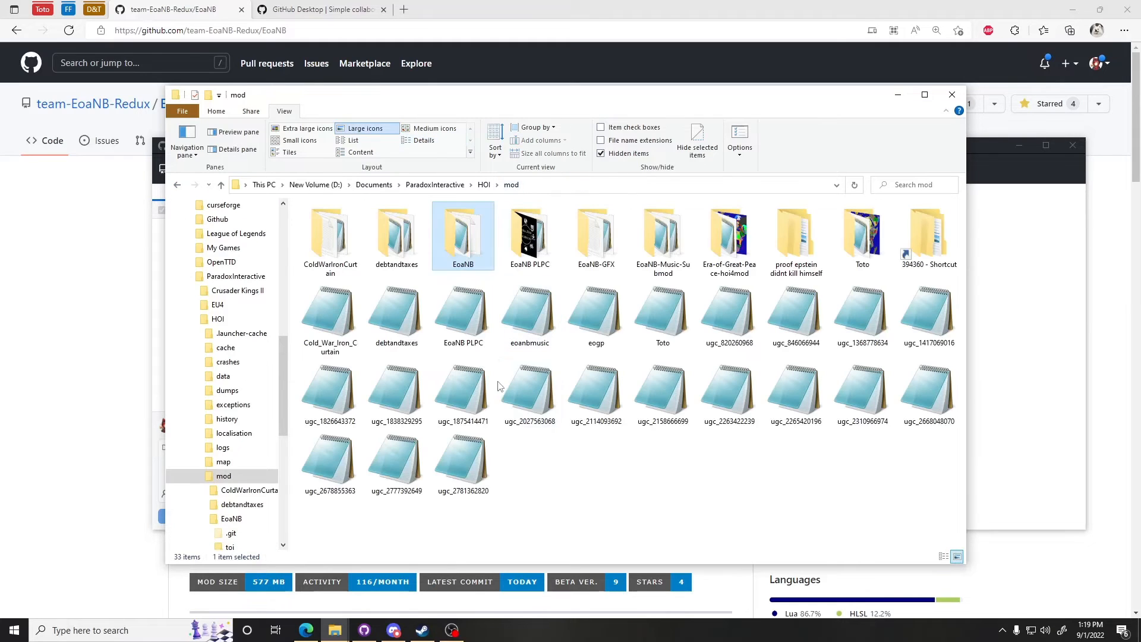
key(ctrl+v)
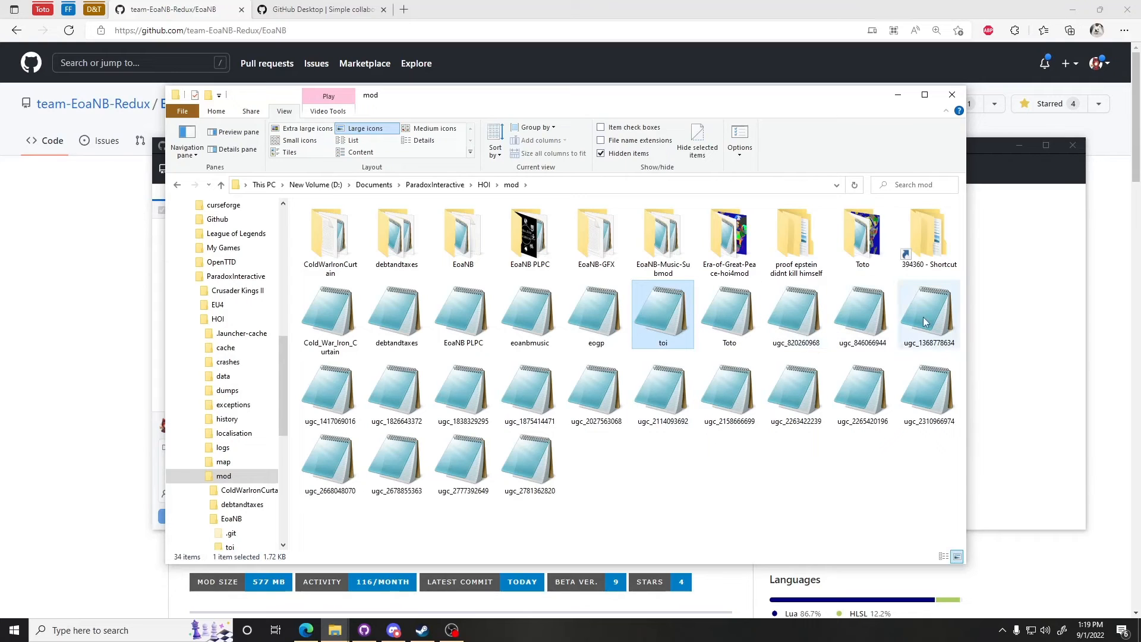
Step: Open the pasted toi.mod in the mod folder to check it, close it, and return to the EoaNB folder
double_click(680, 302)
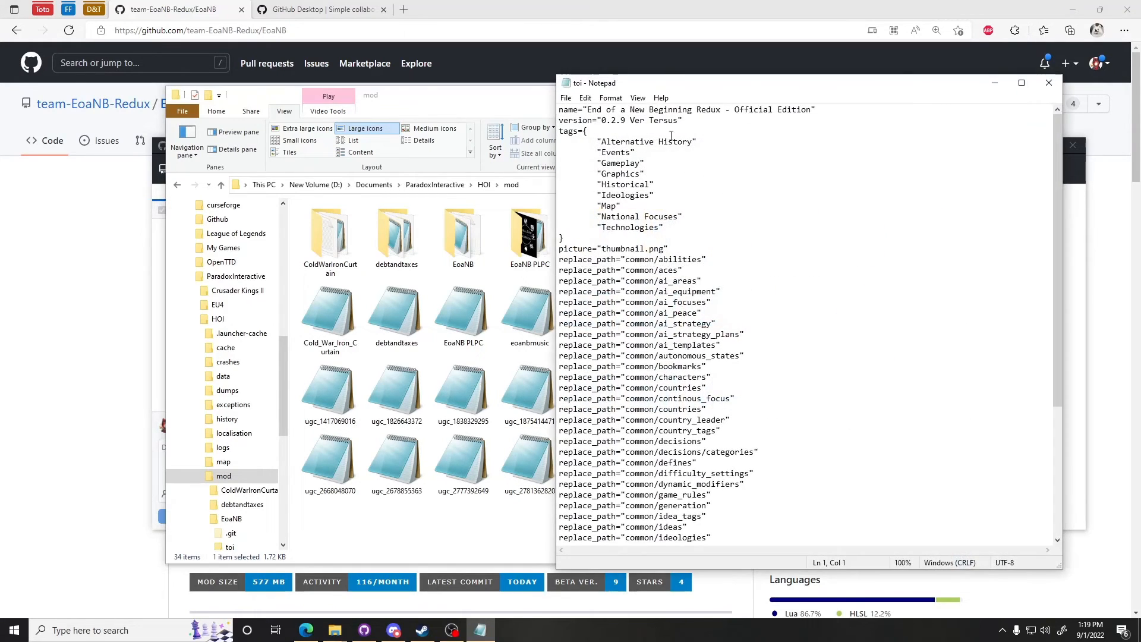
drag(665, 84, 547, 438)
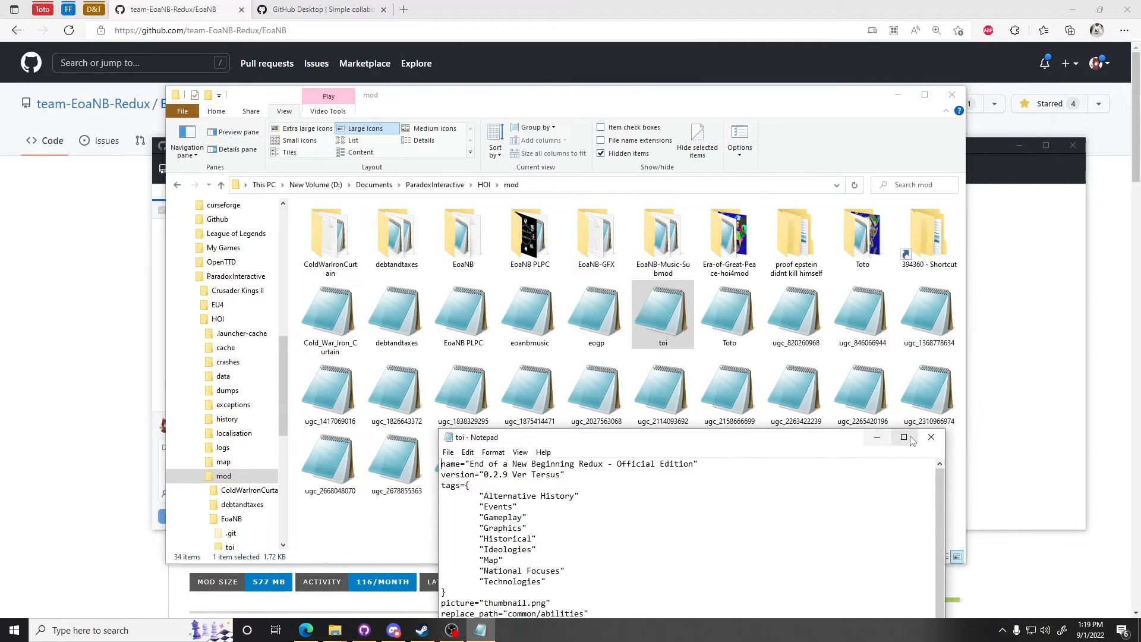
drag(742, 447, 736, 489)
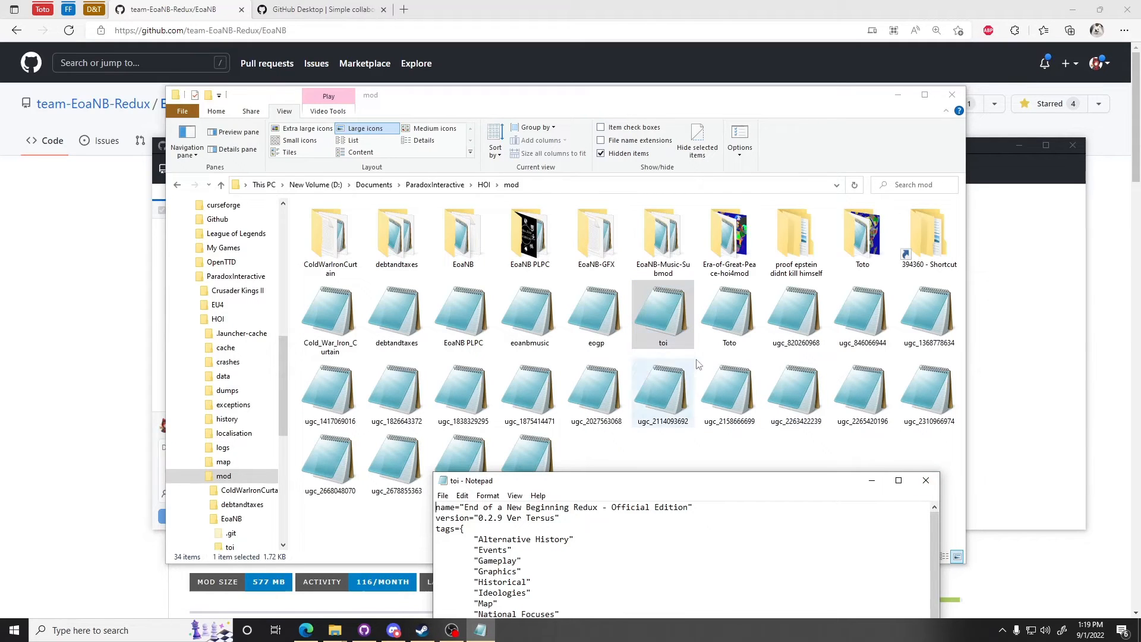
click(925, 480)
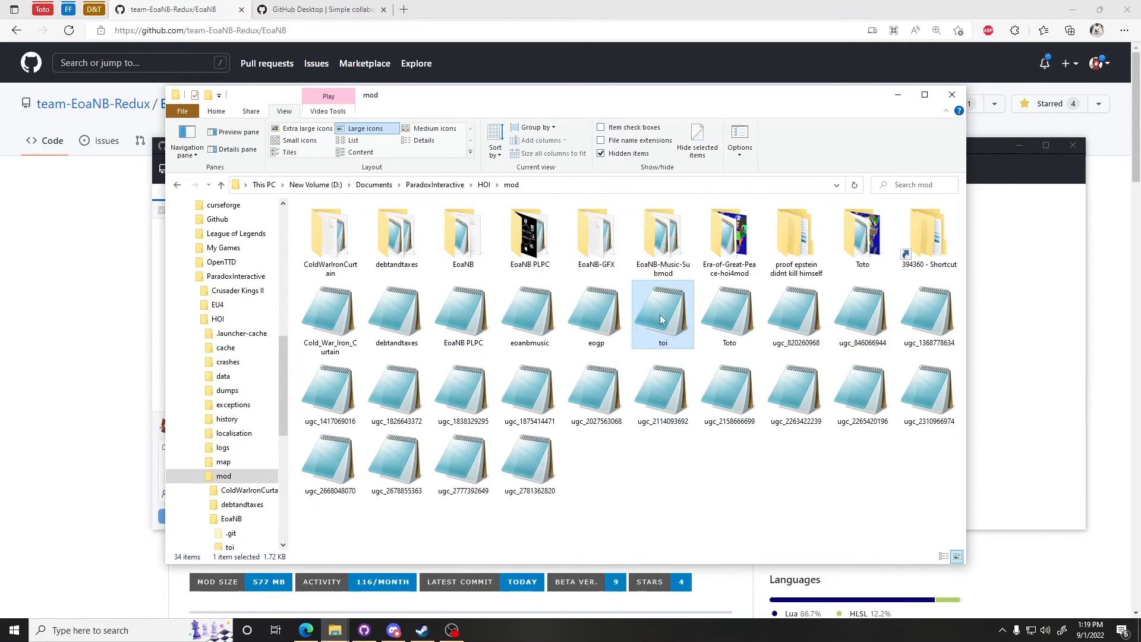
double_click(467, 241)
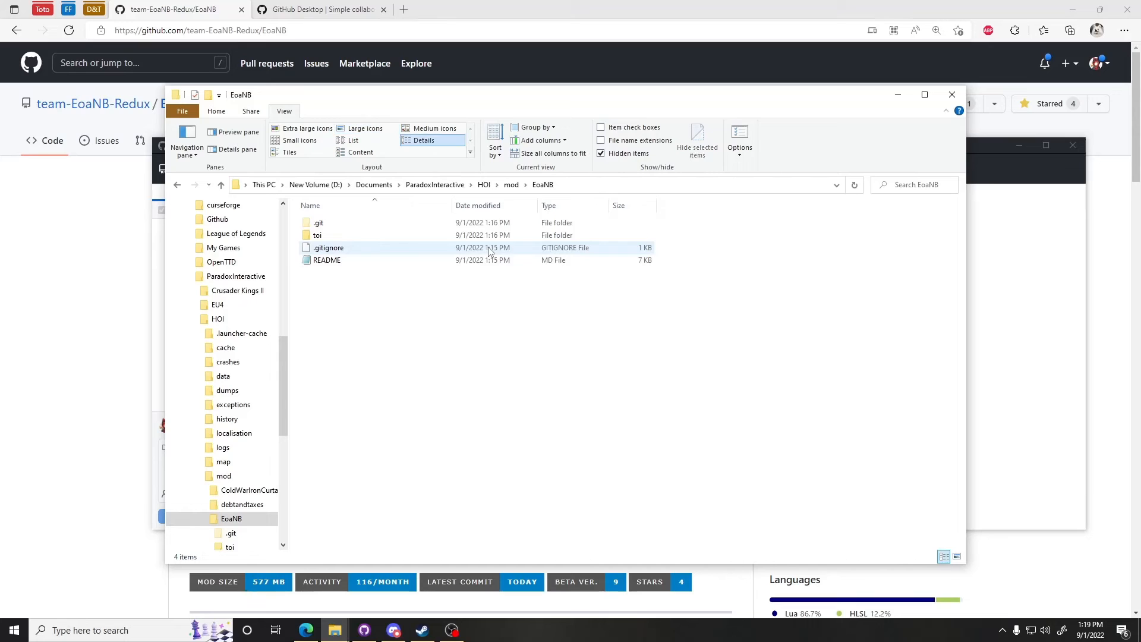
Step: Open toi.mod inside the EoaNB toi folder and examine its supported version and path lines, then close it
double_click(407, 234)
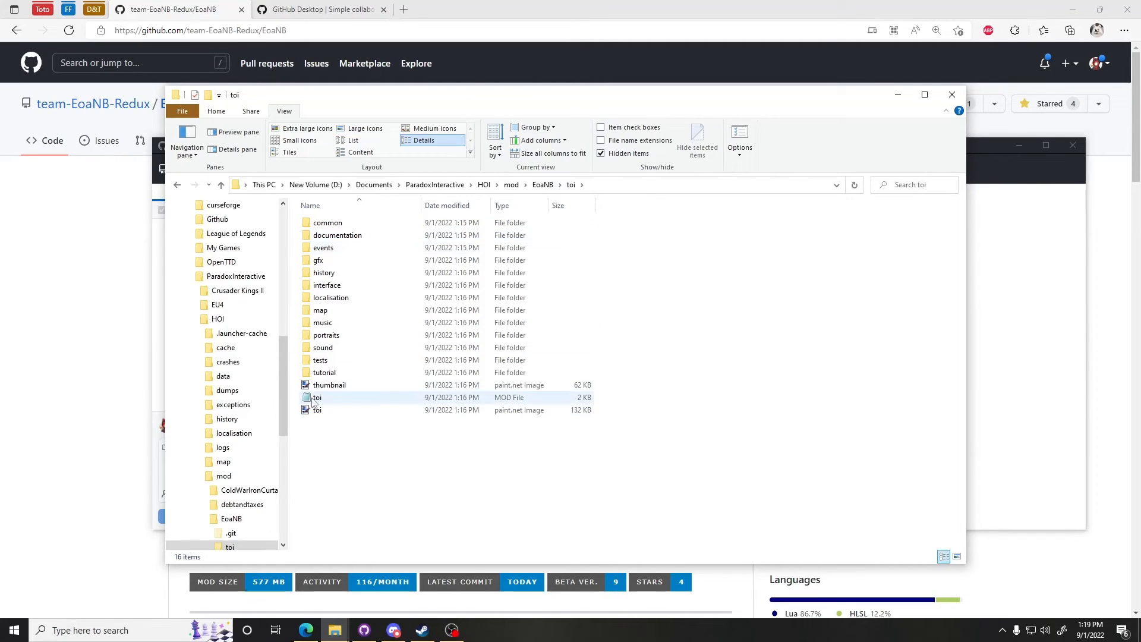
double_click(376, 401)
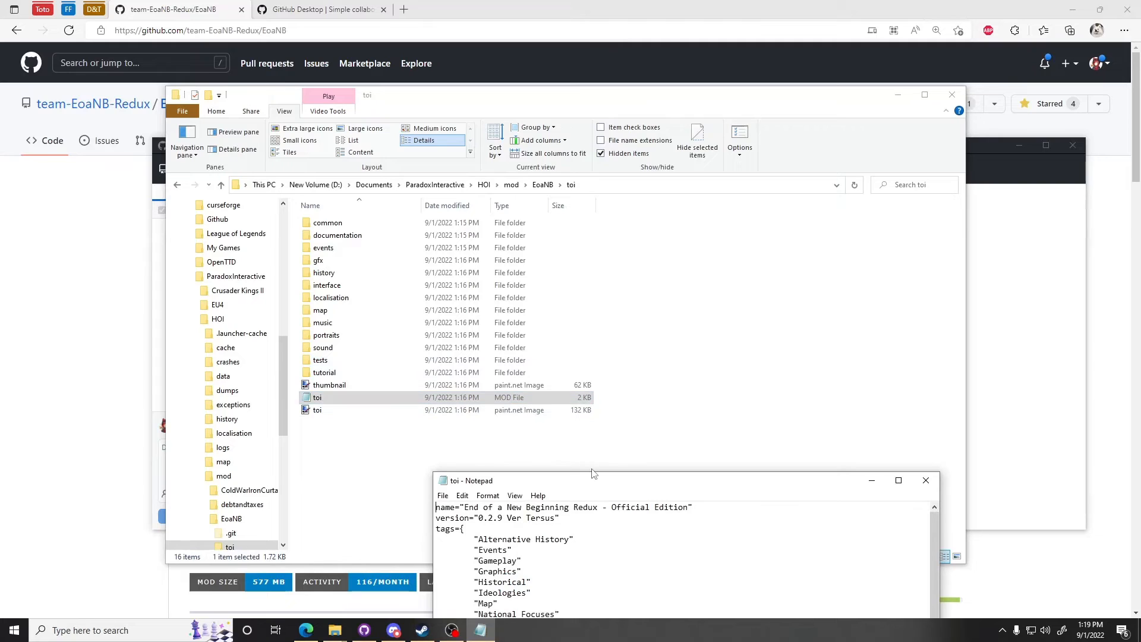
drag(602, 479, 571, 173)
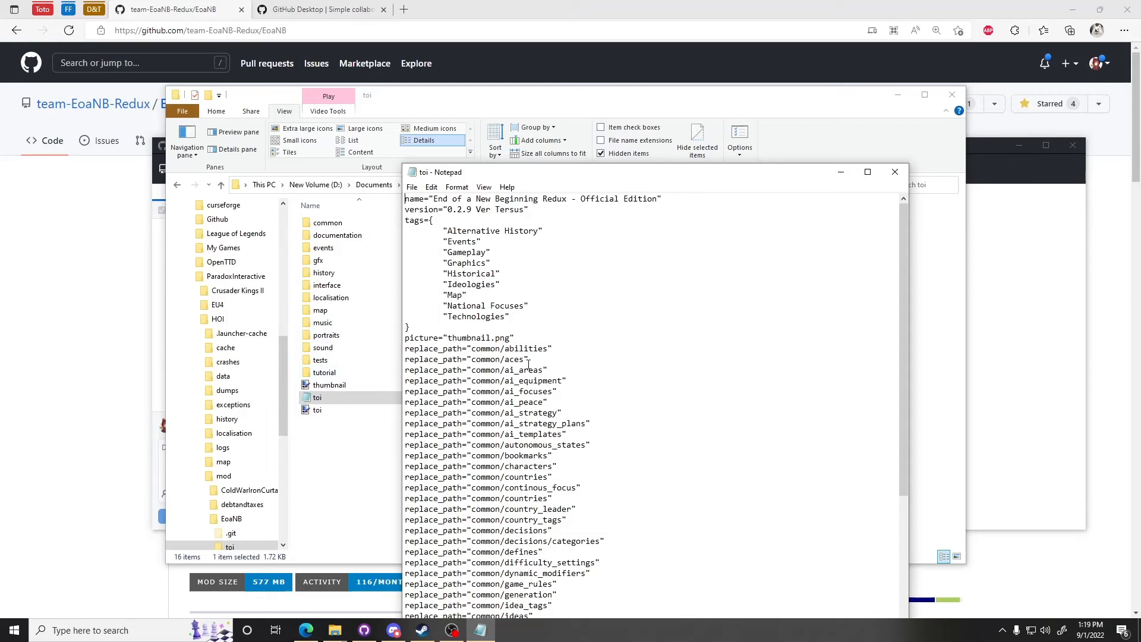
scroll(529, 365, down, 6)
drag(585, 183, 602, 32)
click(521, 446)
drag(521, 446, 420, 444)
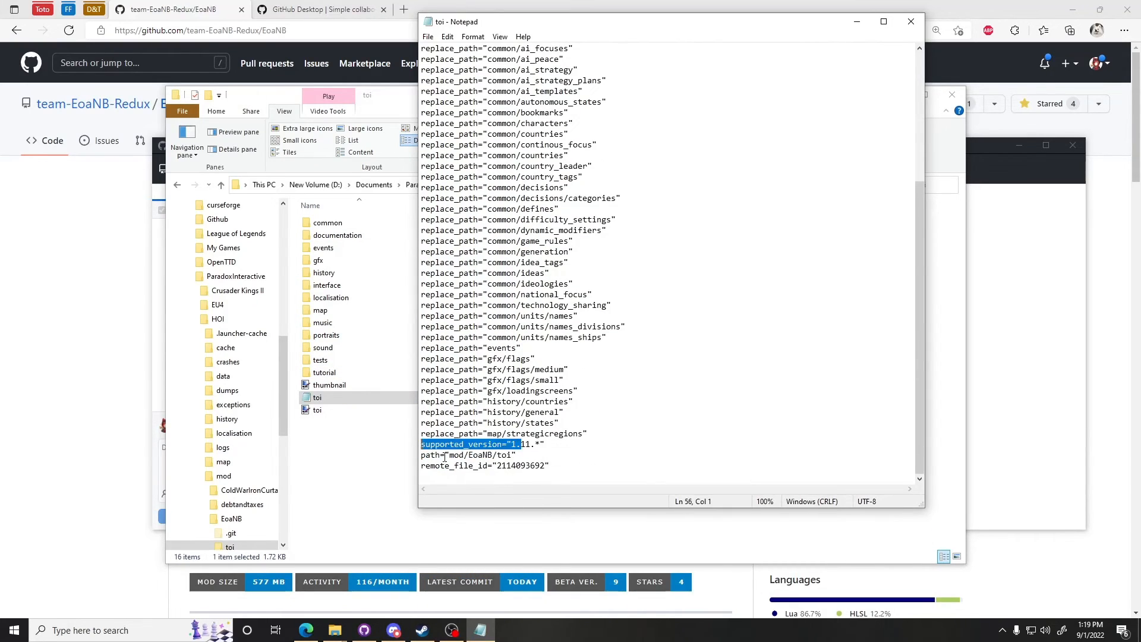
click(454, 465)
click(910, 22)
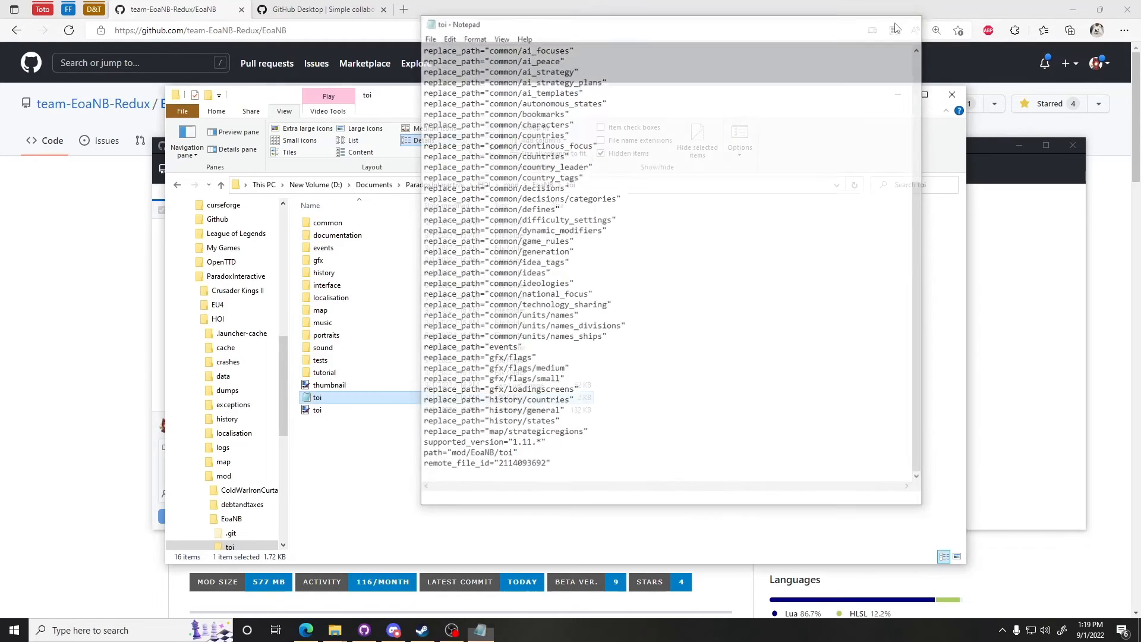
Step: Check the copied toi.mod in the HOI mod folder, then rename it to eoanbr
click(508, 185)
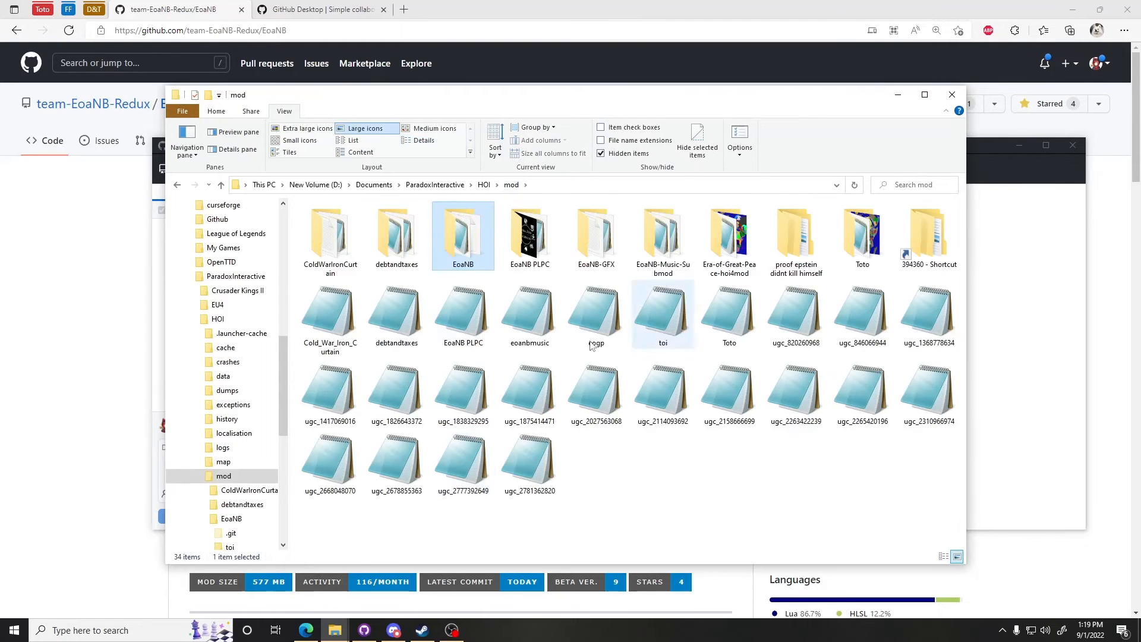
double_click(655, 323)
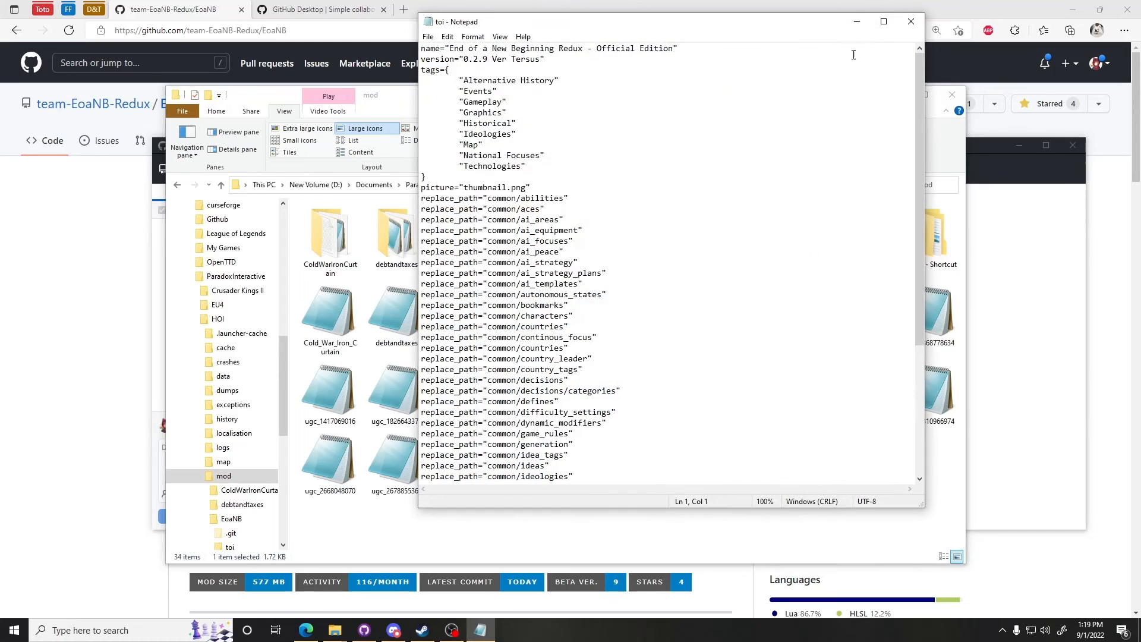
click(911, 22)
click(668, 340)
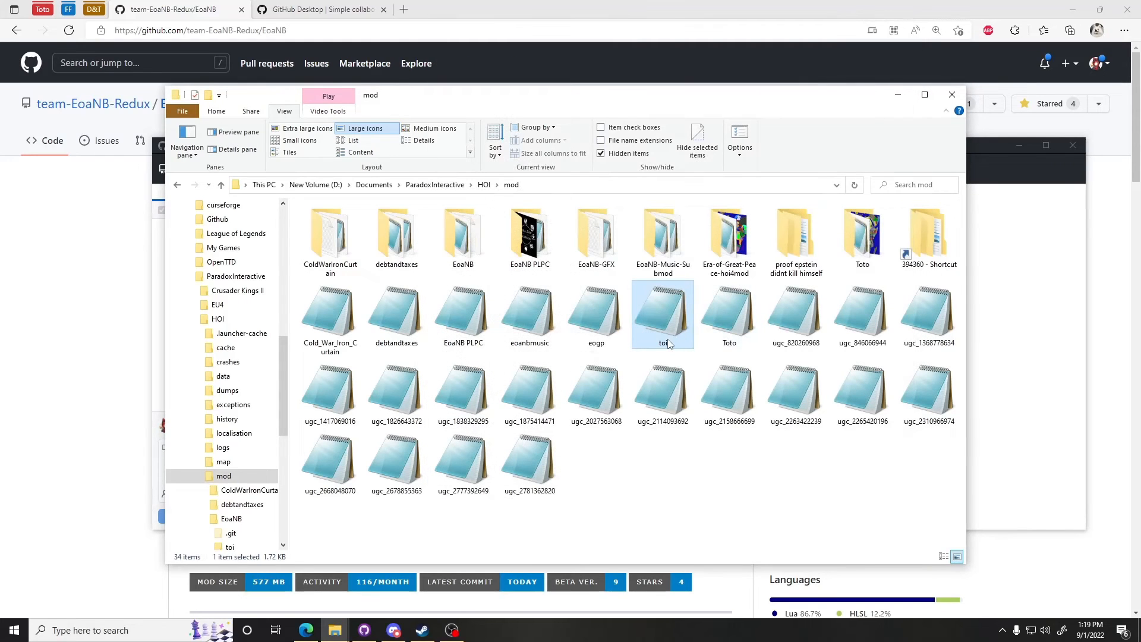
text(eoanbr)
key(Return)
click(748, 499)
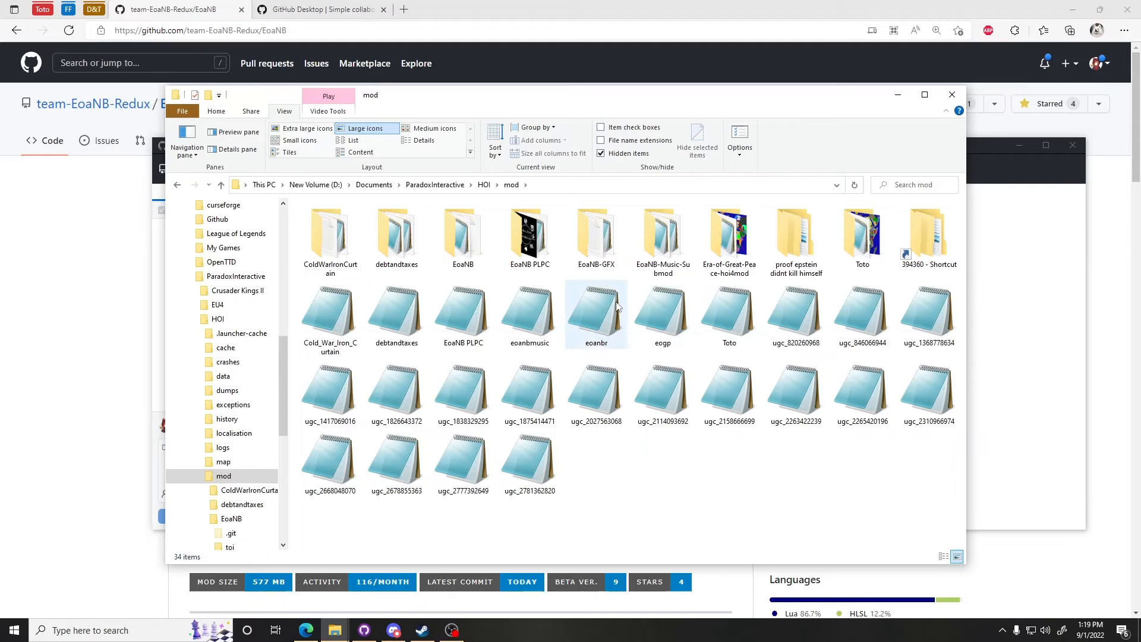
Step: Open eoanbr.mod to examine its path line, and browse back into the EoaNB toi folder
double_click(612, 344)
scroll(694, 154, down, 6)
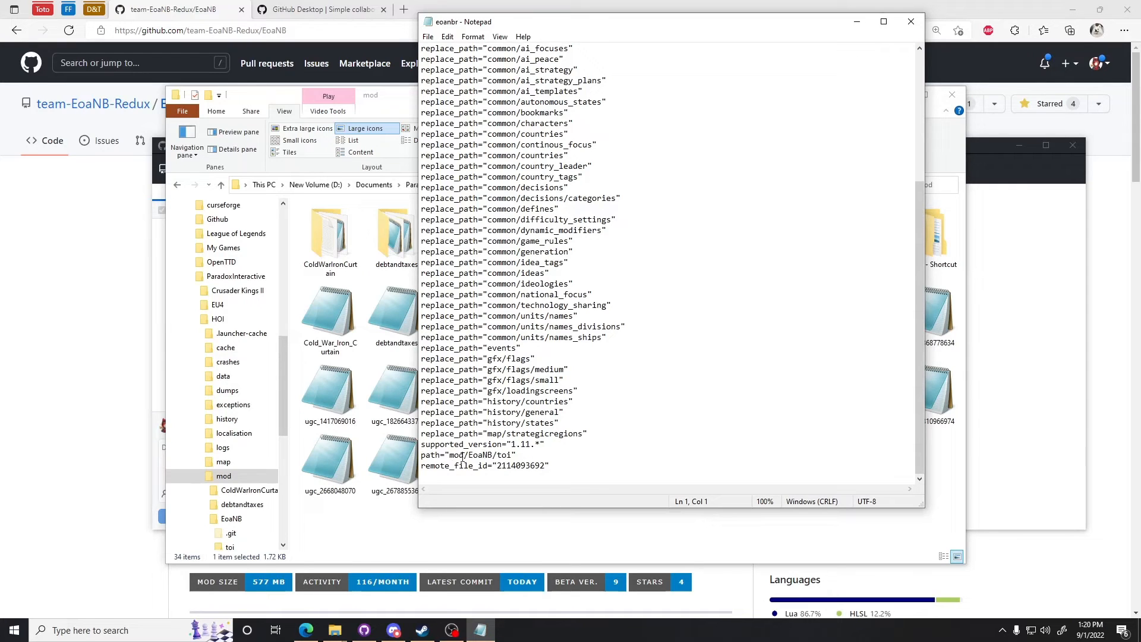
drag(450, 456, 526, 454)
click(515, 523)
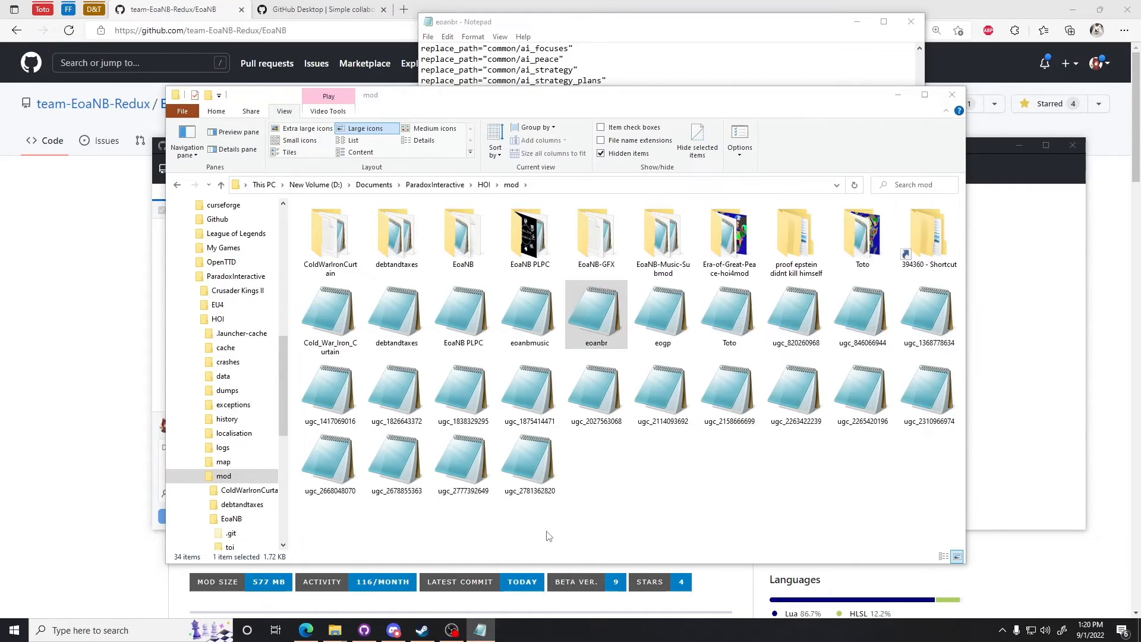
double_click(477, 243)
double_click(476, 239)
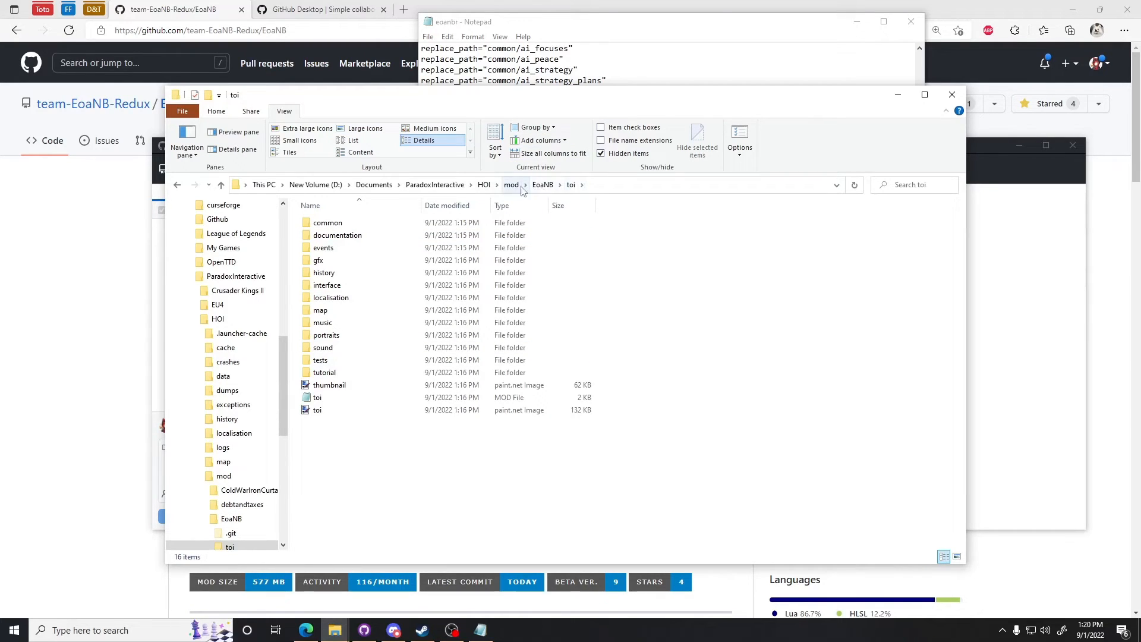
Step: Retype the folder part of the path line in eoanbr.mod as mod/EoaNB/toi
click(486, 628)
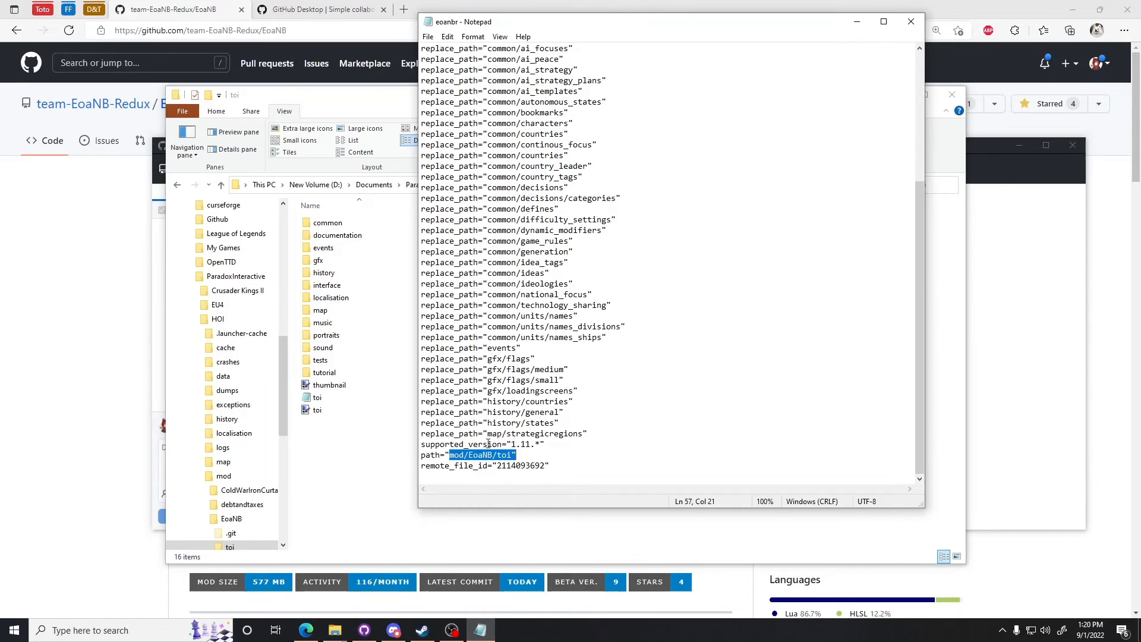
click(469, 443)
drag(661, 26, 891, 59)
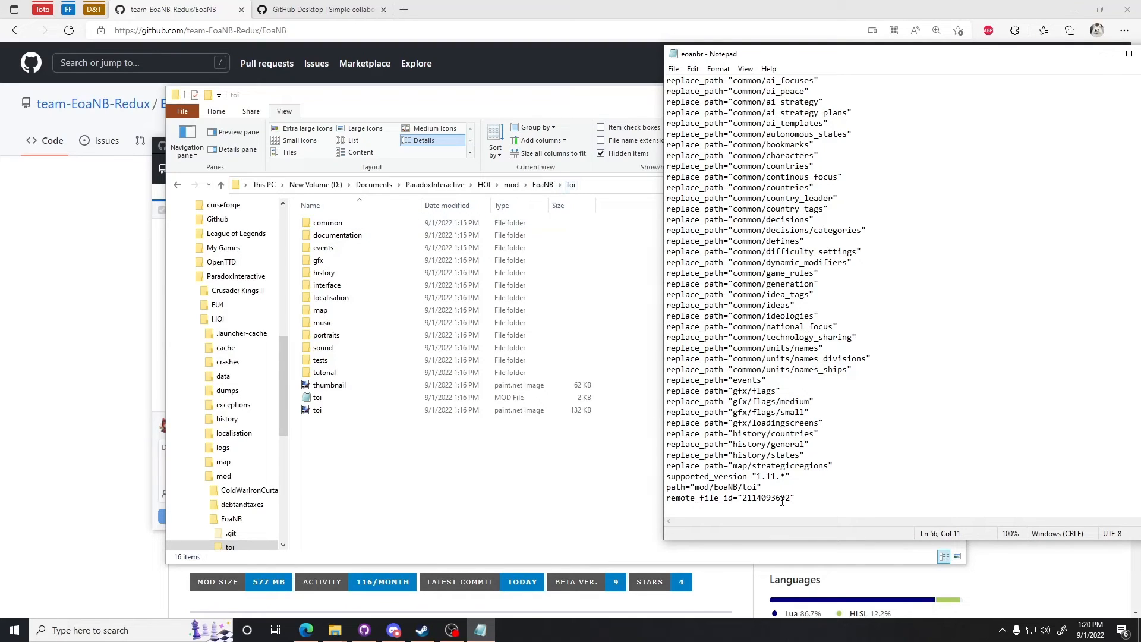
drag(742, 487, 714, 488)
key(Delete)
key(shift+Right)
key(shift+Right)
key(shift+Right)
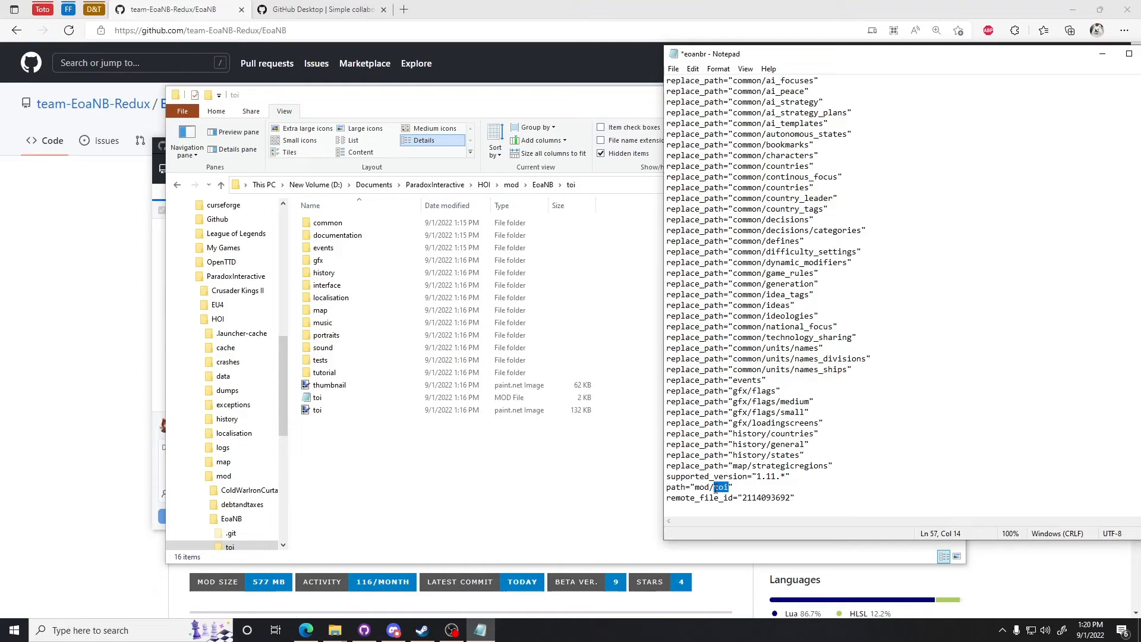
text(E)
text(CWIC/CWcwic)
key(BackSpace)
key(BackSpace)
key(BackSpace)
key(BackSpace)
key(BackSpace)
text(EoaNB/toi)
Step: Browse the contents of the EoaNB toi folder, comparing it with the mod folder window
click(541, 187)
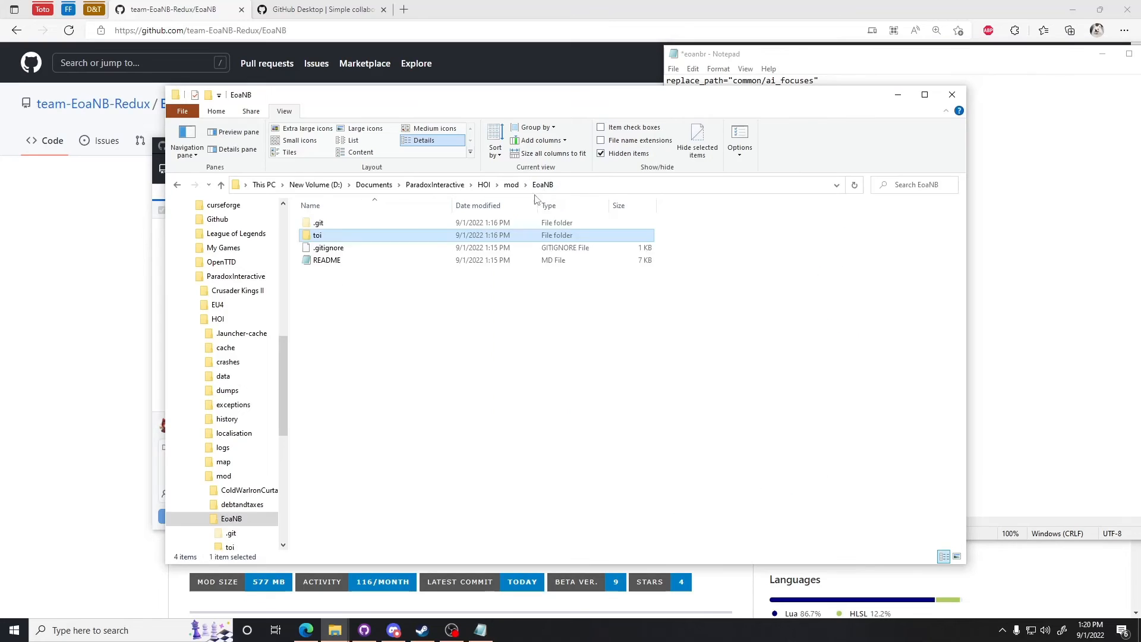
double_click(340, 237)
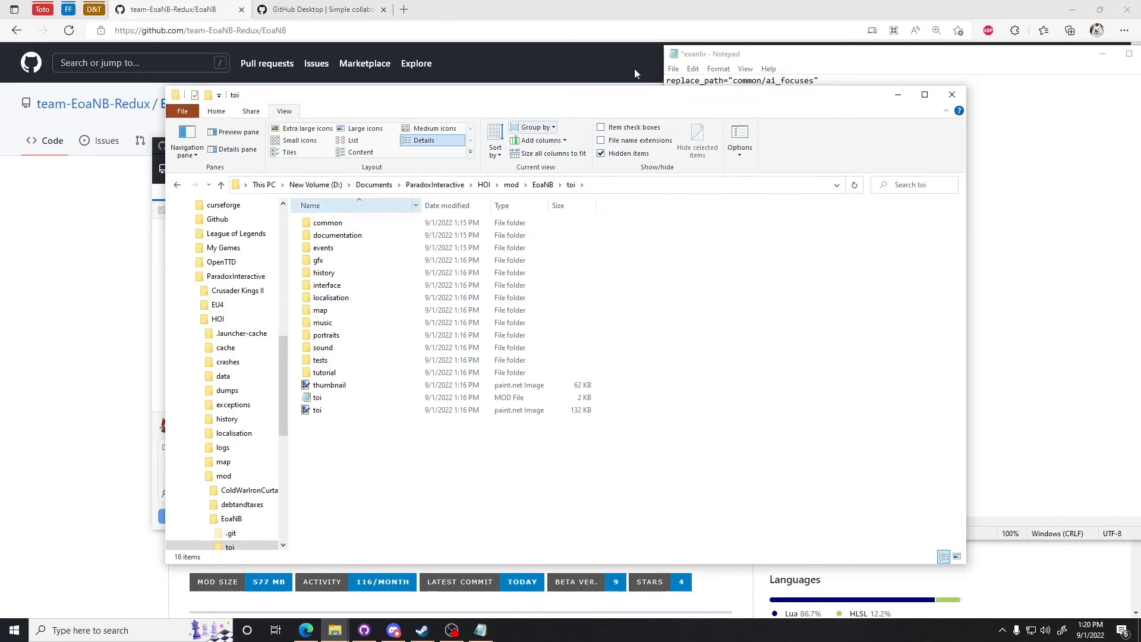
drag(668, 95, 633, 120)
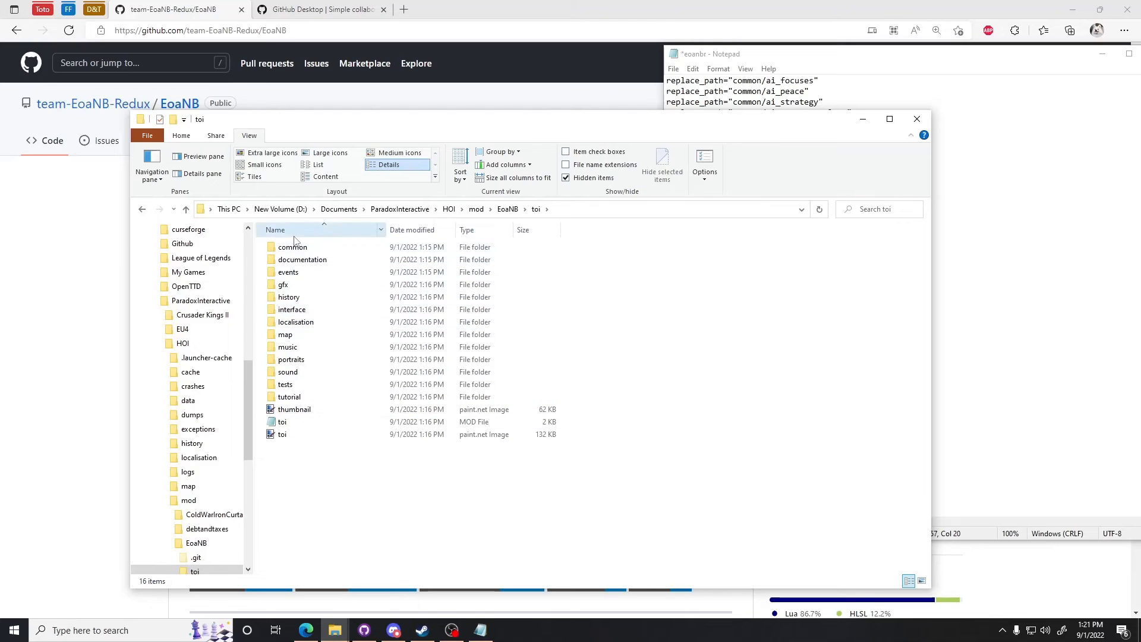
drag(261, 247, 314, 412)
click(308, 627)
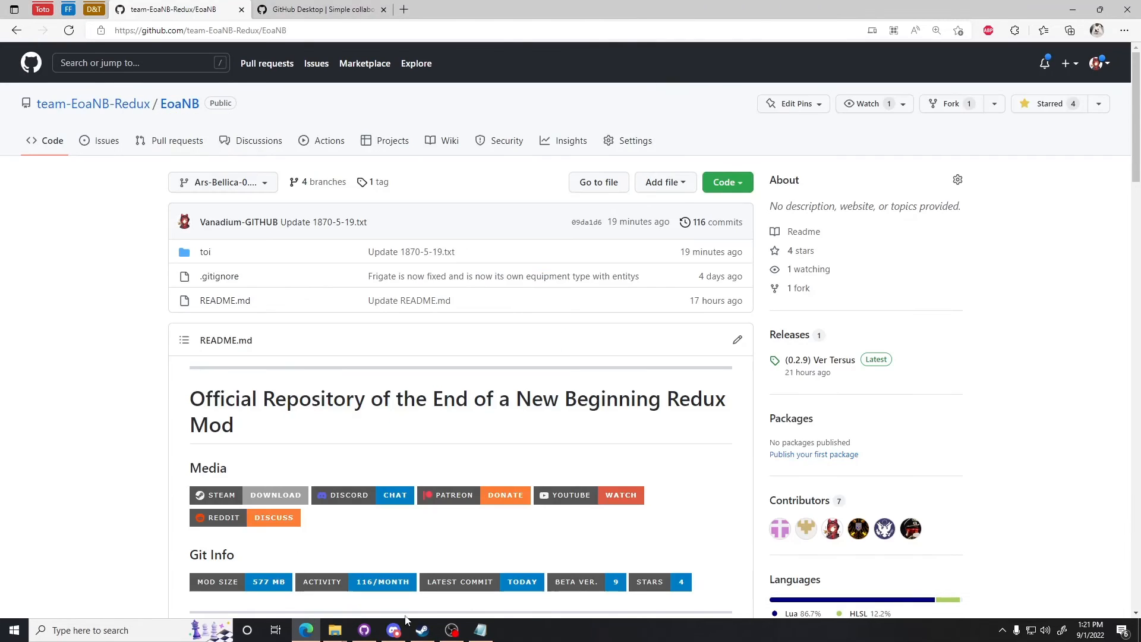
click(480, 629)
mouse_move(339, 629)
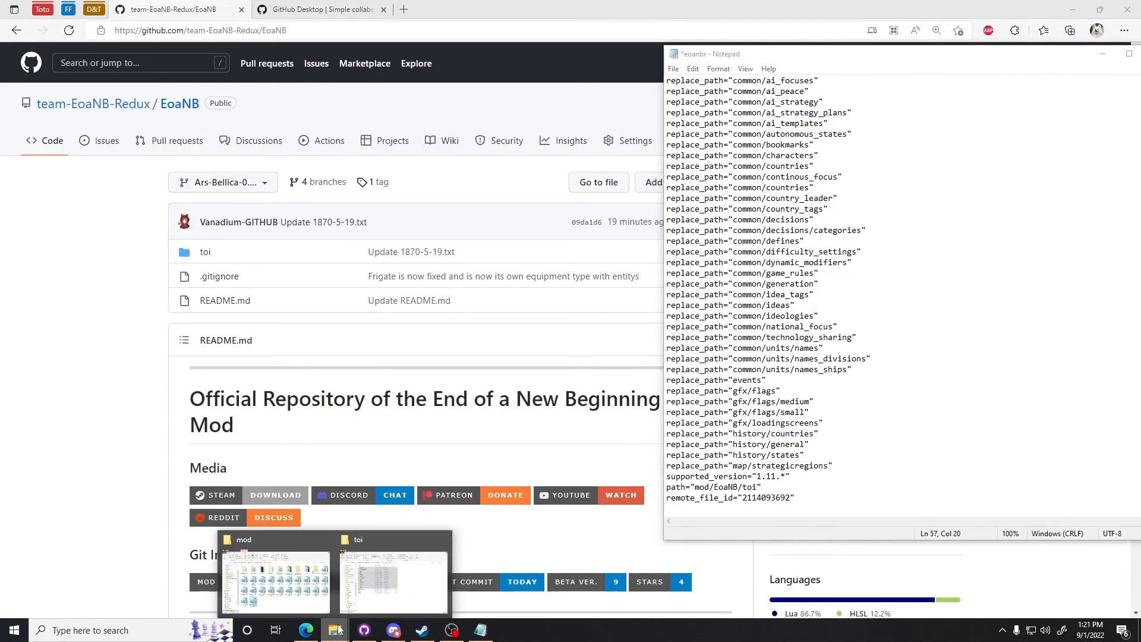
click(309, 572)
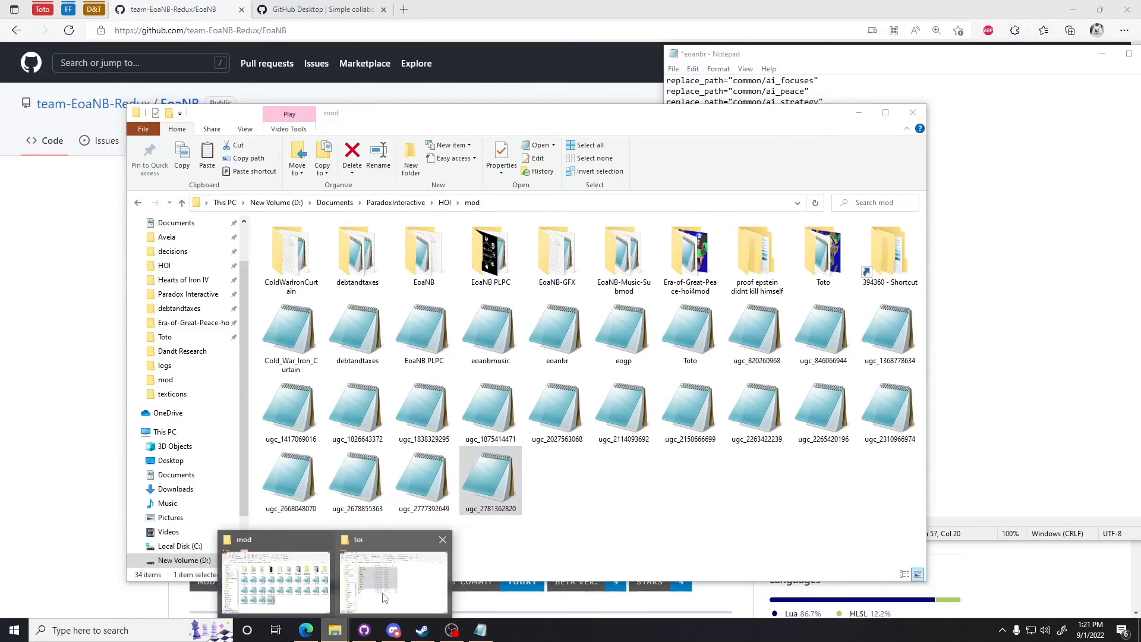
click(383, 597)
click(284, 248)
click(293, 275)
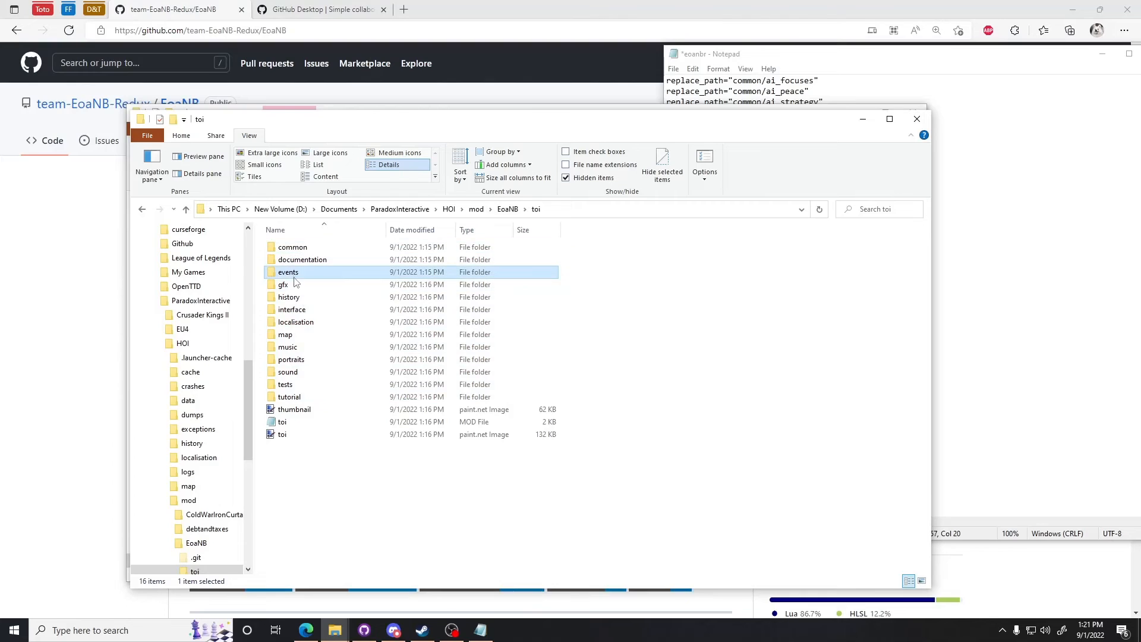
click(290, 297)
click(300, 322)
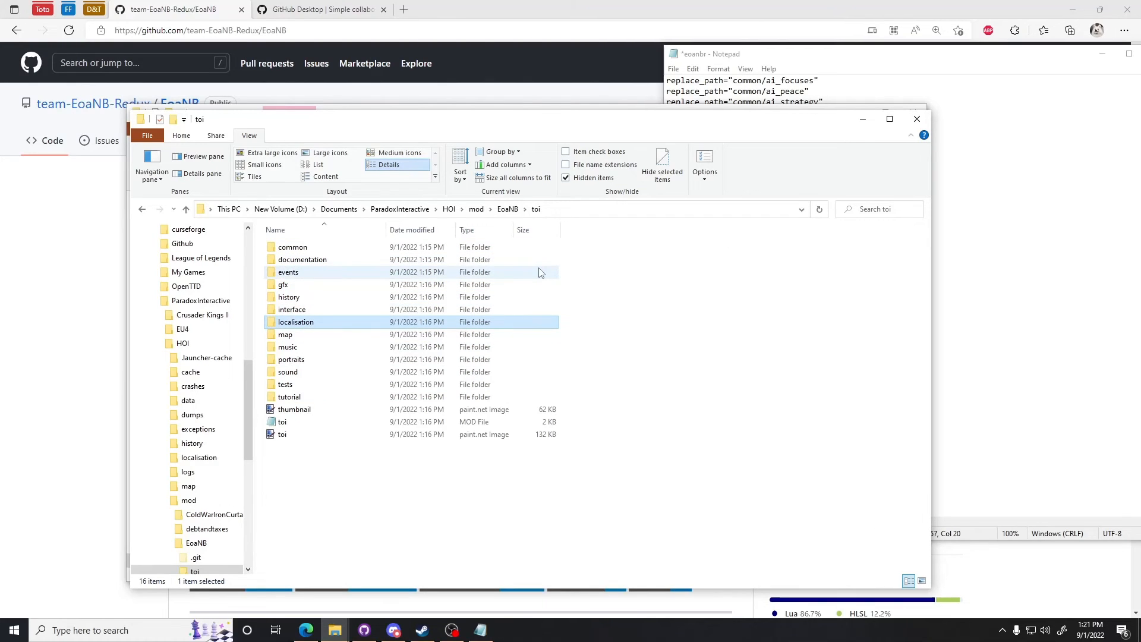
Step: Close the eoanbr.mod file in Notepad
click(973, 262)
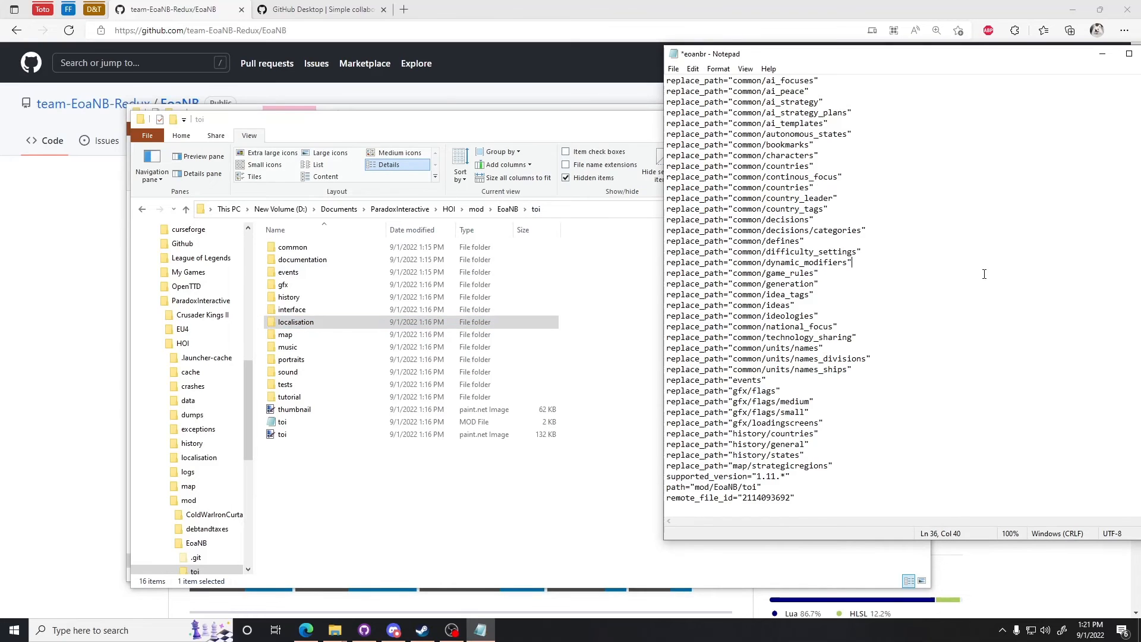
drag(1091, 54, 990, 63)
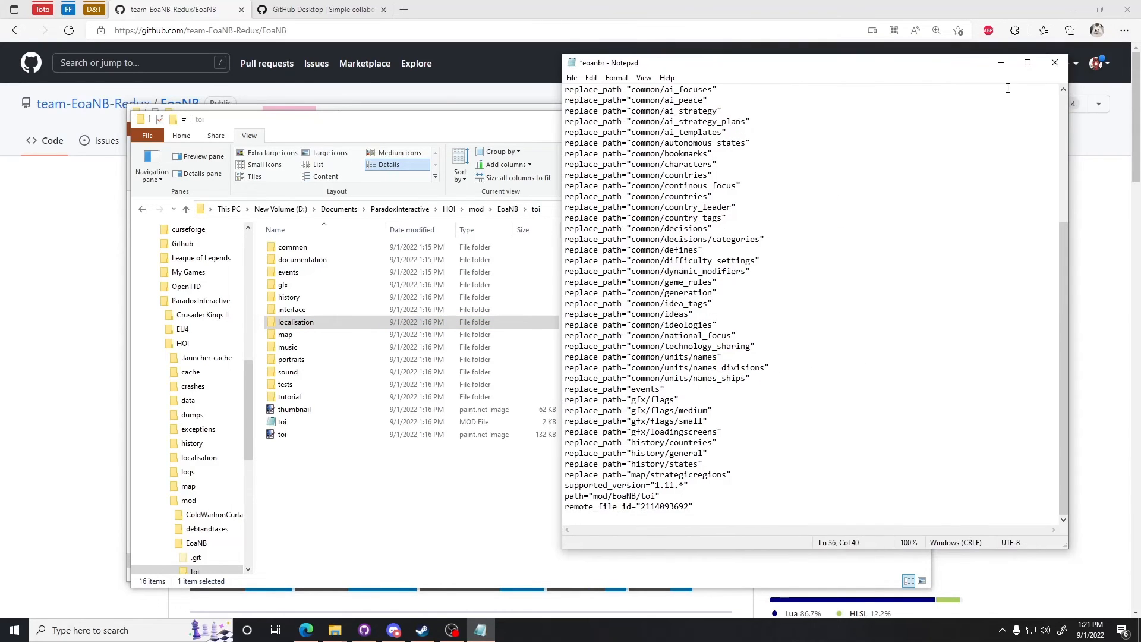
click(1051, 70)
click(606, 324)
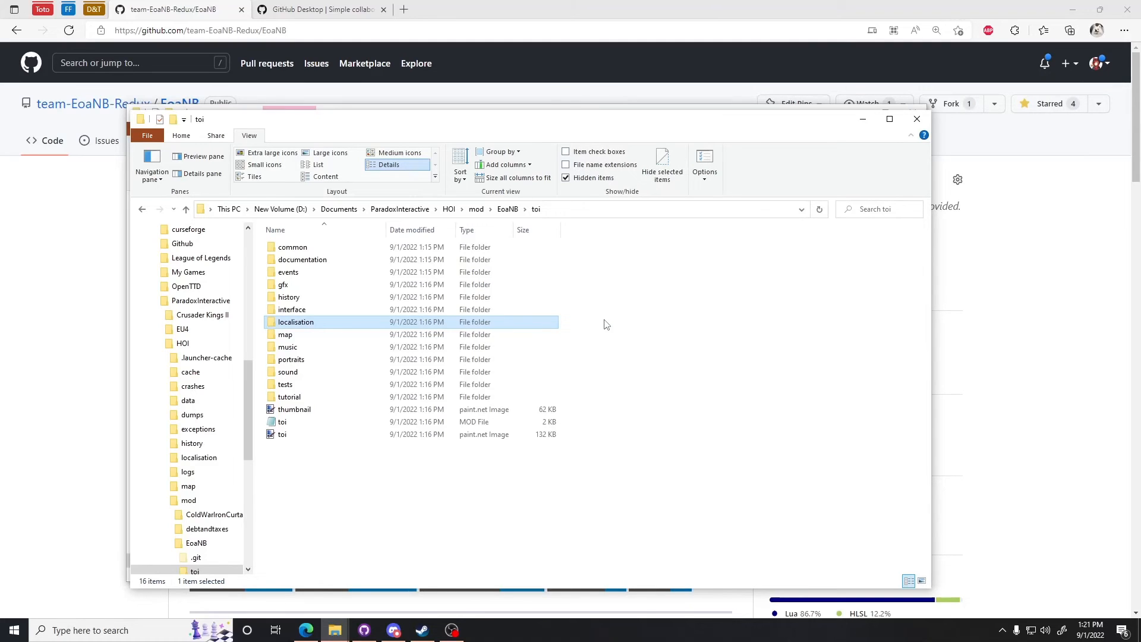
click(548, 474)
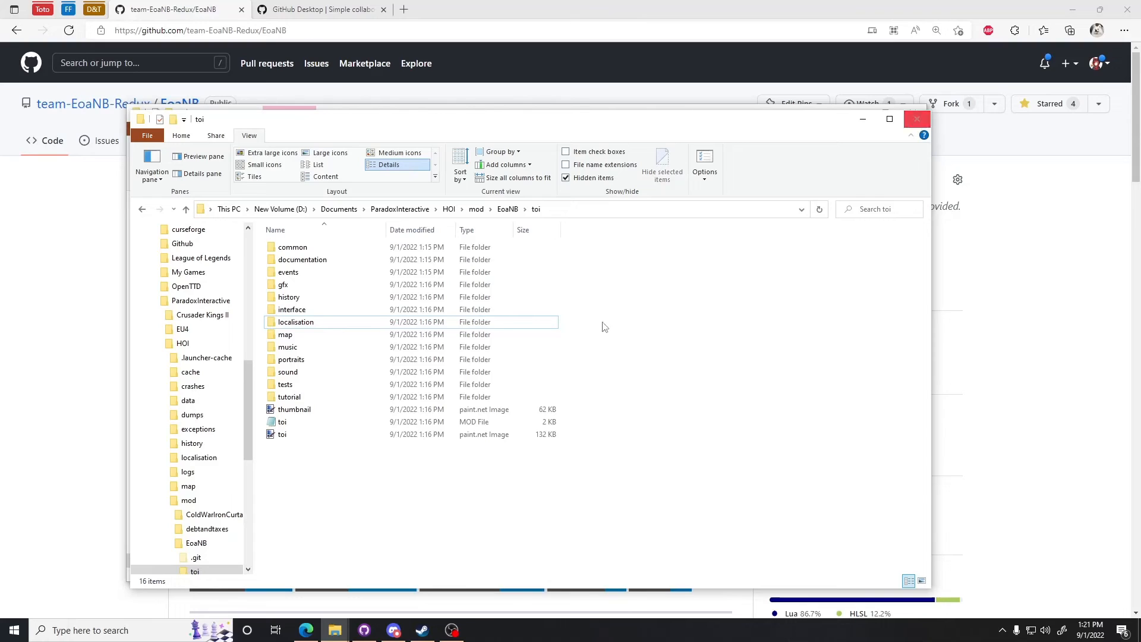
Step: Launch Hearts of Iron IV from the Steam library to open its game launcher
click(422, 630)
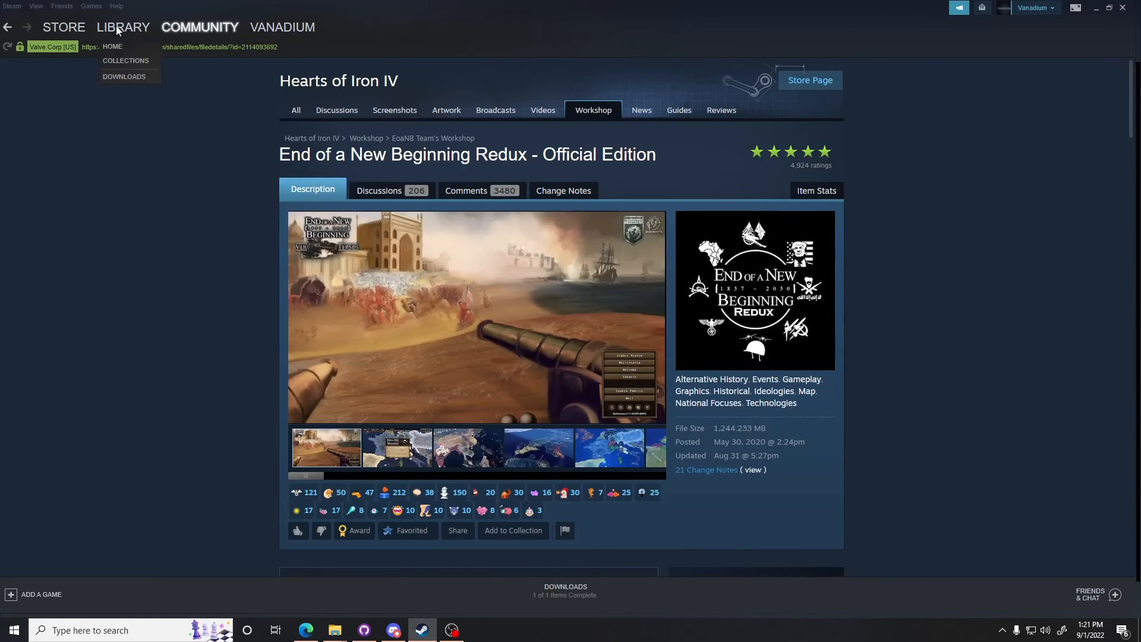
click(119, 27)
click(103, 154)
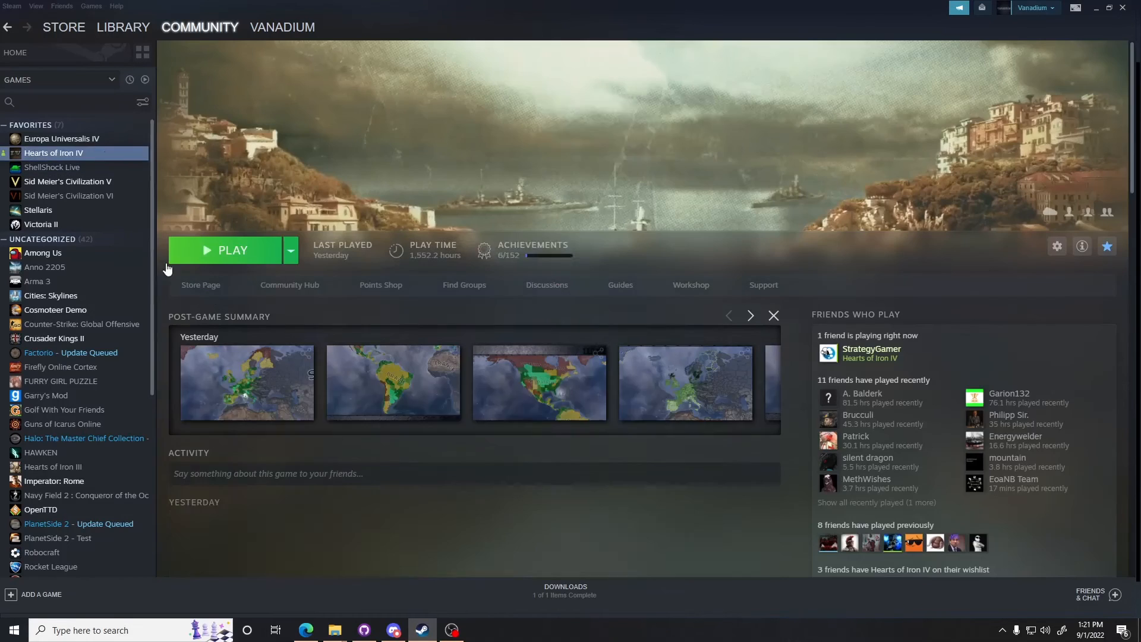
click(192, 255)
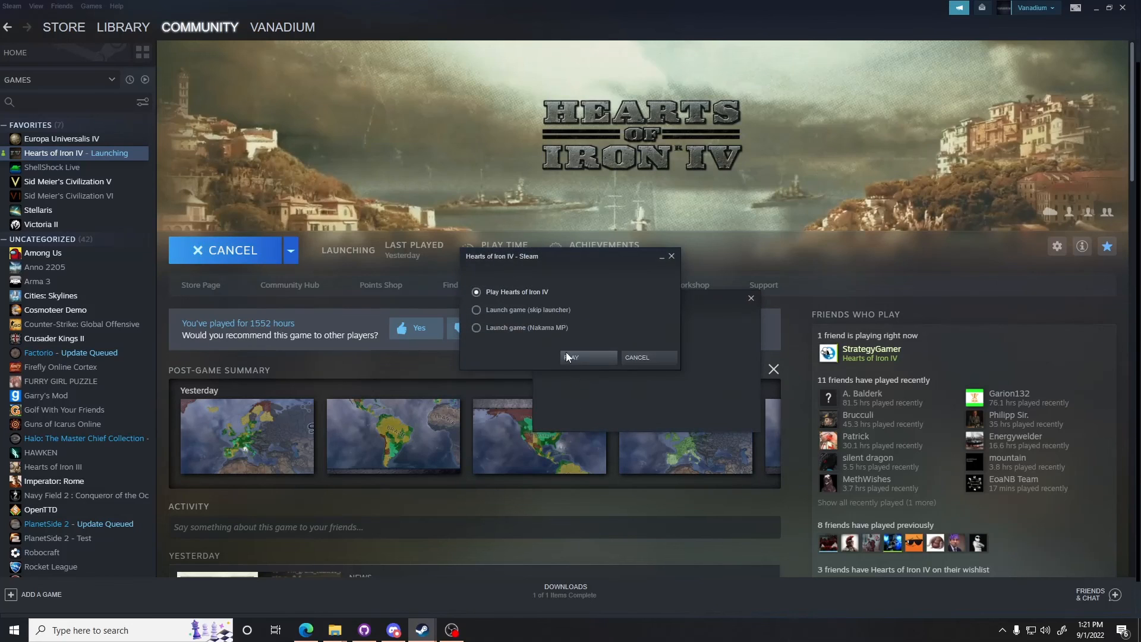
click(568, 358)
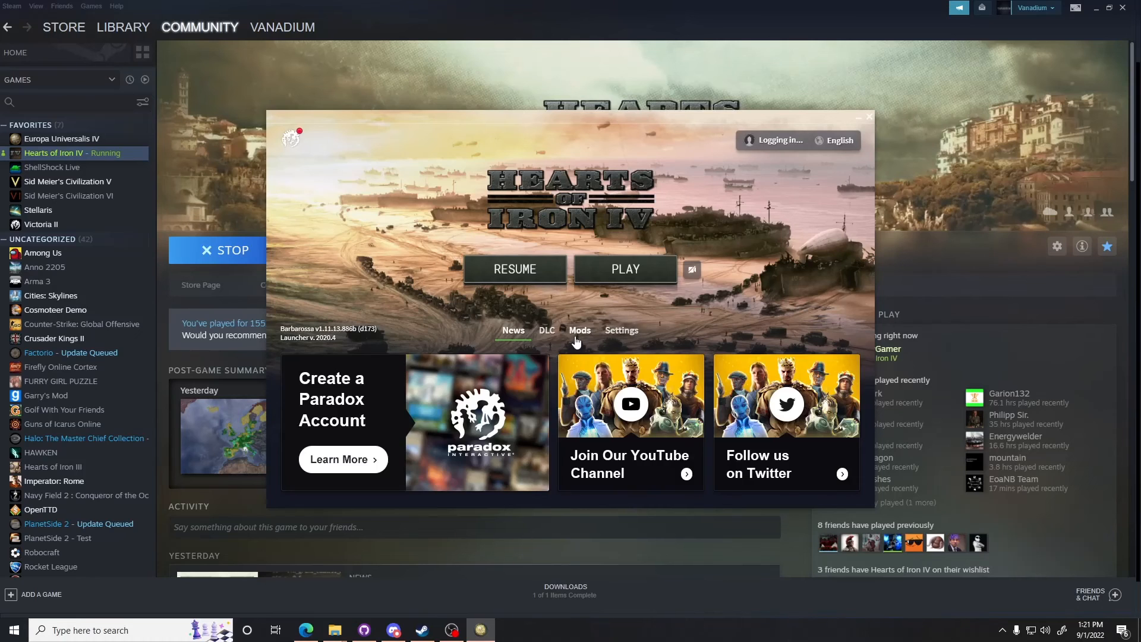
Step: Open the launcher's mod manager and disable the Debt and Taxes mod
click(578, 332)
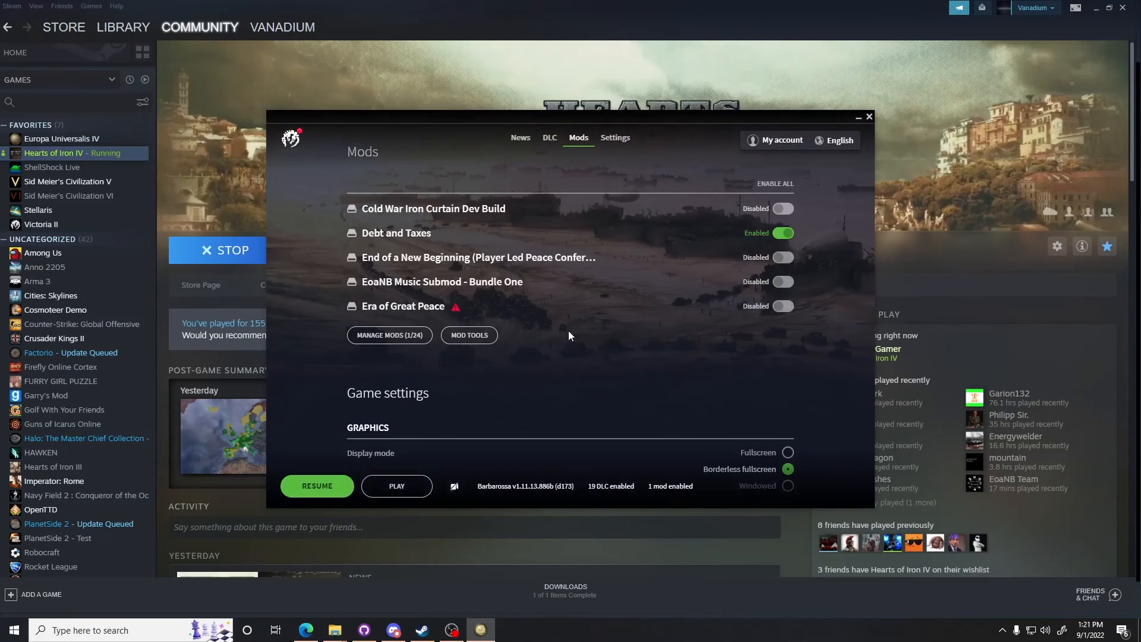
click(386, 335)
scroll(566, 298, down, 2)
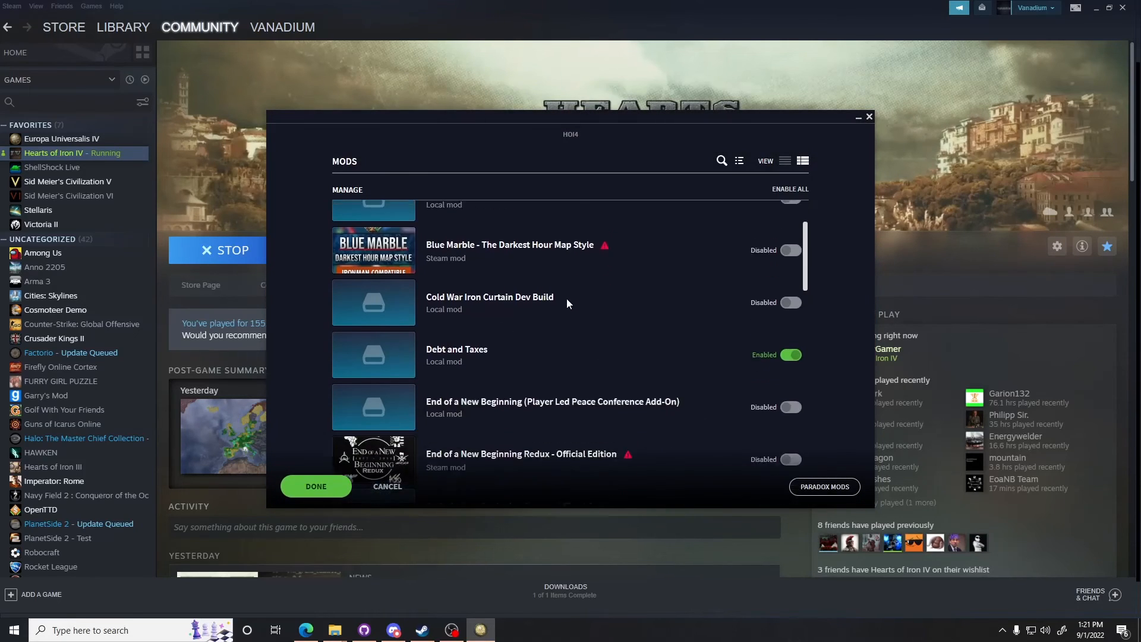
scroll(567, 303, down, 1)
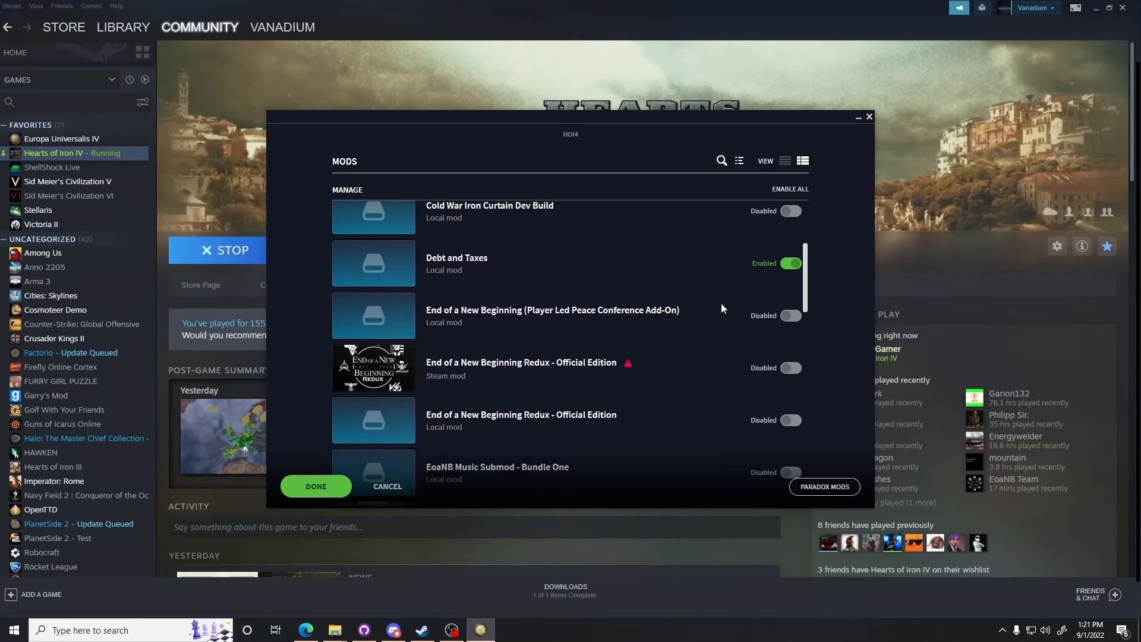
click(791, 263)
scroll(484, 315, up, 3)
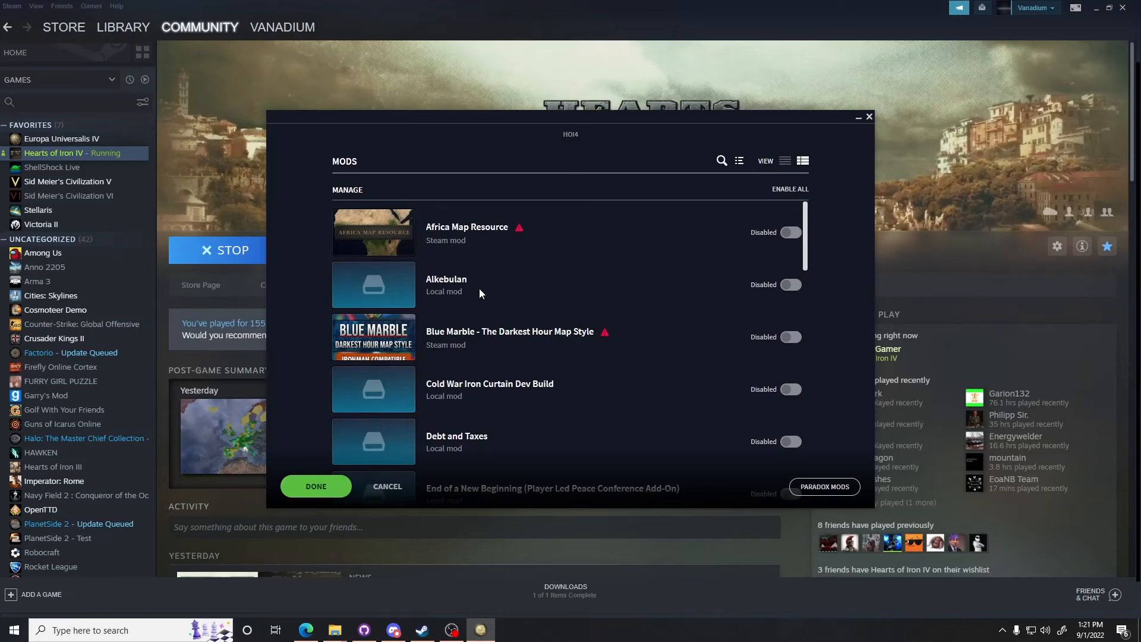
Step: Enable the local End of a New Beginning Redux - Official Edition mod and confirm the mod selection
scroll(479, 291, down, 1)
scroll(467, 416, down, 3)
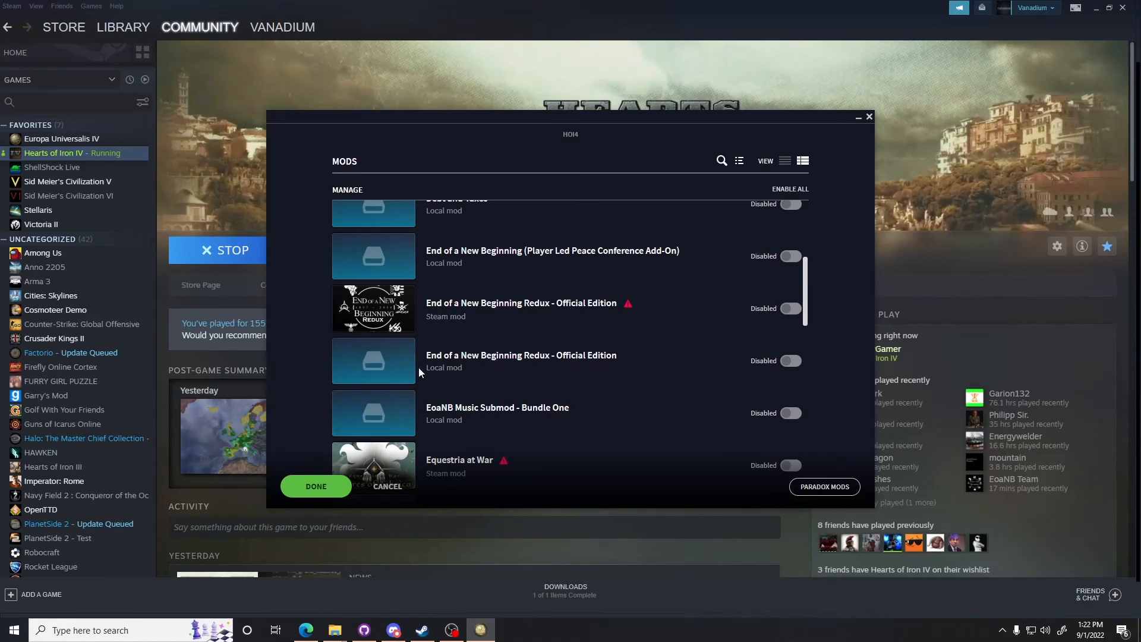
click(796, 364)
scroll(603, 343, up, 4)
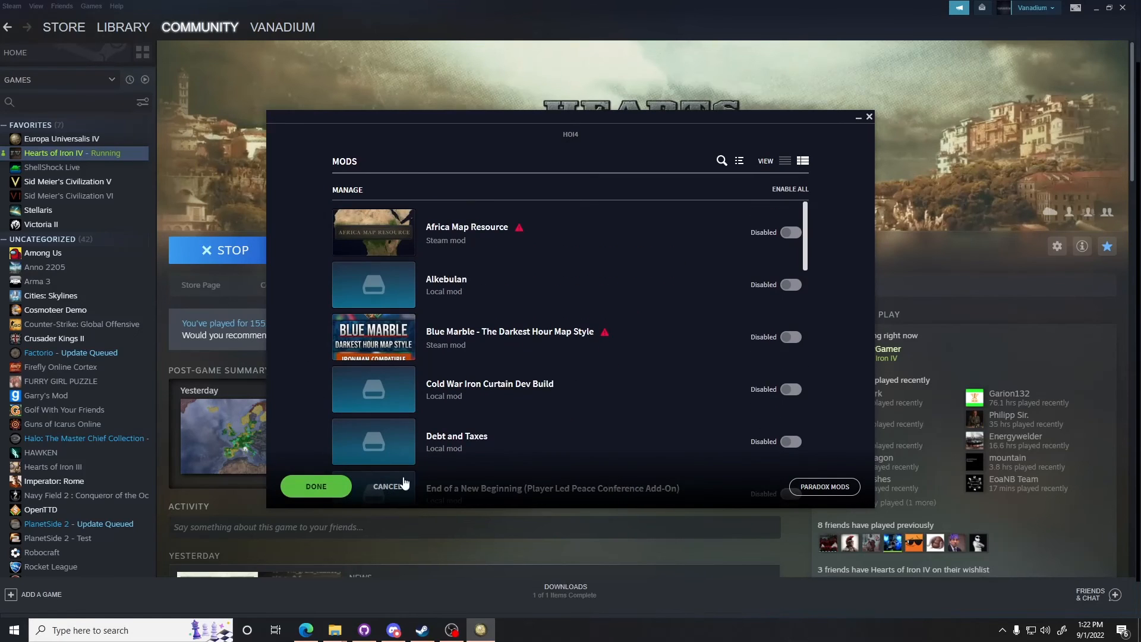
click(328, 486)
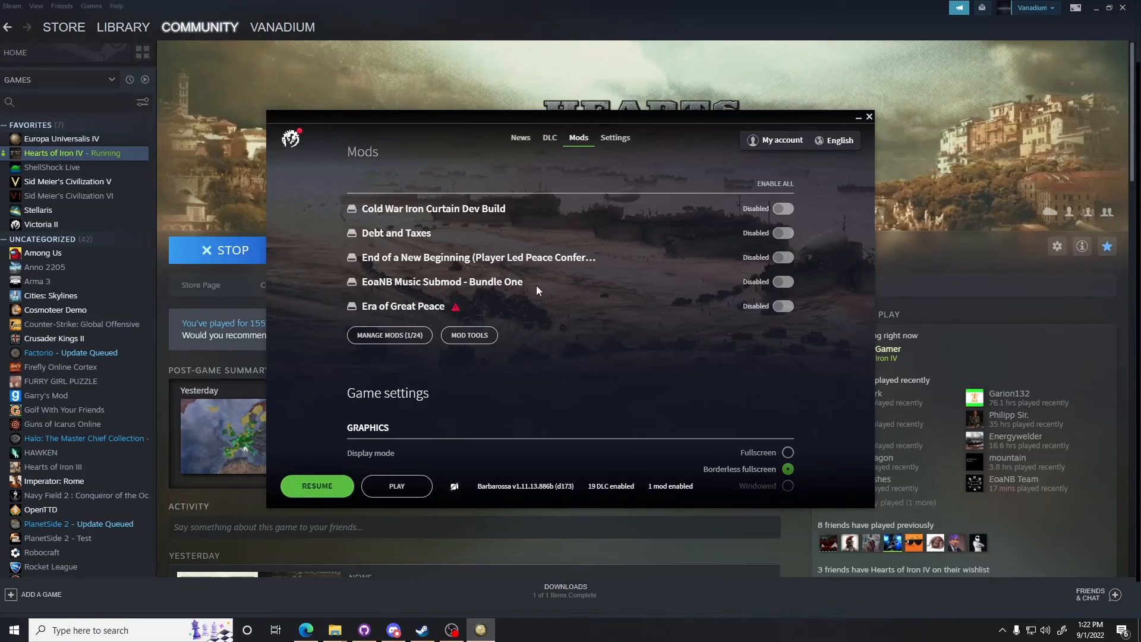
Step: Browse the launcher and reopen the mod manager to check which mods are enabled
scroll(576, 344, down, 2)
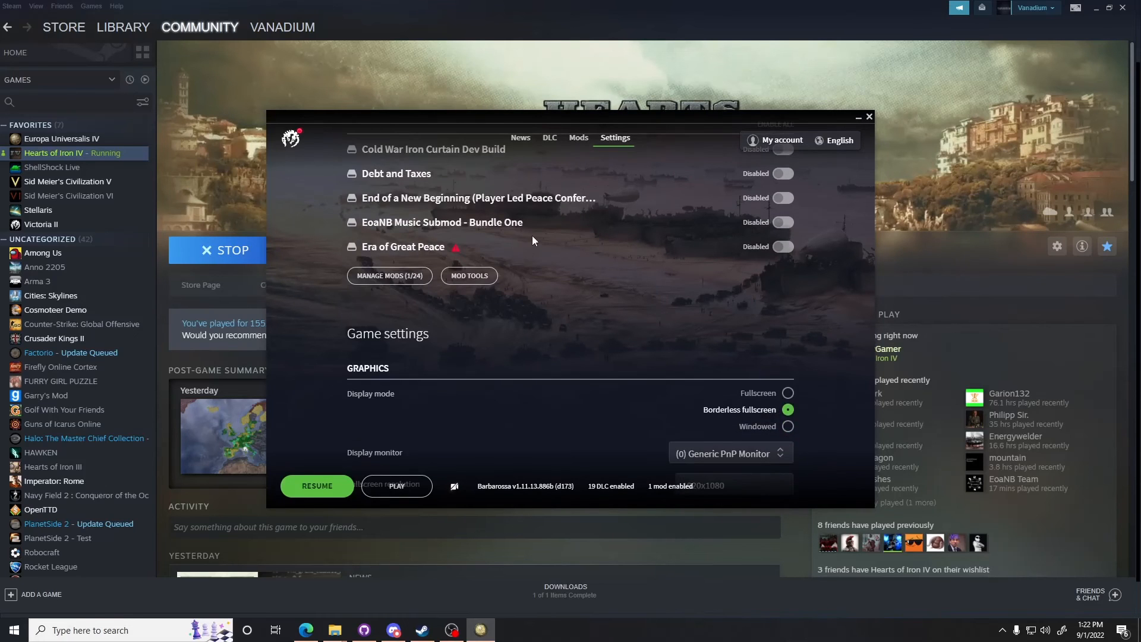
scroll(532, 235, up, 4)
scroll(679, 398, up, 8)
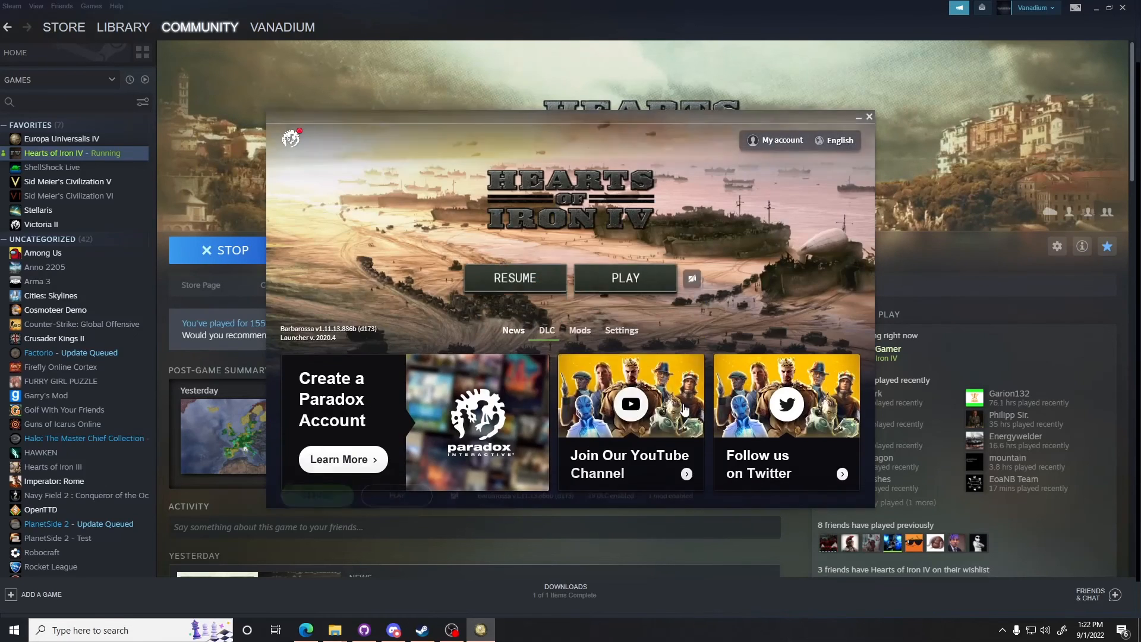
scroll(713, 267, down, 3)
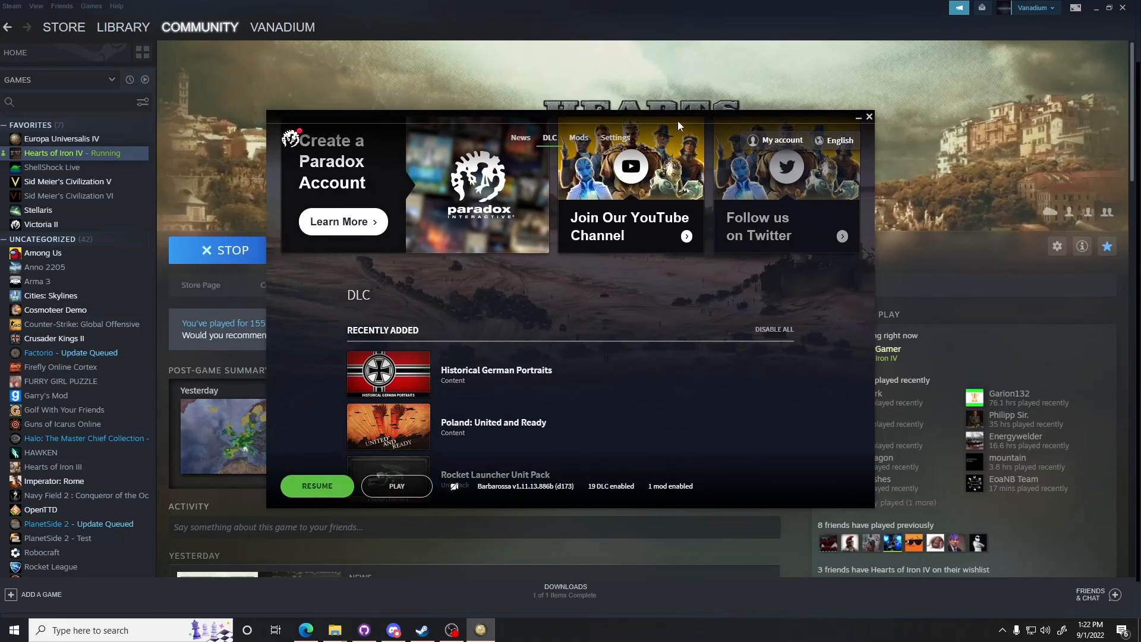
scroll(783, 173, up, 3)
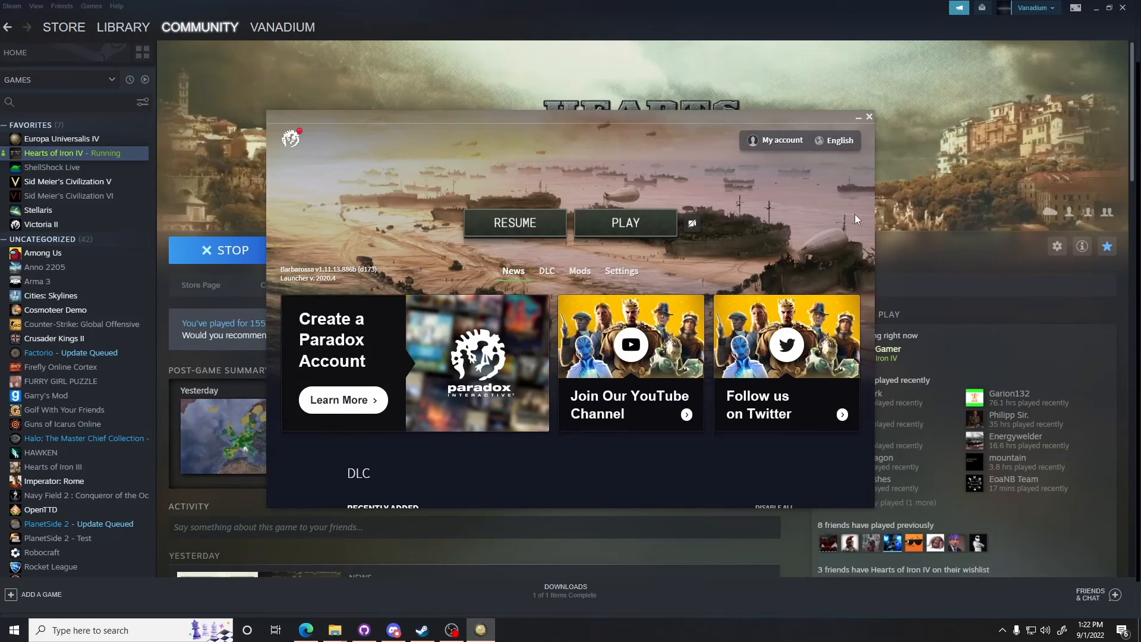
click(581, 273)
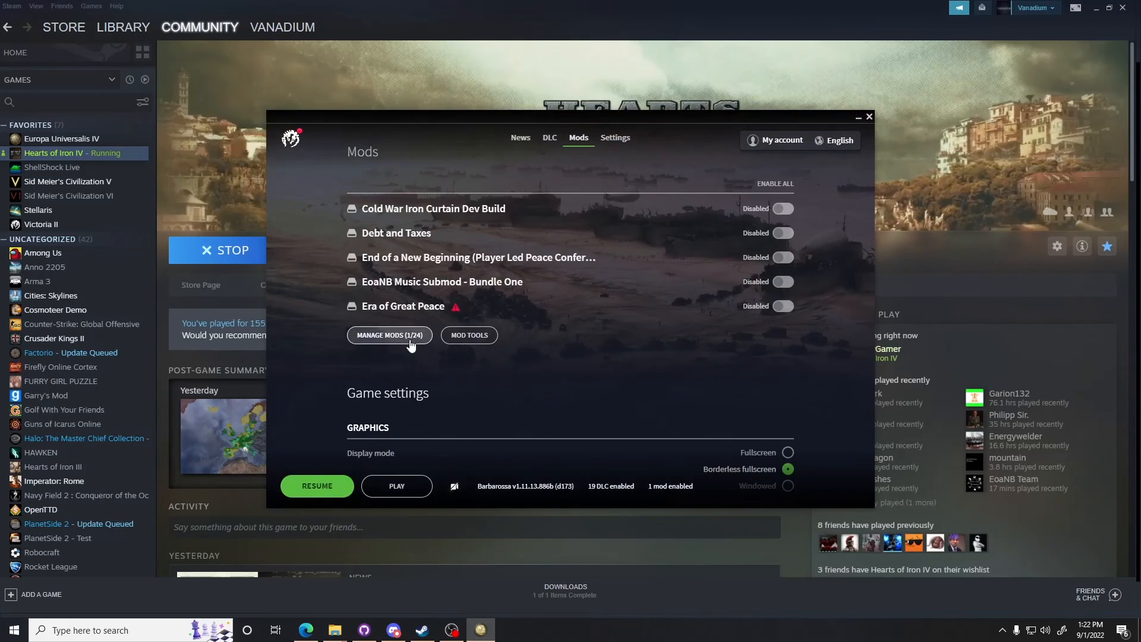
click(410, 337)
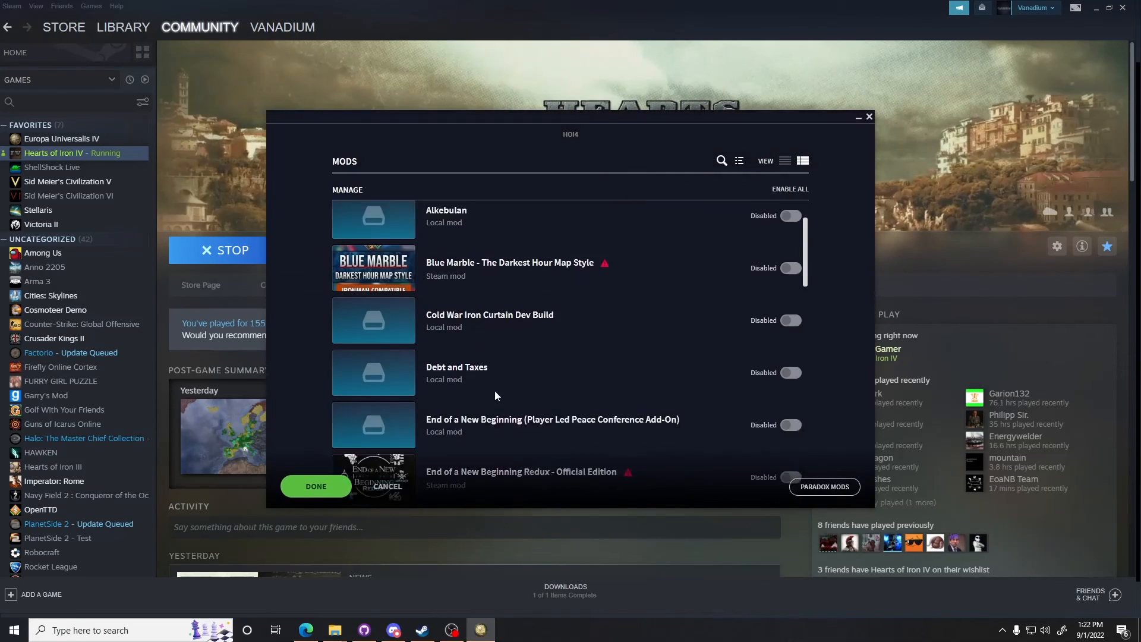
click(297, 493)
Step: Switch to GitHub Desktop and fetch origin for the EoaNB repository on the Ars-Bellica-0.3-(Main-Branch) branch
click(373, 635)
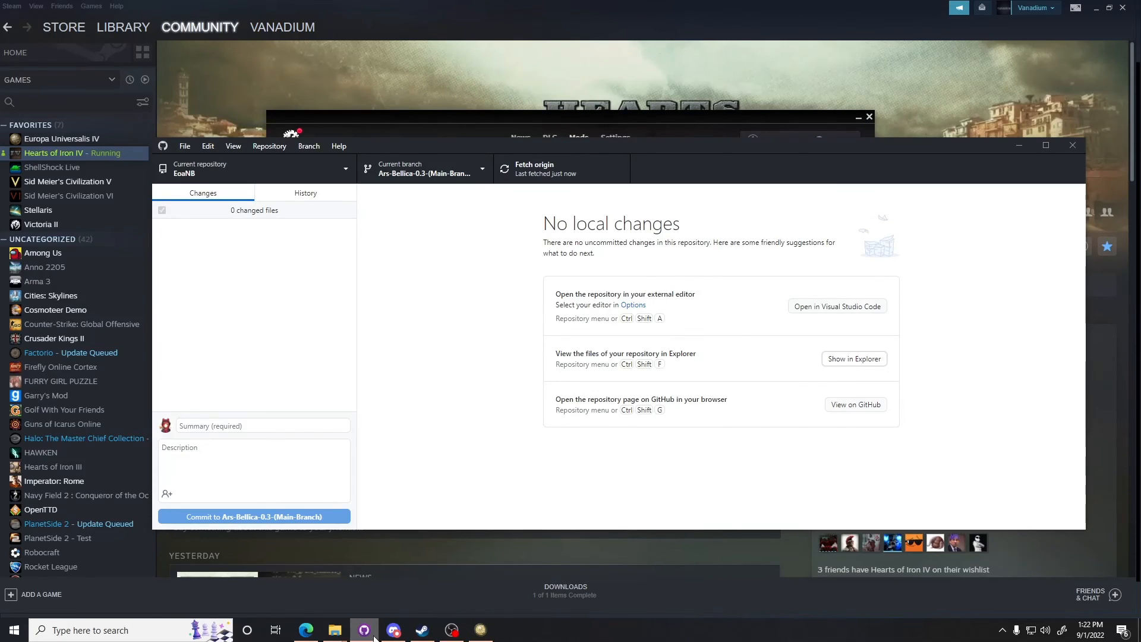
click(803, 125)
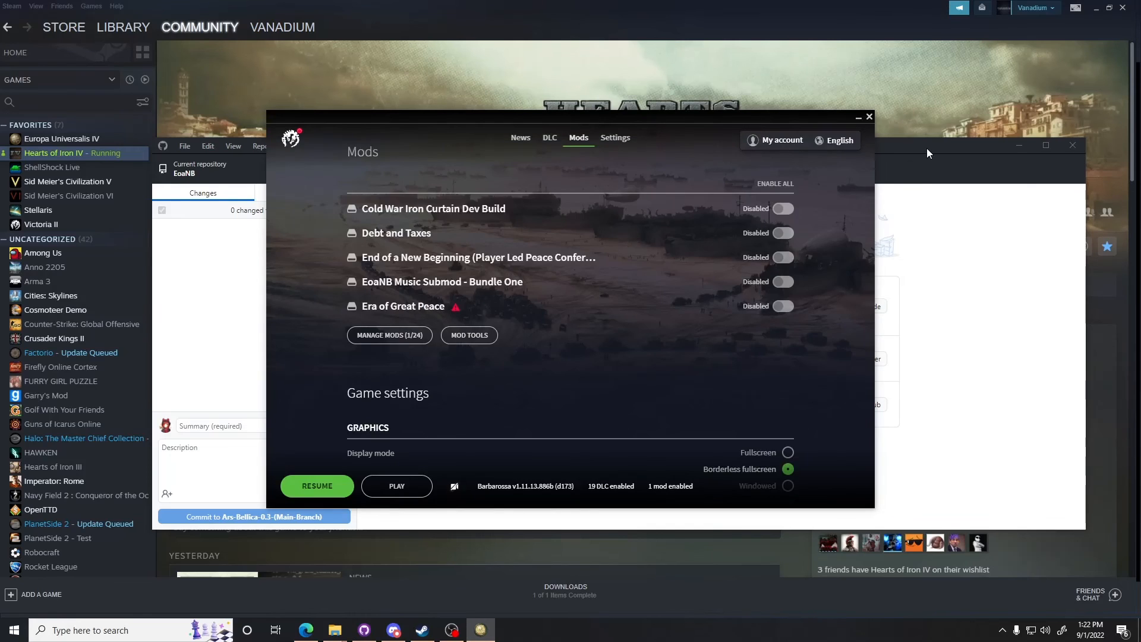
drag(926, 152, 918, 192)
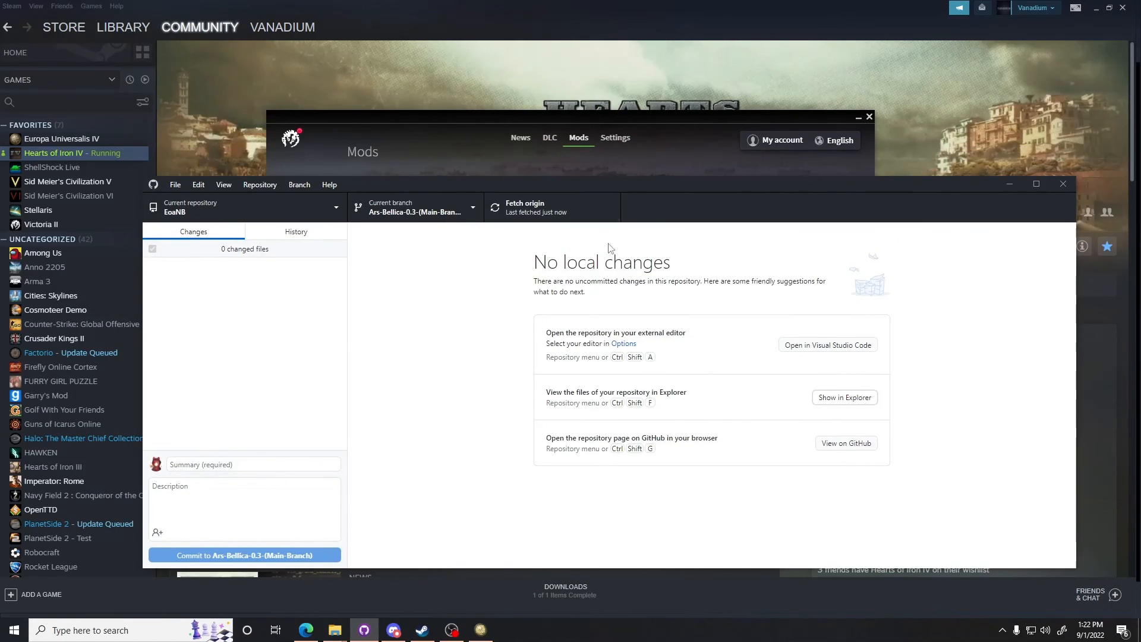
mouse_move(858, 188)
mouse_down()
mouse_move(911, 241)
mouse_move(862, 187)
mouse_up()
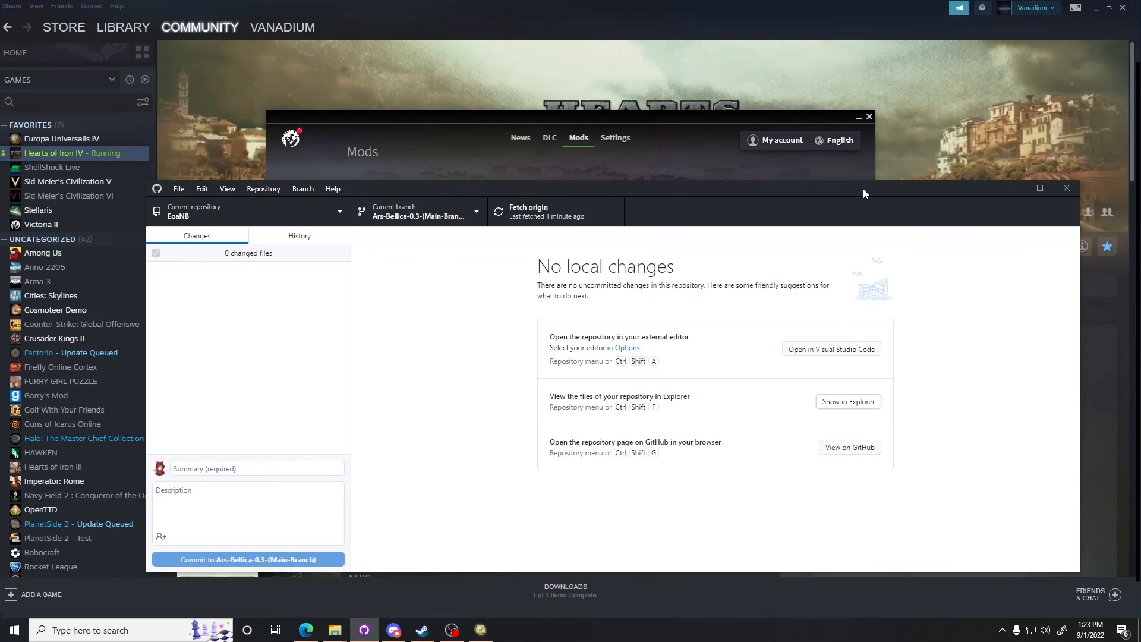
click(535, 211)
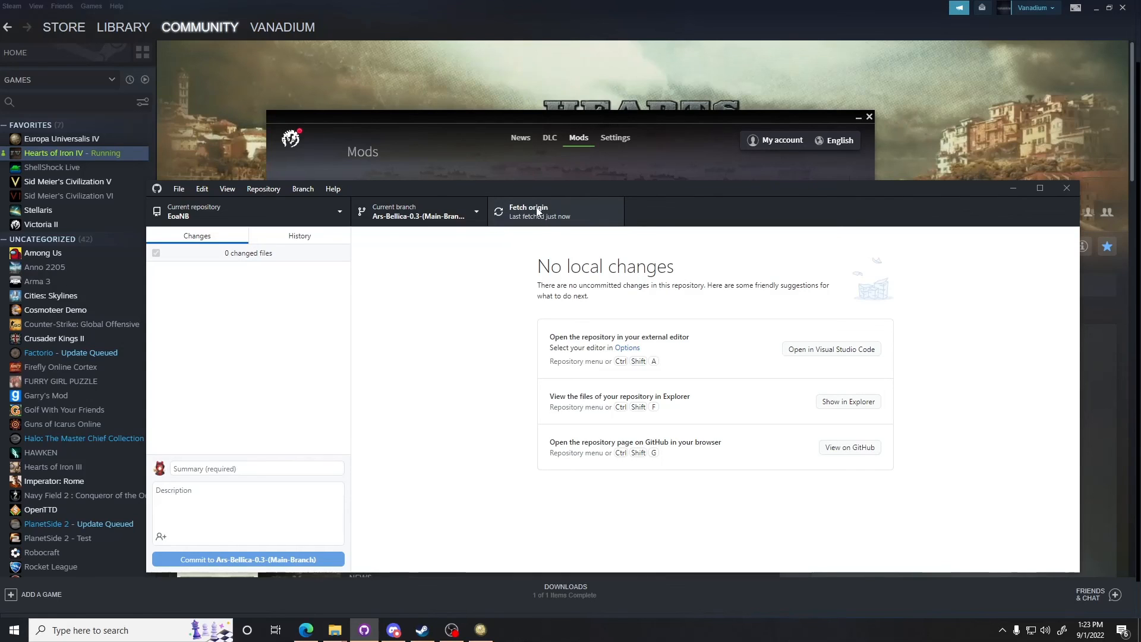
click(523, 207)
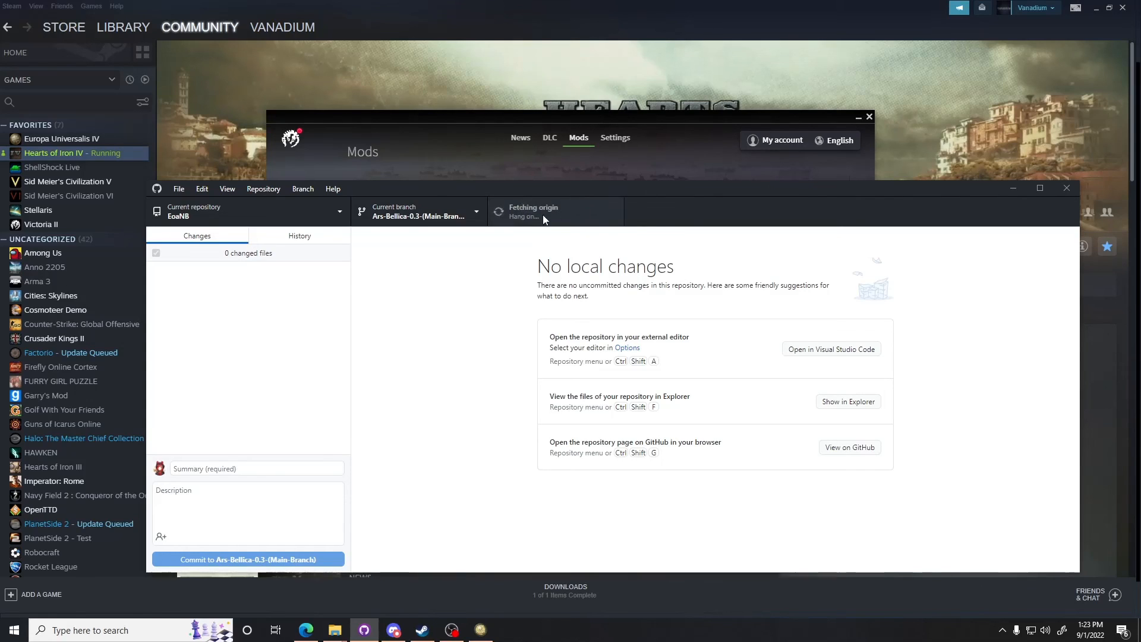